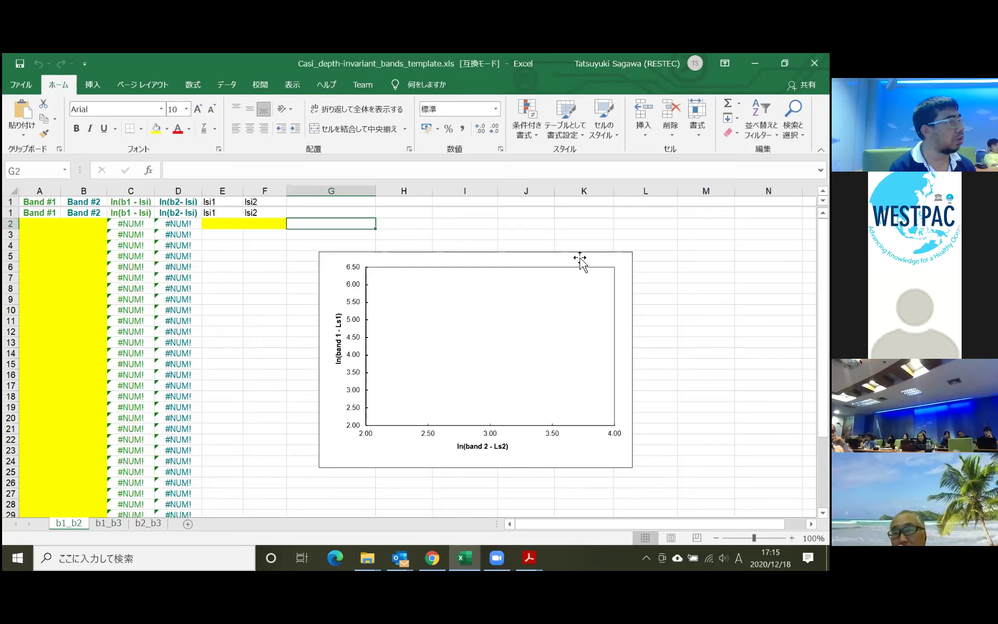
# Examine the b1_b2 sheet: the yellow Band #1 and Band #2 input columns and the variance, covariance and k1/k2 ratio rows below.
pyautogui.scroll(-2, 262, 438)
pyautogui.scroll(2, 262, 437)
pyautogui.scroll(-4, 262, 434)
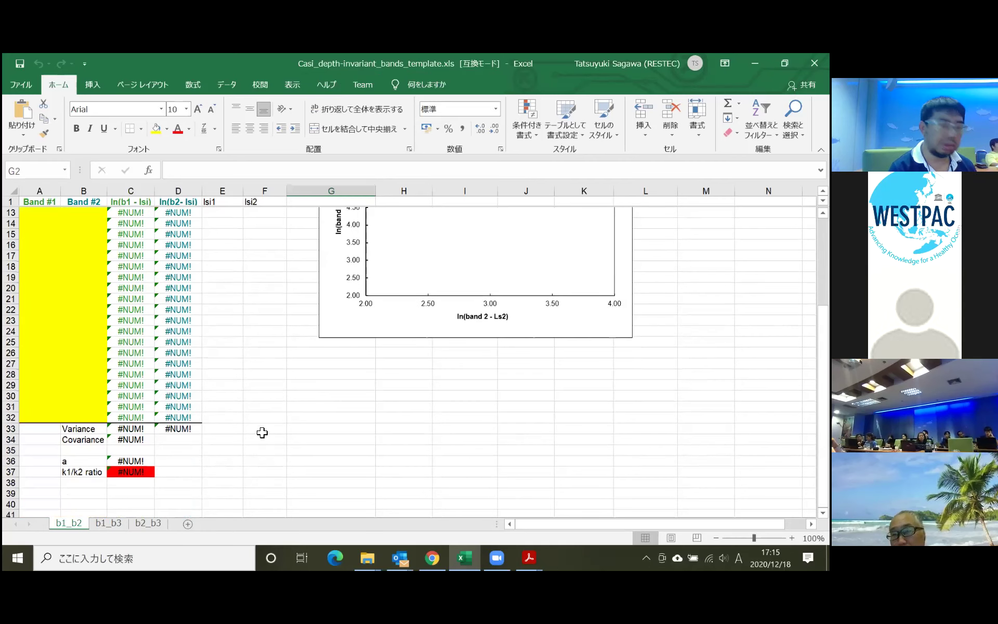
pyautogui.scroll(4, 261, 432)
pyautogui.scroll(-4, 264, 430)
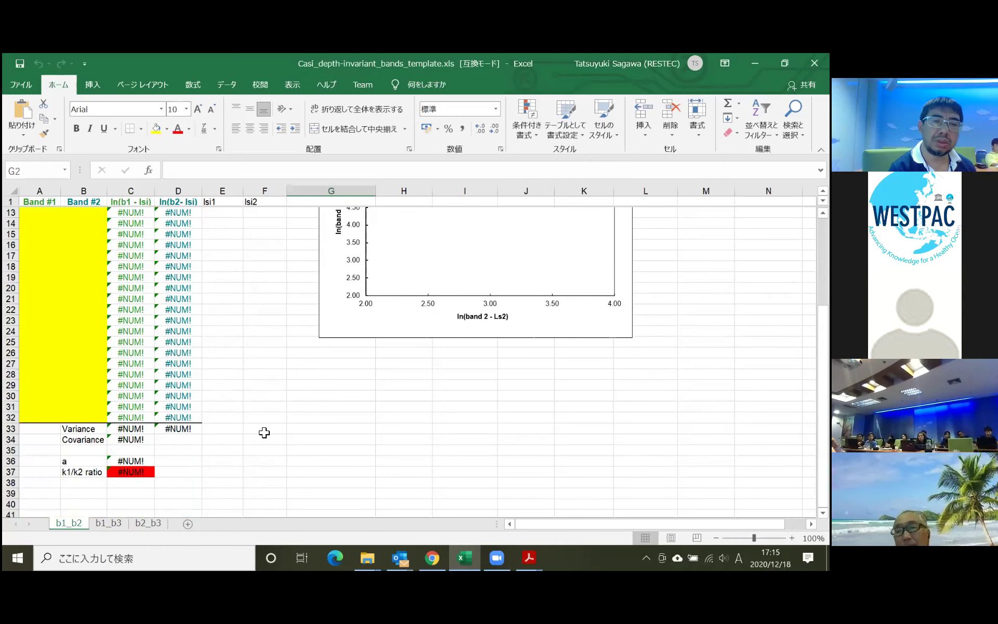
pyautogui.scroll(2, 264, 431)
pyautogui.scroll(2, 264, 433)
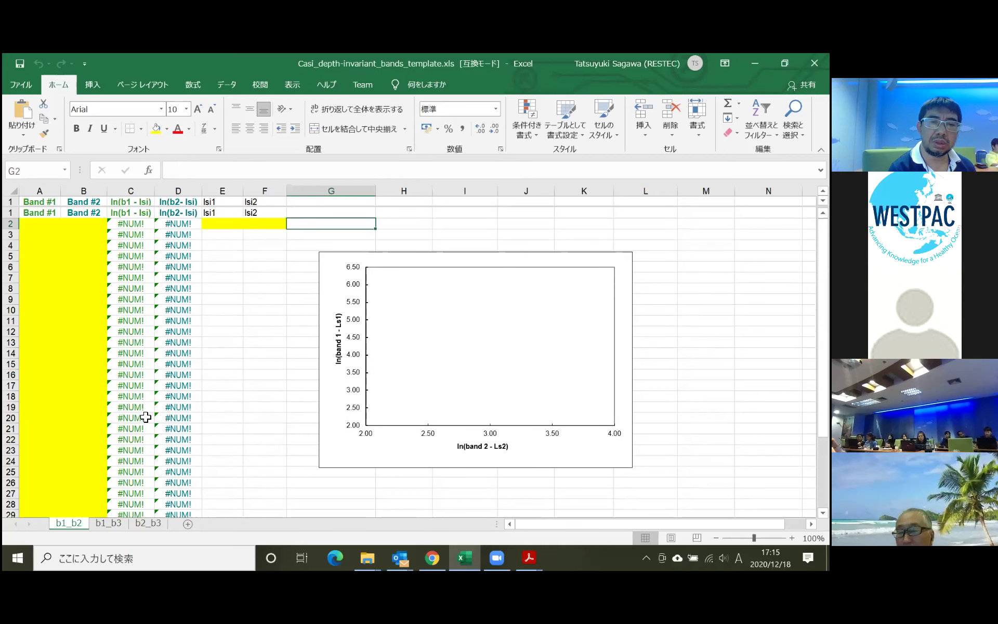
pyautogui.click(85, 278)
pyautogui.click(22, 226)
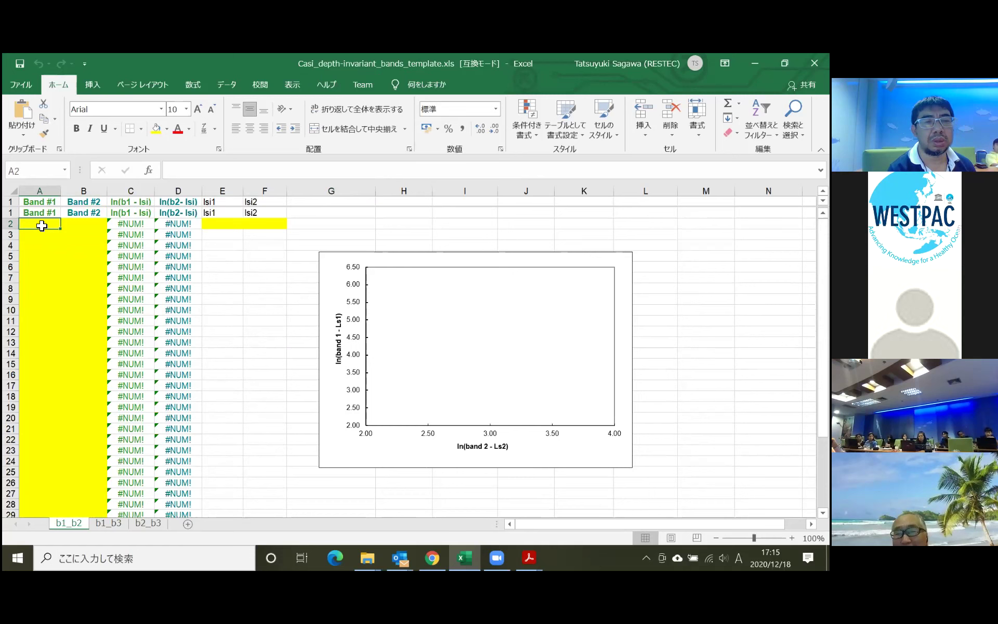
pyautogui.moveTo(85, 333); pyautogui.dragTo(82, 472)
pyautogui.moveTo(40, 255); pyautogui.dragTo(47, 208)
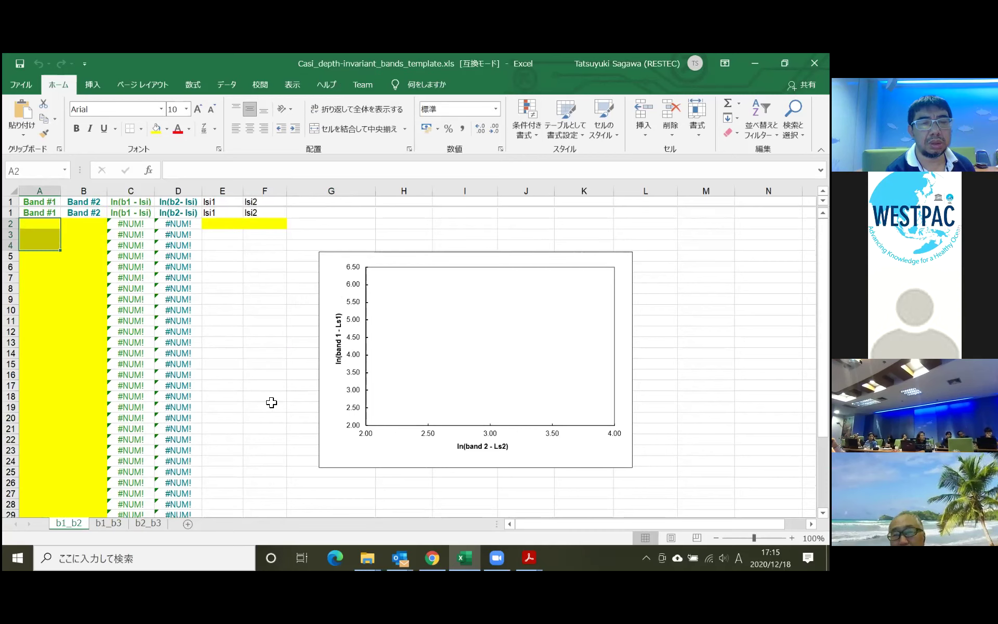
pyautogui.click(251, 481)
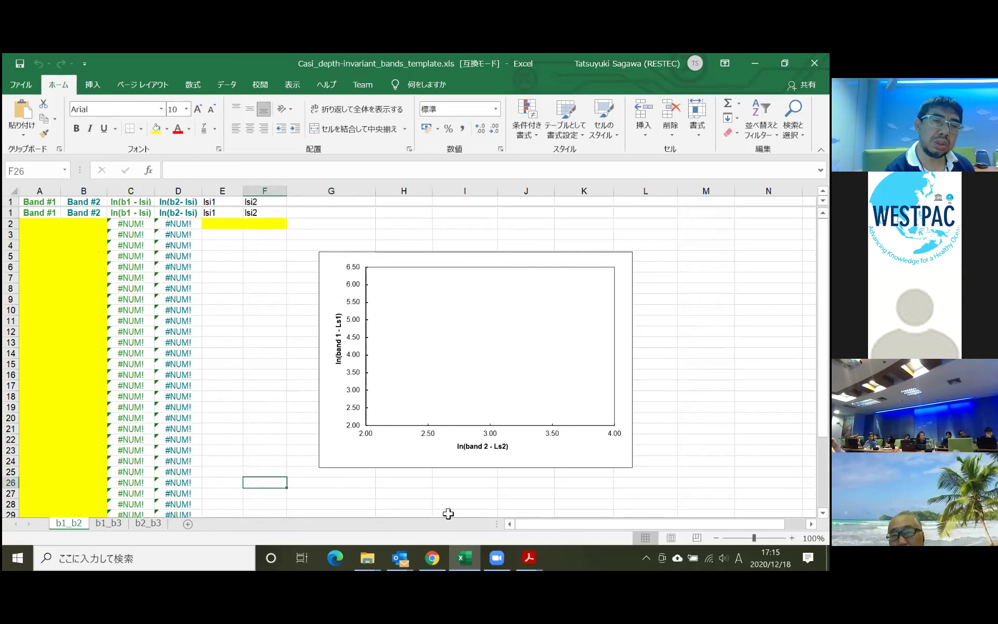
# Open sandProfile.csv from the WESTPAC_TR folder.
pyautogui.moveTo(367, 557)
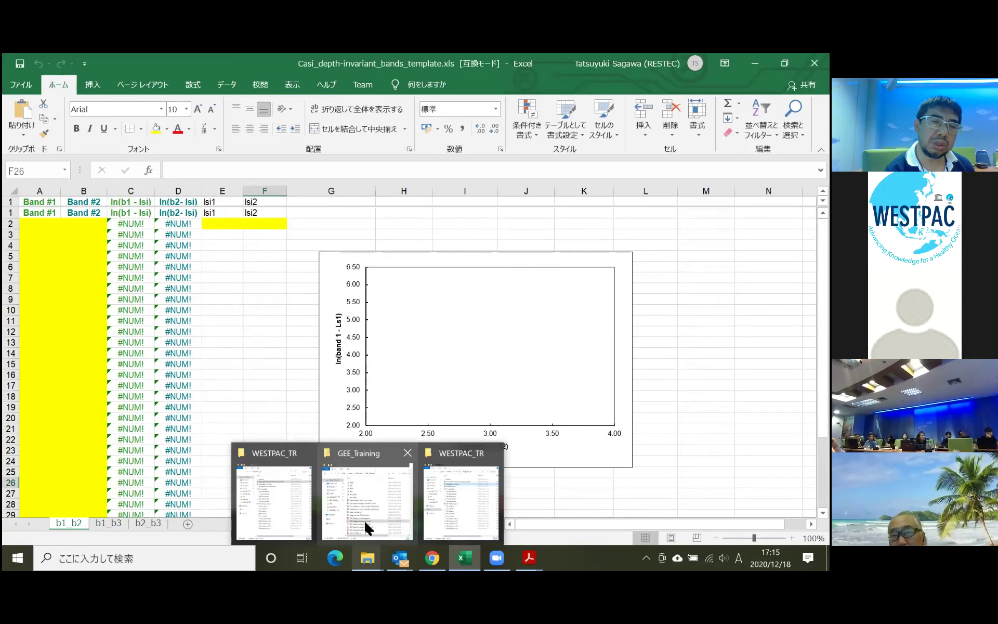
pyautogui.moveTo(368, 528)
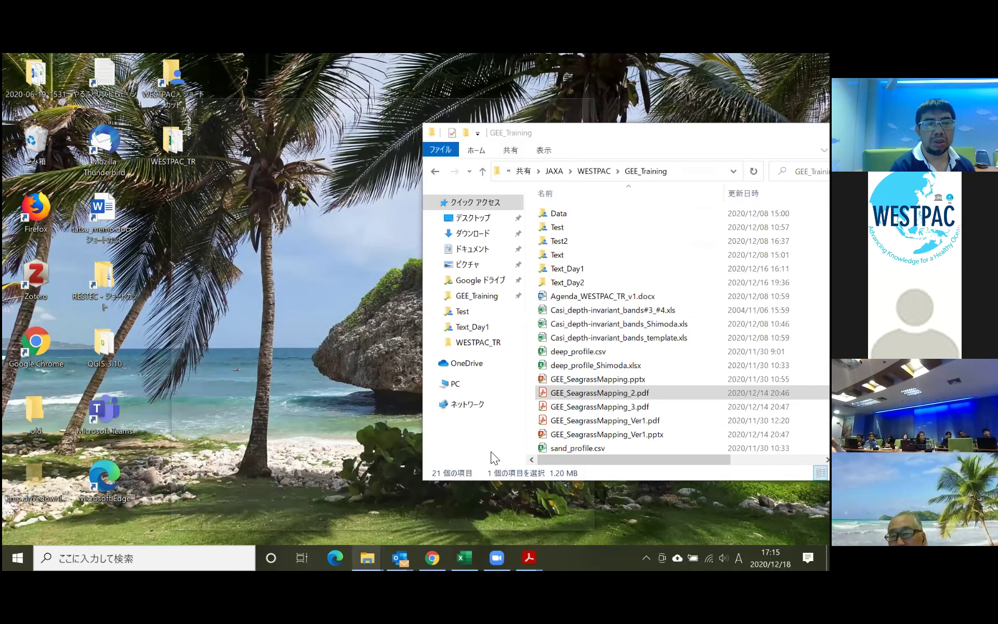
pyautogui.click(490, 451)
pyautogui.moveTo(367, 557)
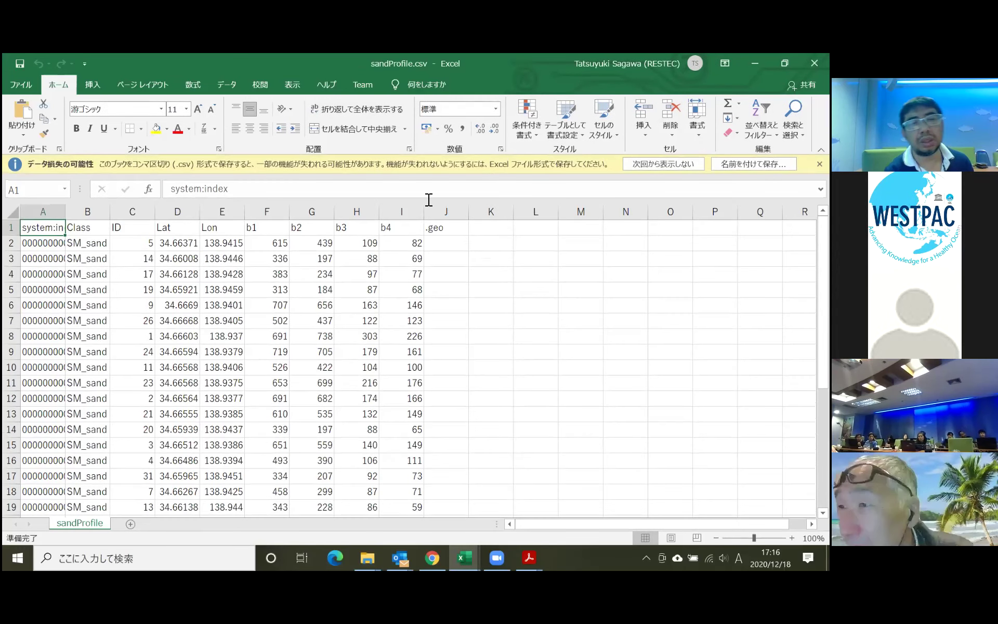
# Copy all b1 and b2 values from sandProfile.csv into the template's Band #1 and Band #2 columns, starting at cell A2 of b1_b2.
pyautogui.click(266, 228)
pyautogui.click(322, 229)
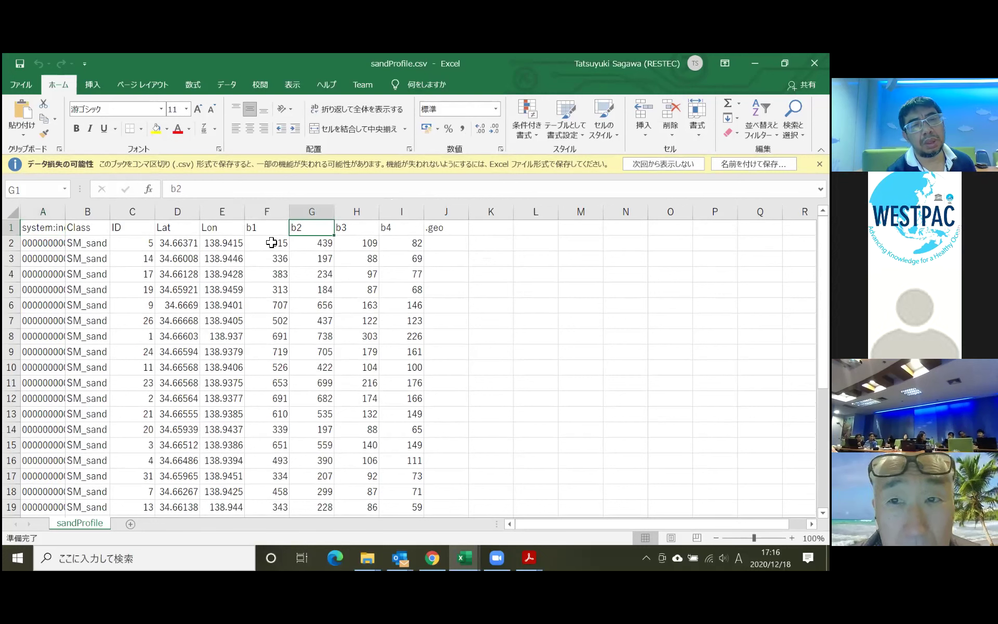
pyautogui.moveTo(271, 242); pyautogui.dragTo(304, 272)
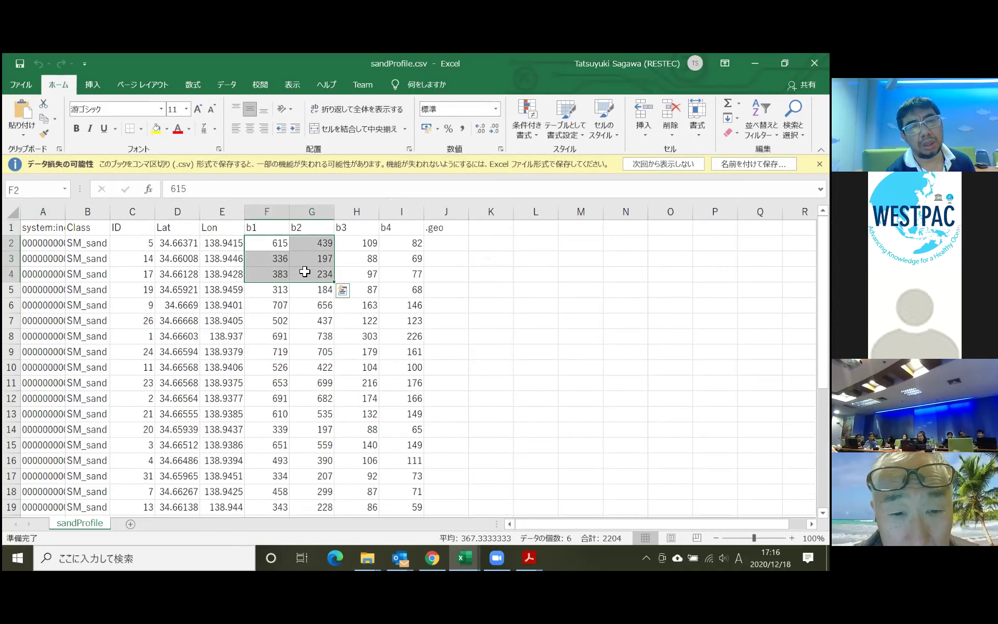
pyautogui.hotkey('ctrl', 'shift', 'Down')
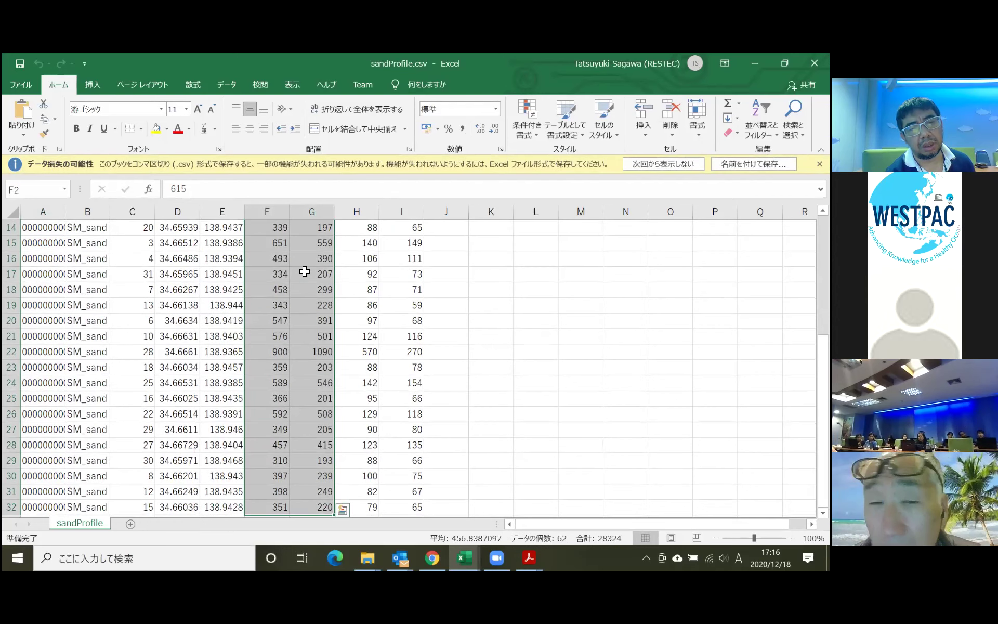
pyautogui.hotkey('ctrl', 'c')
pyautogui.click(754, 63)
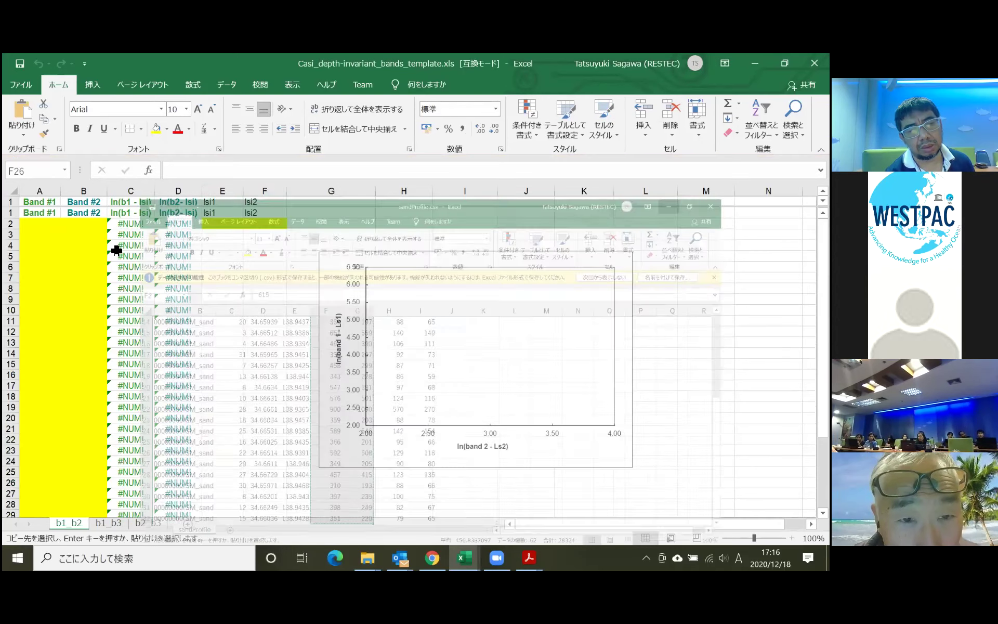
pyautogui.click(40, 223)
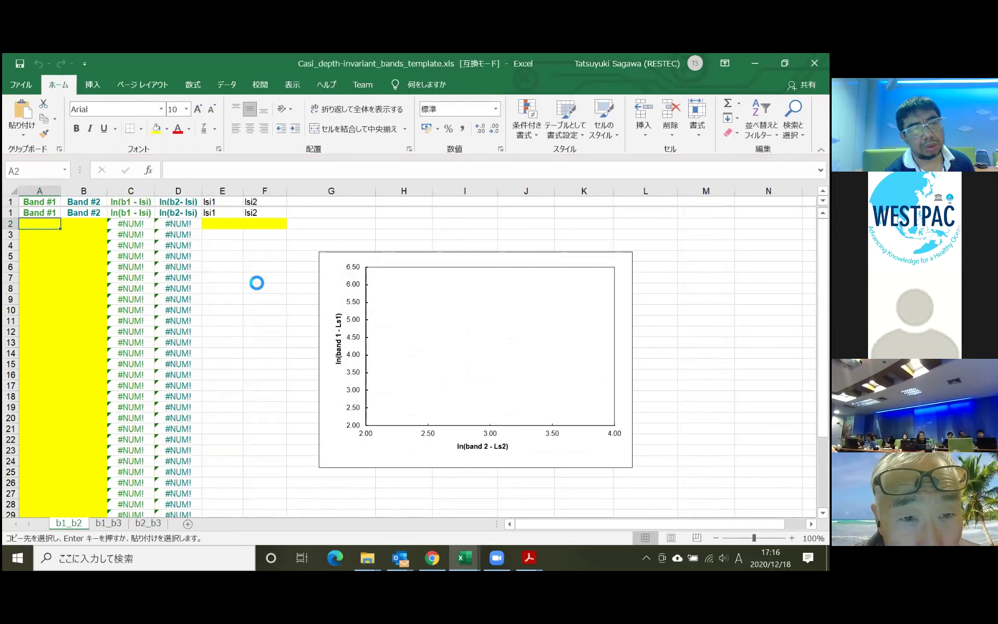
pyautogui.hotkey('ctrl', 'v')
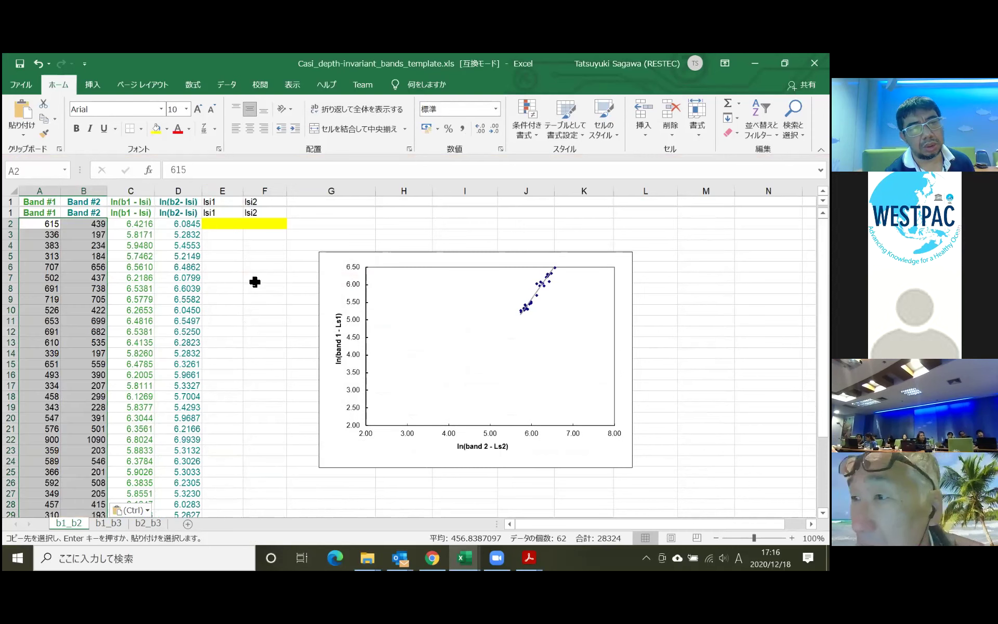
# Check the filled b1_b2 sheet and its lsi1 and lsi2 input cells.
pyautogui.scroll(-4, 254, 281)
pyautogui.scroll(4, 254, 281)
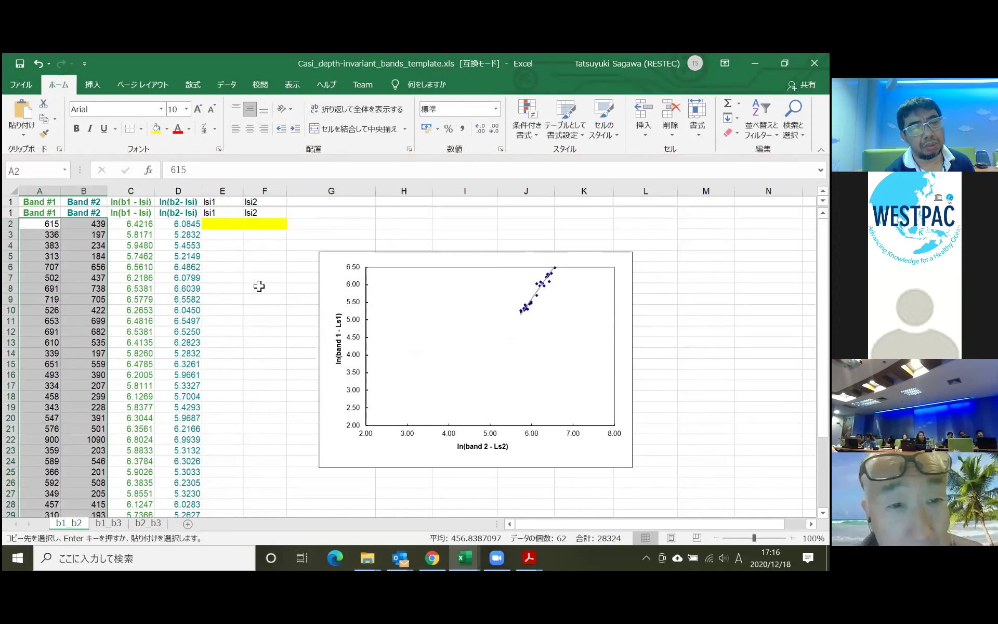
pyautogui.click(258, 286)
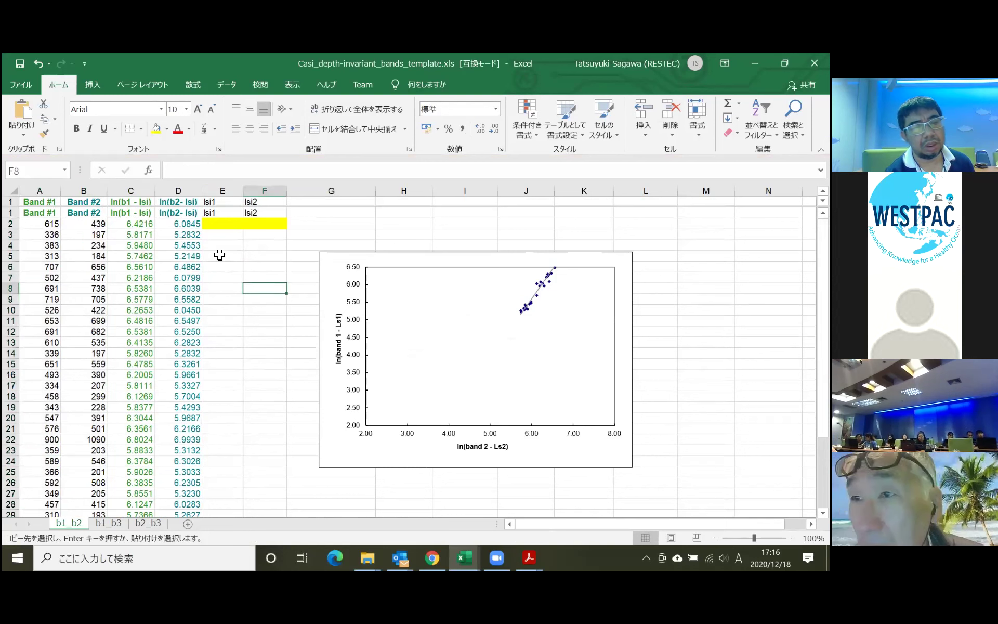
pyautogui.click(218, 214)
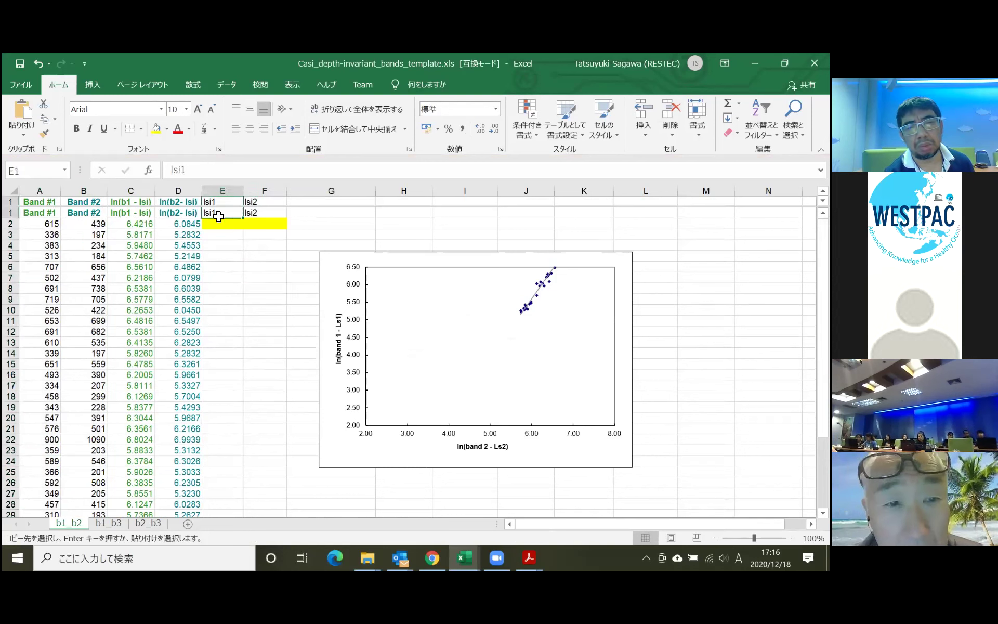
pyautogui.click(269, 214)
pyautogui.click(255, 259)
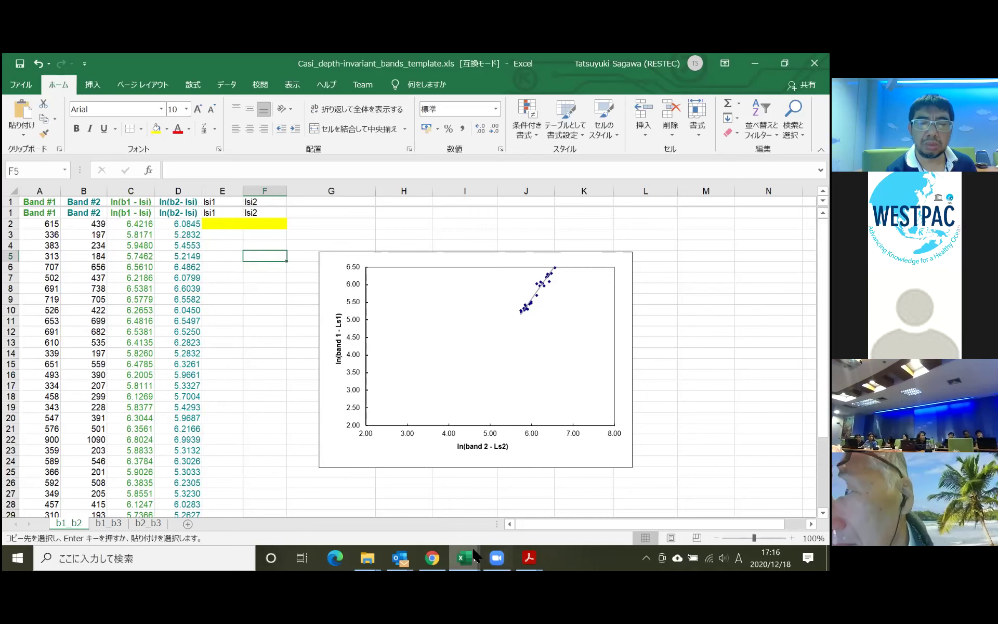
# Open deepWaterProflie.csv from the WESTPAC_TR folder and go to the end of its data at row 181.
pyautogui.click(492, 503)
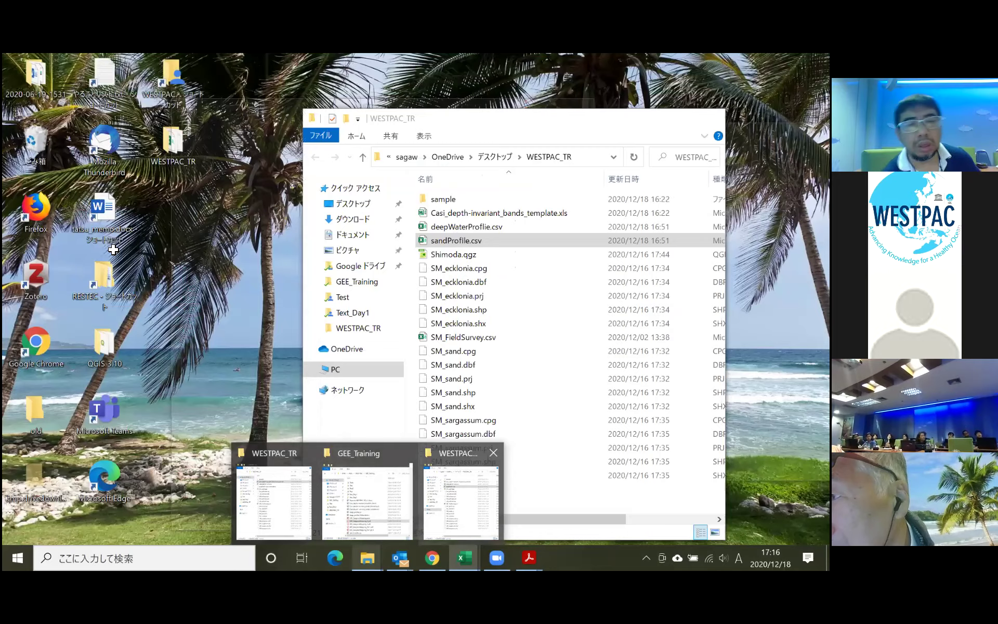
pyautogui.scroll(-12, 123, 299)
pyautogui.scroll(-20, 124, 307)
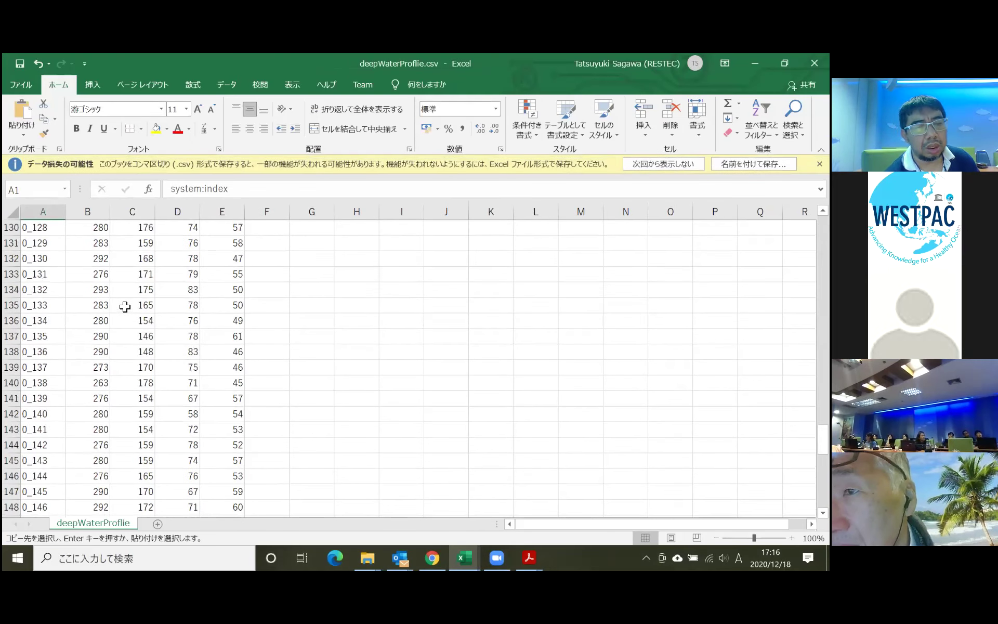
pyautogui.scroll(3, 125, 310)
pyautogui.scroll(2, 126, 310)
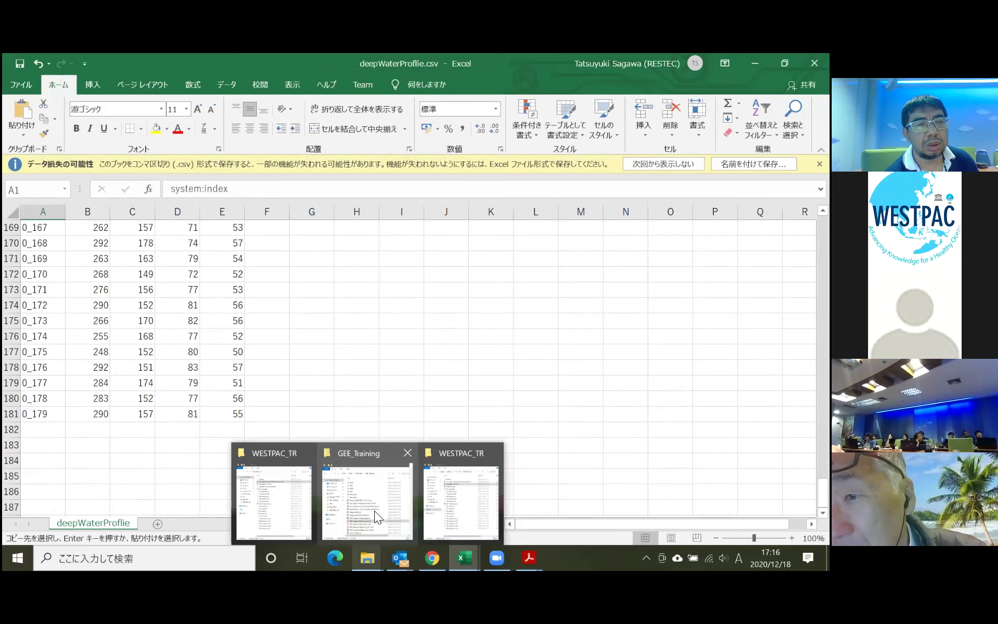
# Open deep_profile_Shimoda.xlsx from the sample folder inside WESTPAC_TR and restore its window down from full screen.
pyautogui.moveTo(374, 510)
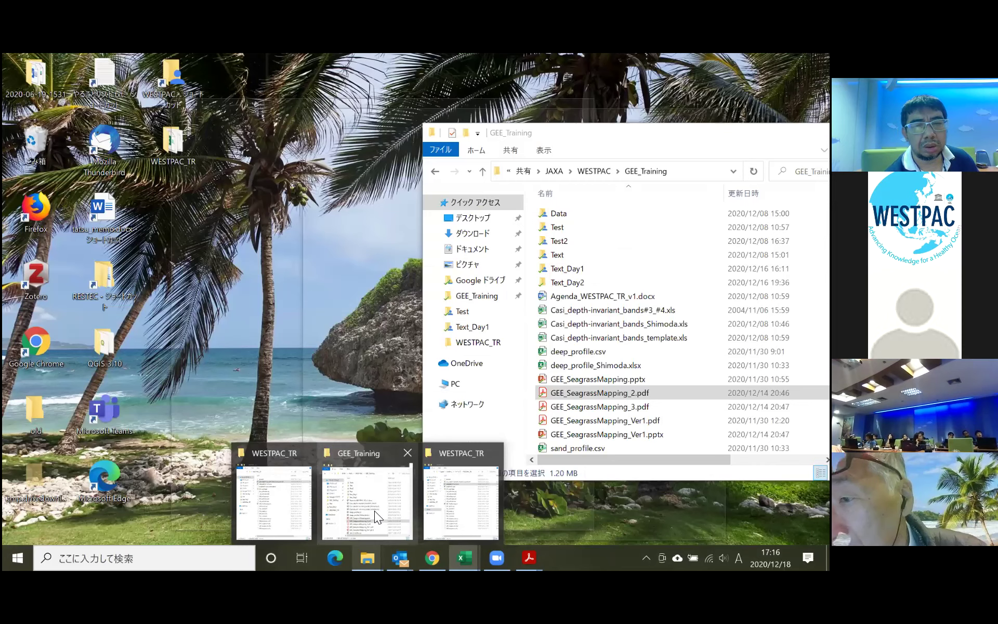
pyautogui.moveTo(274, 499)
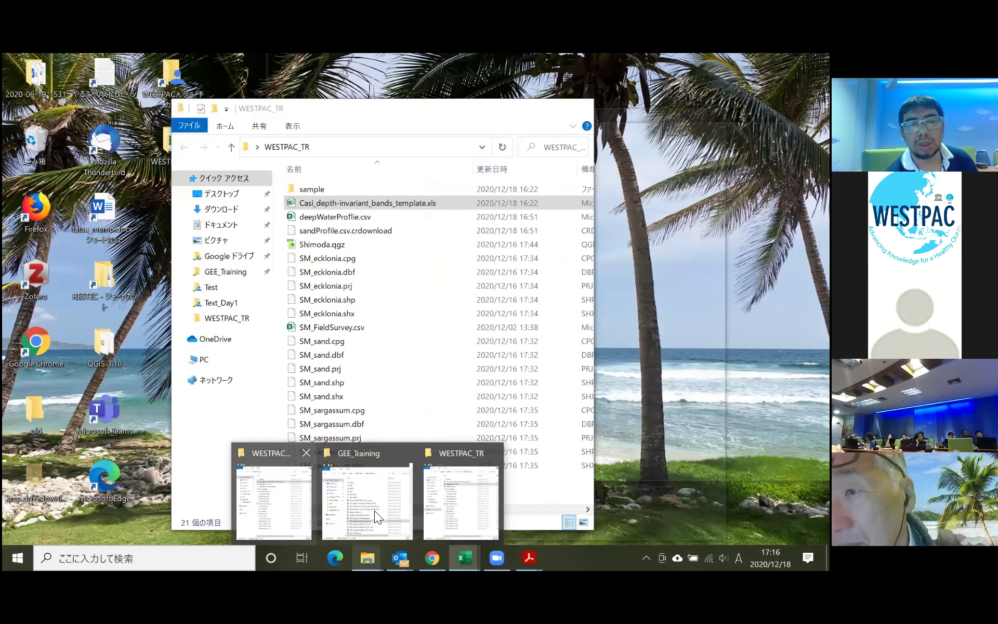
pyautogui.click(350, 203)
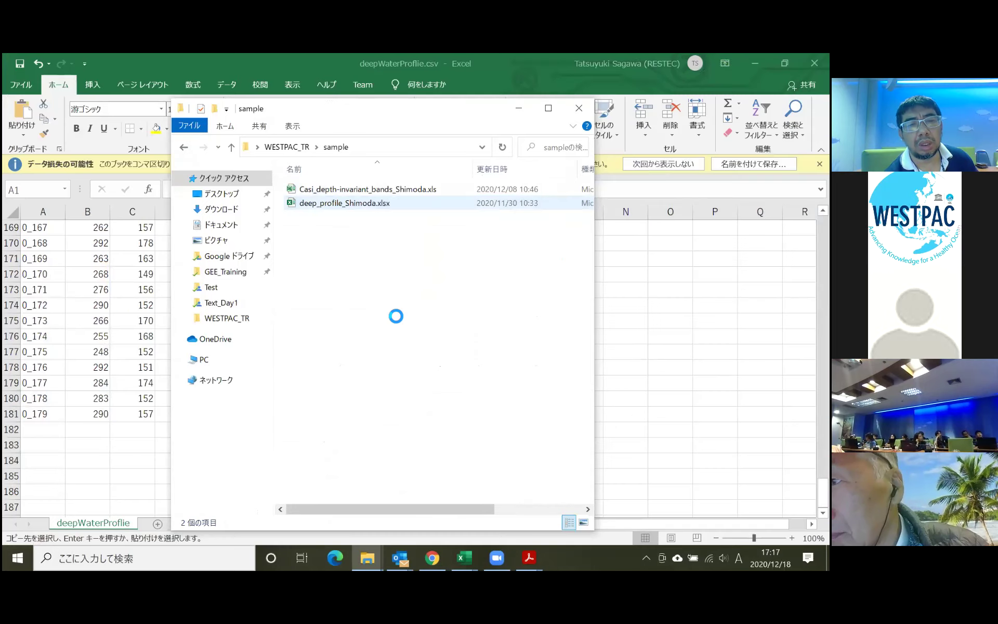
pyautogui.scroll(-8, 372, 296)
pyautogui.scroll(2, 309, 254)
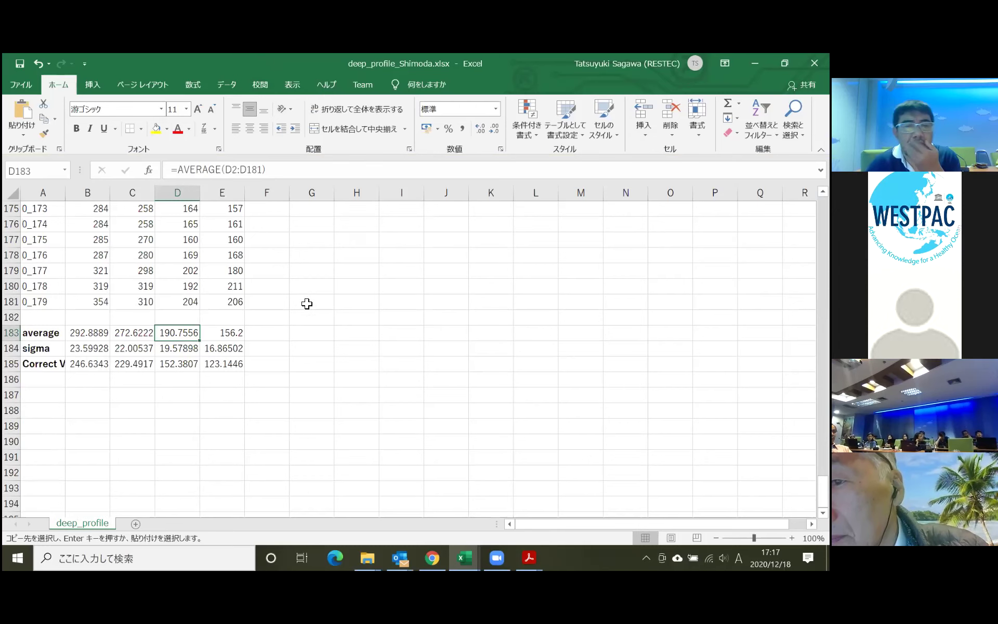
pyautogui.press('super+Down')
# Examine the average, sigma and Correct Value rows under the sample deep-water data, including the AVERAGE and STDEV.S formulas and their source columns.
pyautogui.scroll(20, 180, 384)
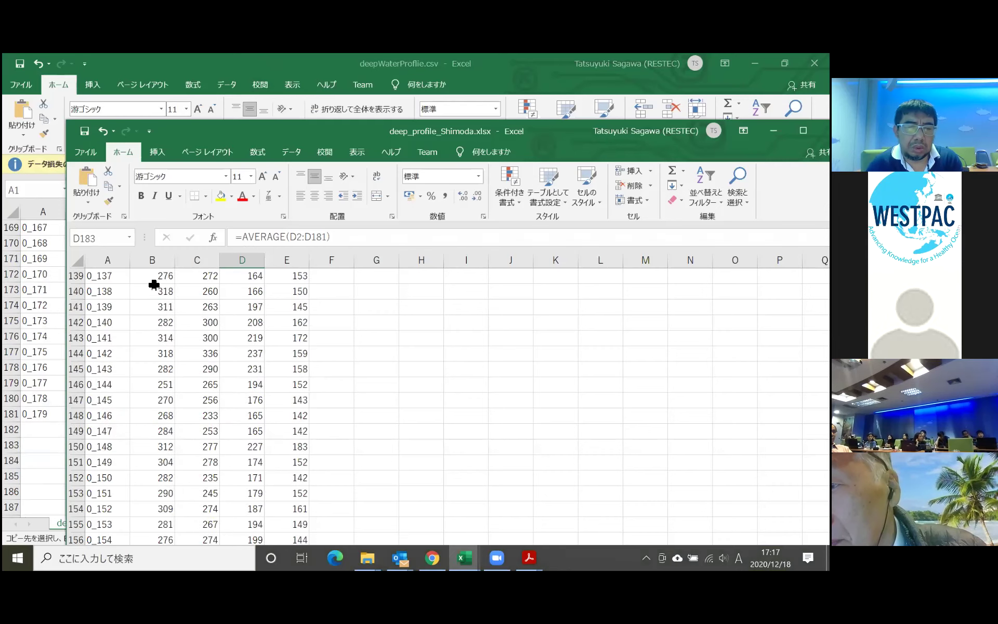
pyautogui.scroll(7, 159, 299)
pyautogui.scroll(-20, 166, 337)
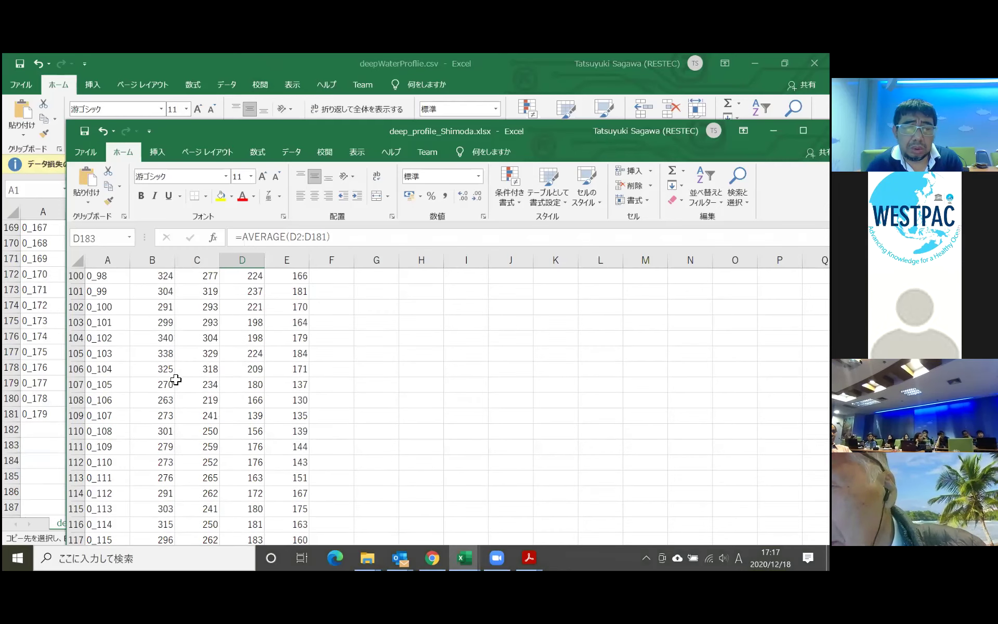
pyautogui.scroll(-2, 172, 374)
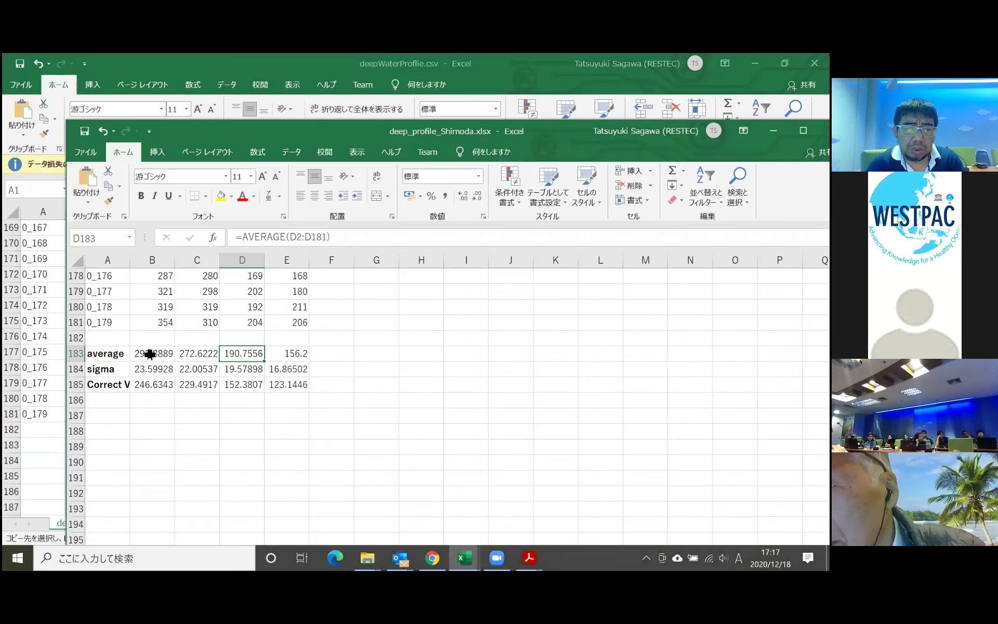
pyautogui.click(104, 355)
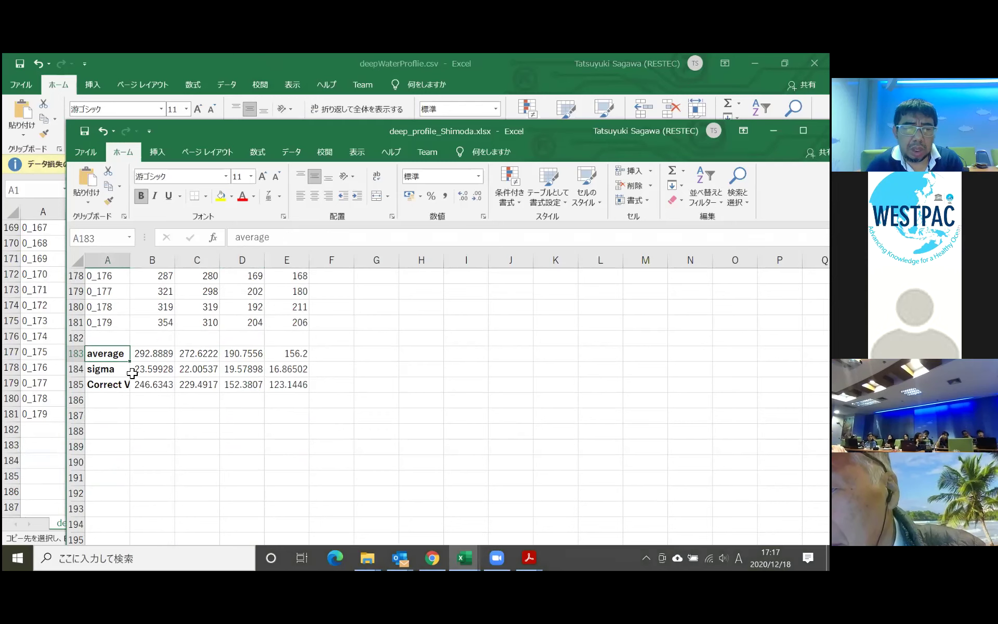
pyautogui.click(111, 371)
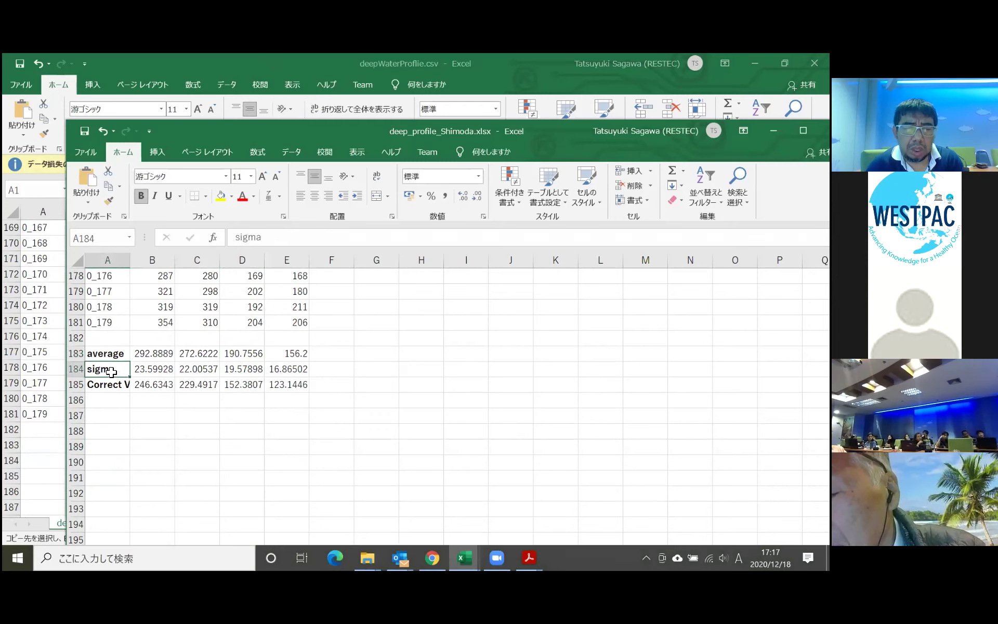
pyautogui.click(149, 369)
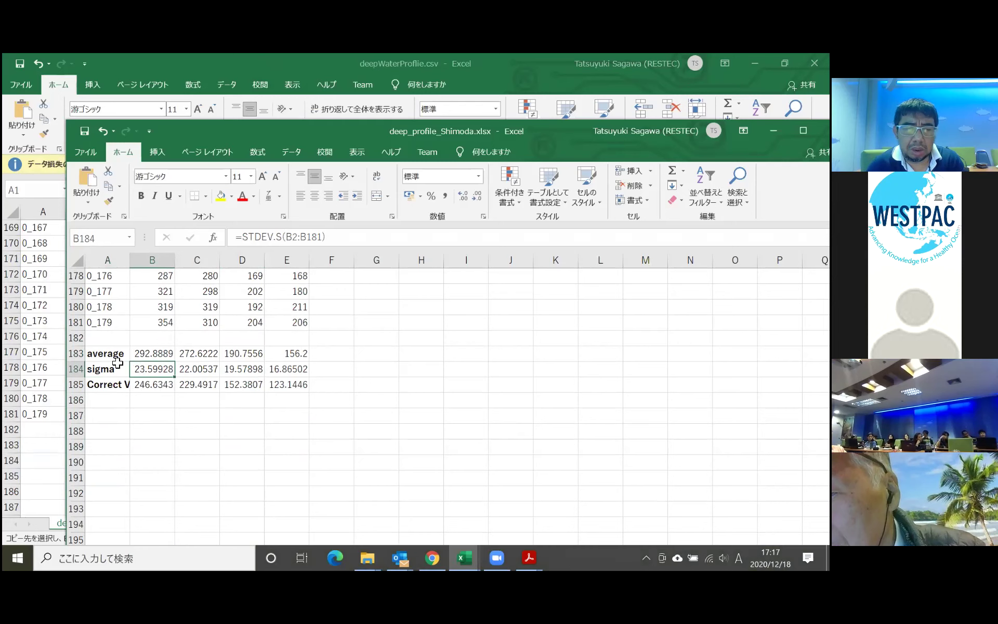
pyautogui.click(110, 386)
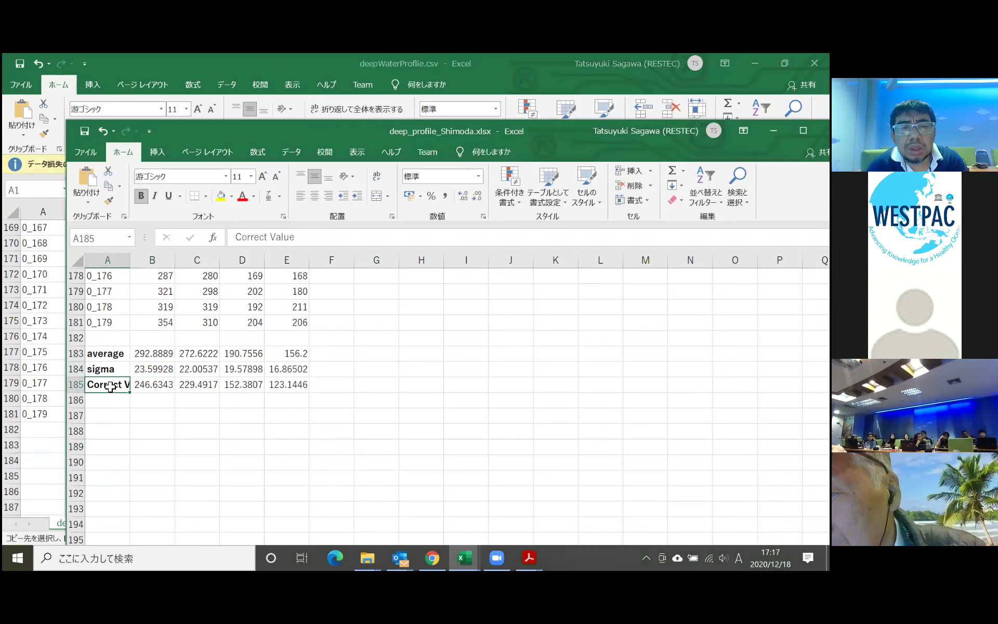
pyautogui.click(148, 375)
pyautogui.click(147, 356)
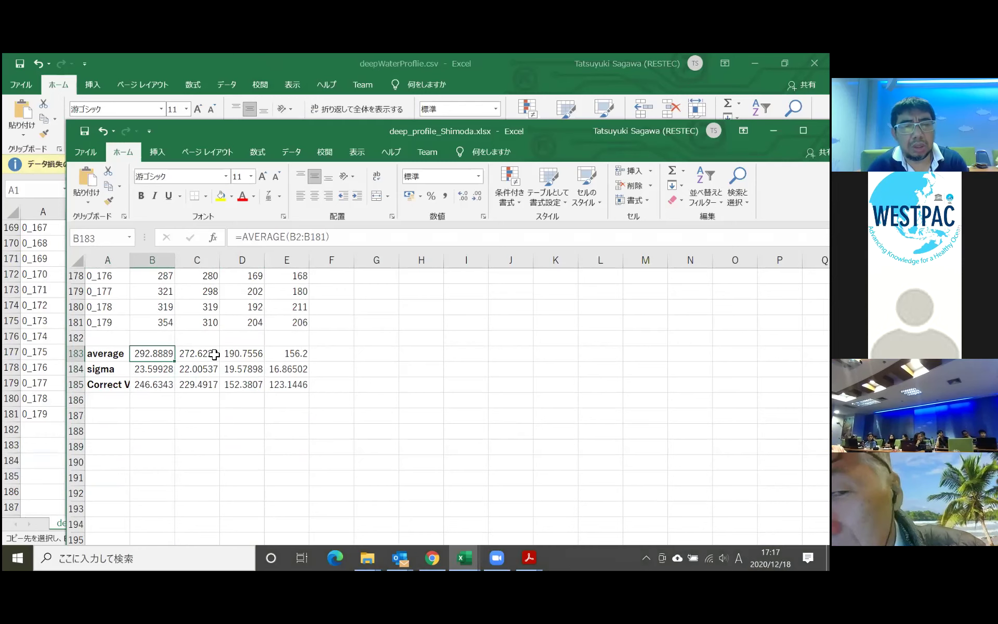
pyautogui.scroll(20, 161, 352)
pyautogui.scroll(20, 161, 349)
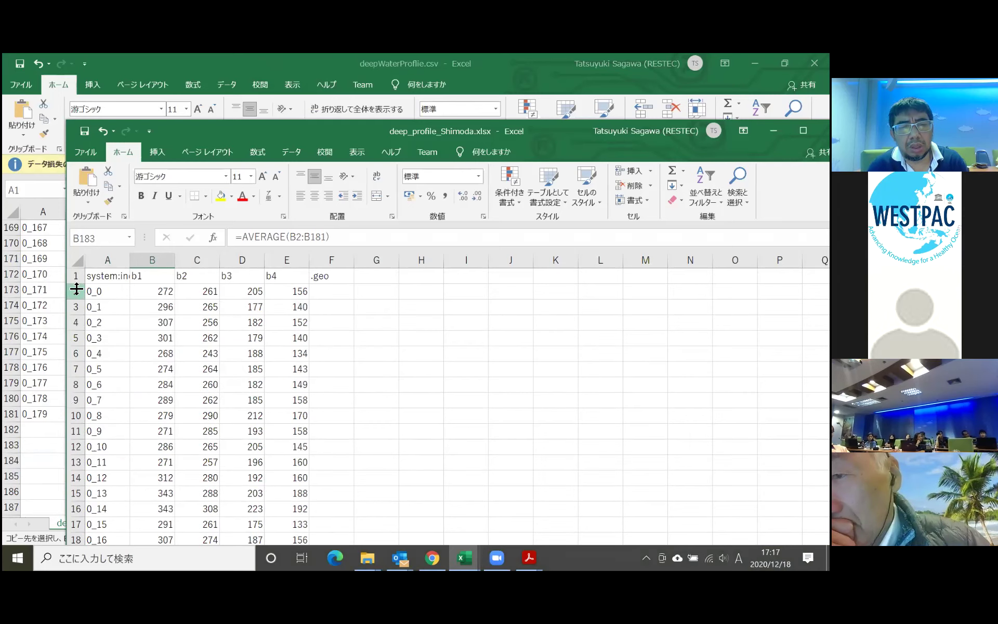
# Freeze the top header row of the deep_profile_Shimoda.xlsx sheet so the band names stay in view.
pyautogui.moveTo(110, 279); pyautogui.dragTo(328, 276)
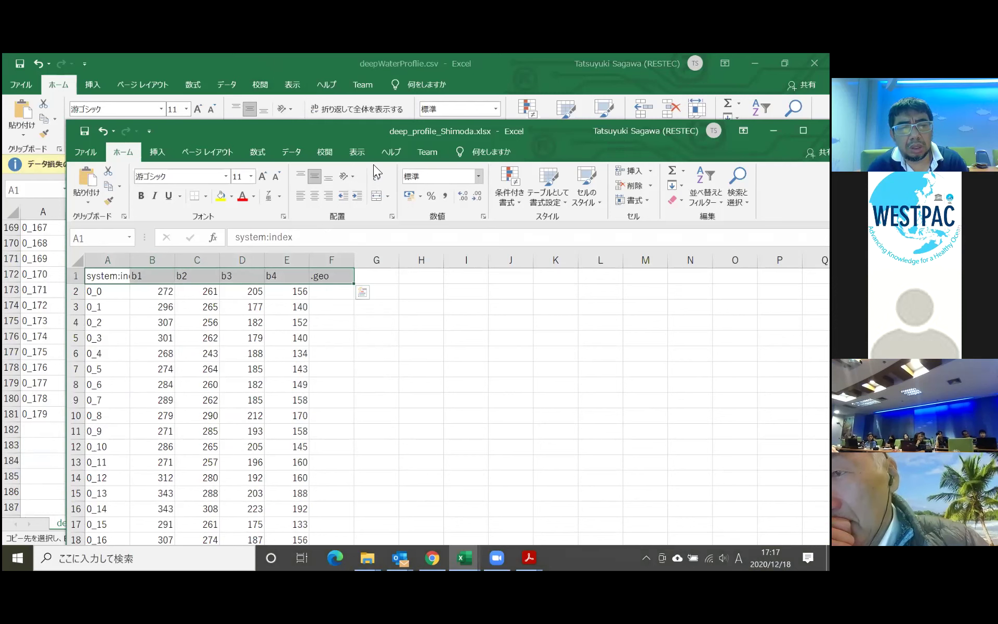
pyautogui.click(346, 149)
pyautogui.click(553, 183)
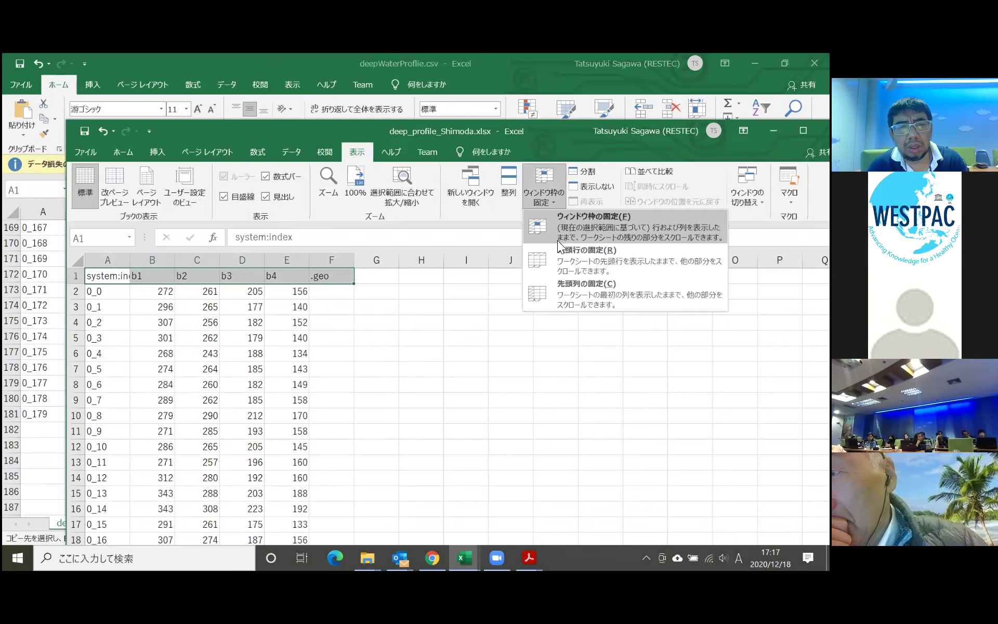
pyautogui.click(562, 260)
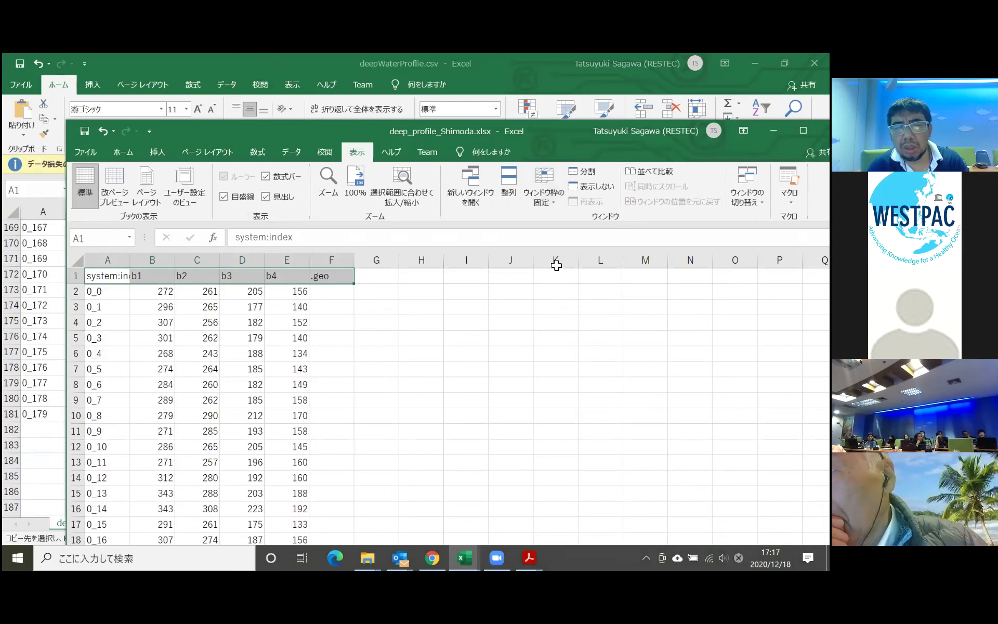
# Examine the b1 average and sigma formulas below the sample data, including the cell ranges they reference.
pyautogui.click(345, 334)
pyautogui.scroll(-20, 337, 348)
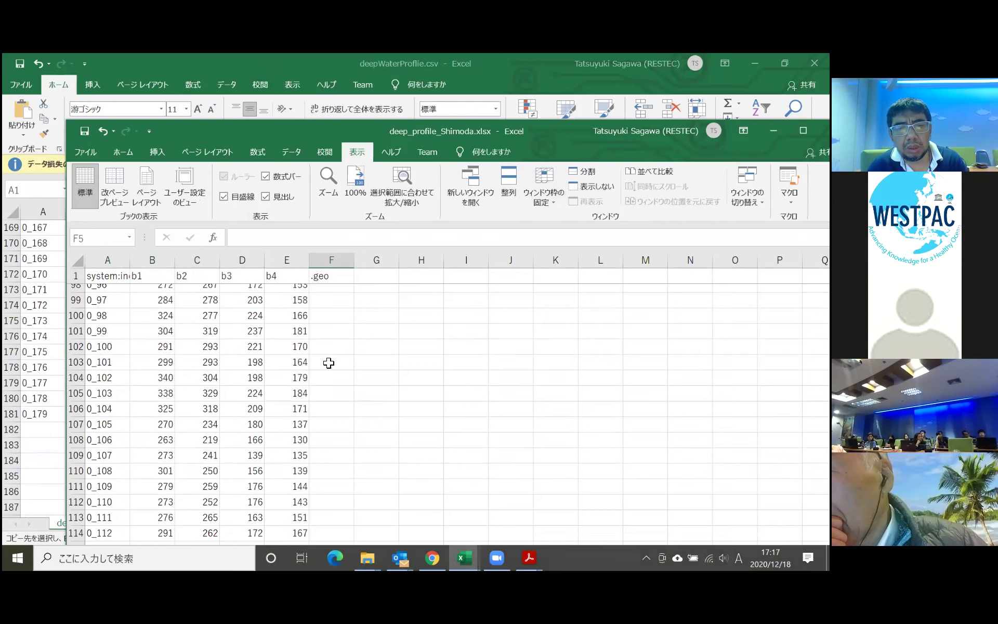
pyautogui.scroll(-20, 327, 363)
pyautogui.scroll(13, 317, 361)
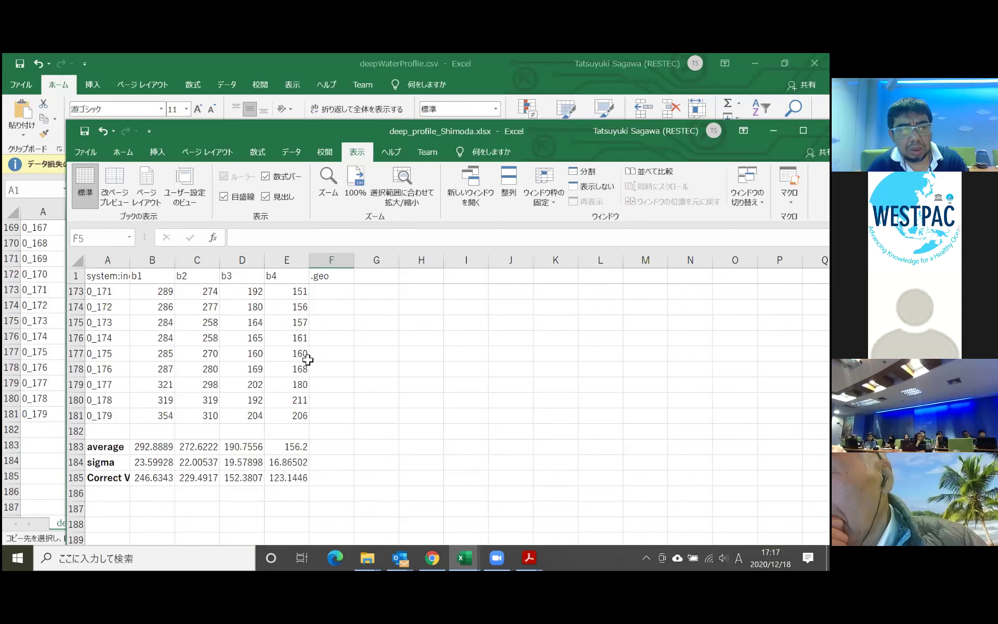
pyautogui.click(149, 446)
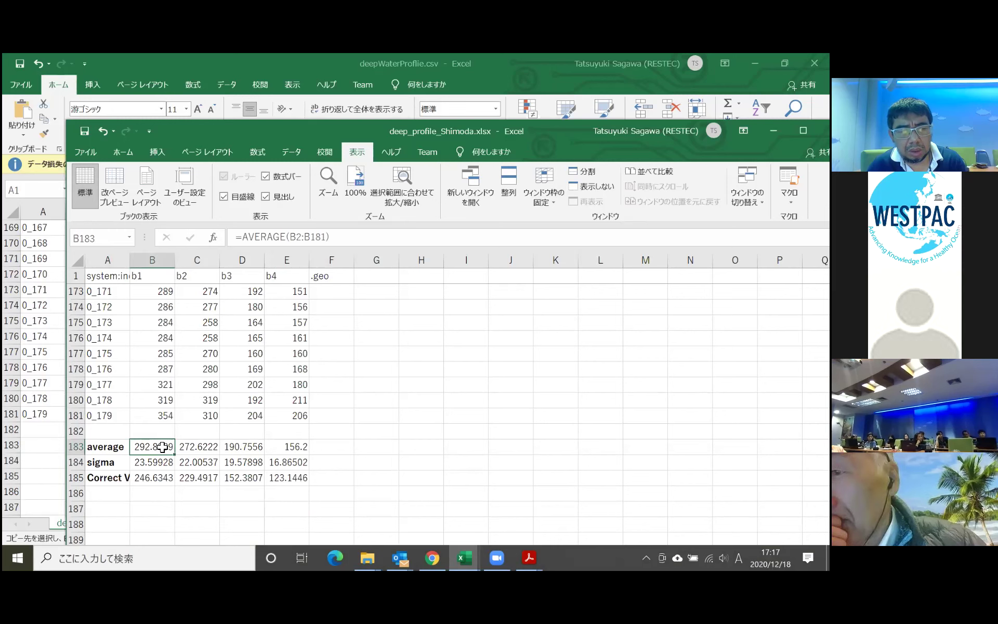
pyautogui.doubleClick(164, 446)
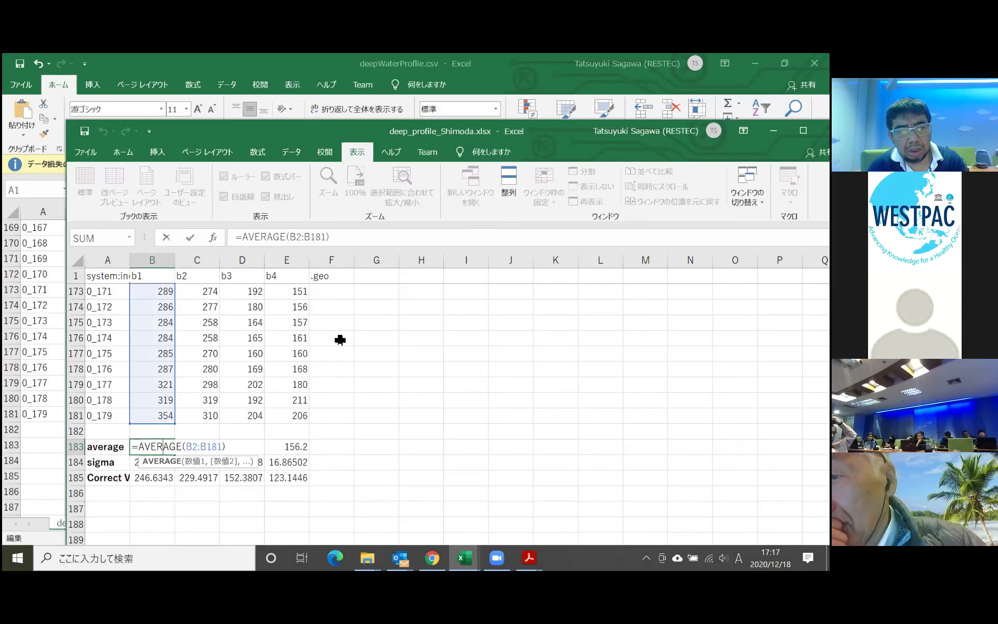
pyautogui.press('Return')
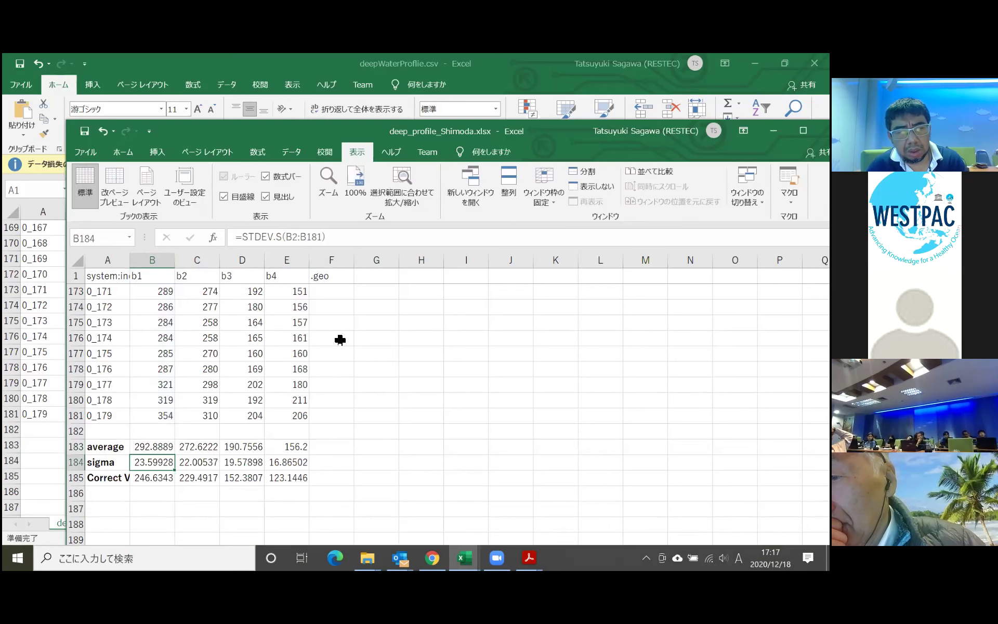
pyautogui.doubleClick(148, 465)
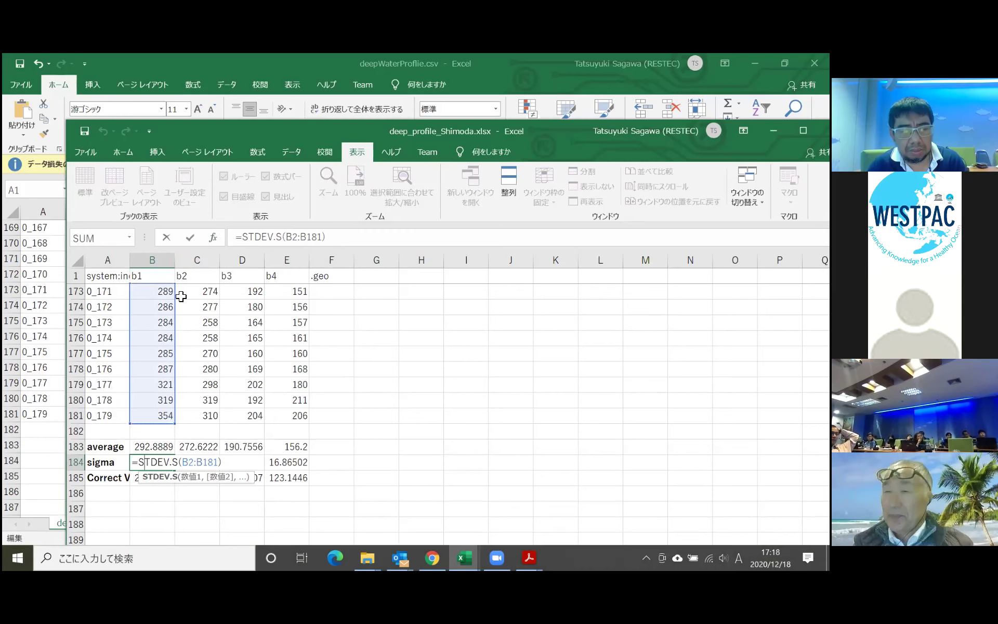
pyautogui.press('Return')
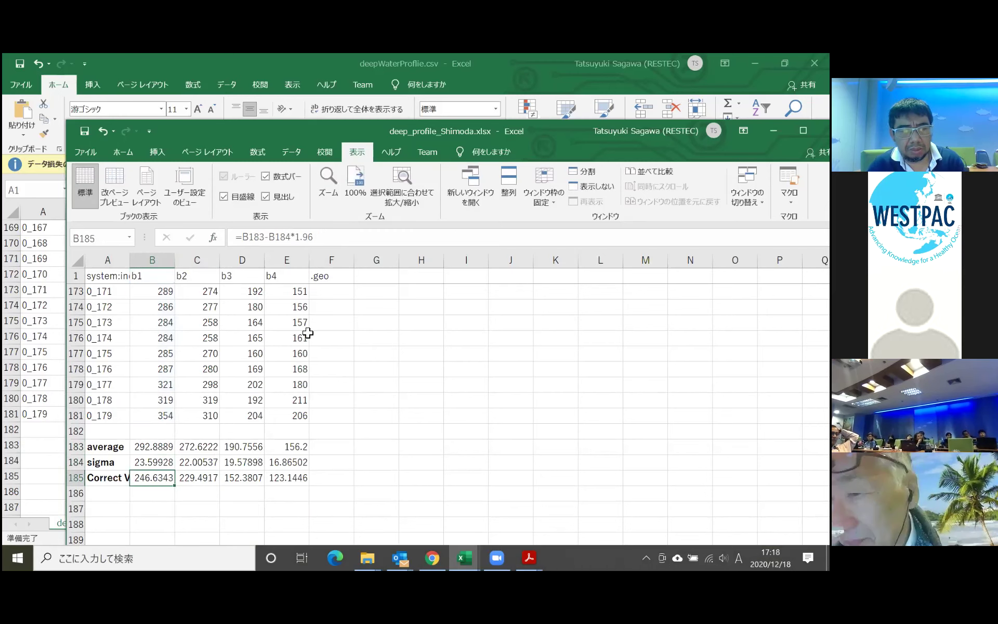
# Examine the b1 Correct Value formula in row 185 and the average and sigma cells it uses.
pyautogui.click(255, 421)
pyautogui.click(154, 478)
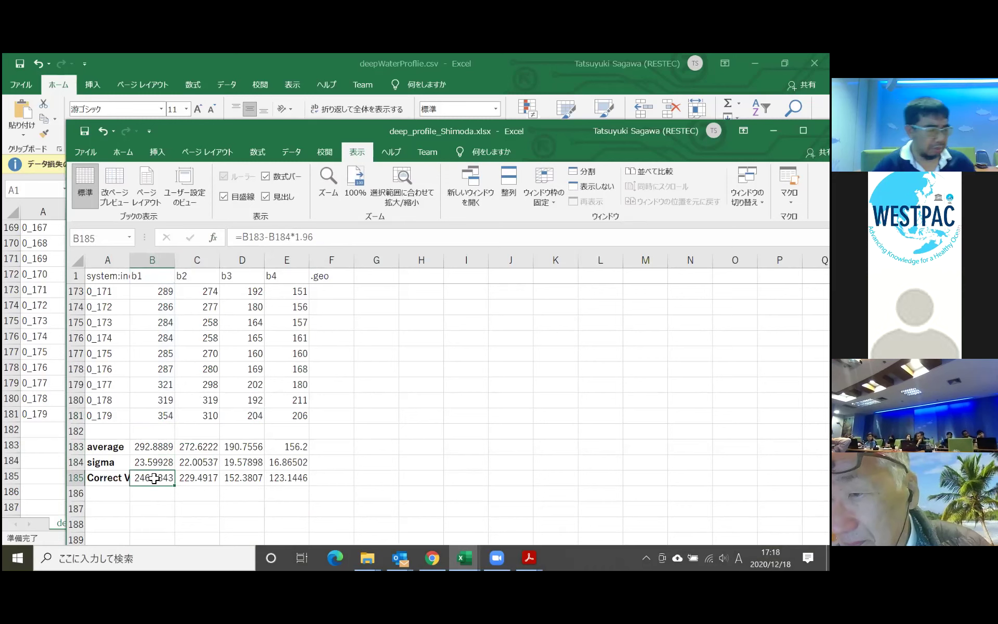
pyautogui.doubleClick(153, 479)
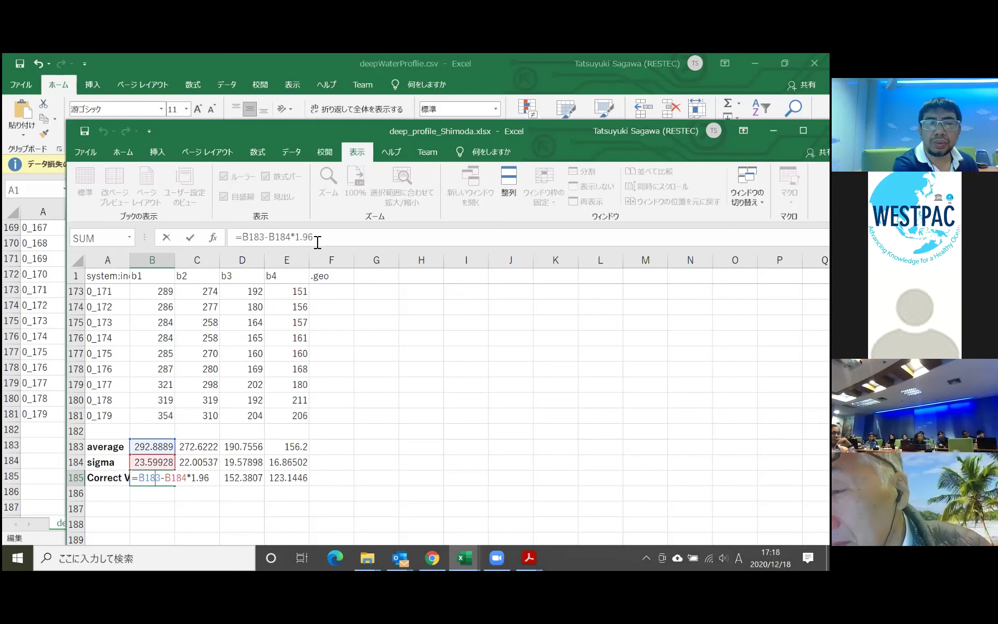
pyautogui.click(337, 359)
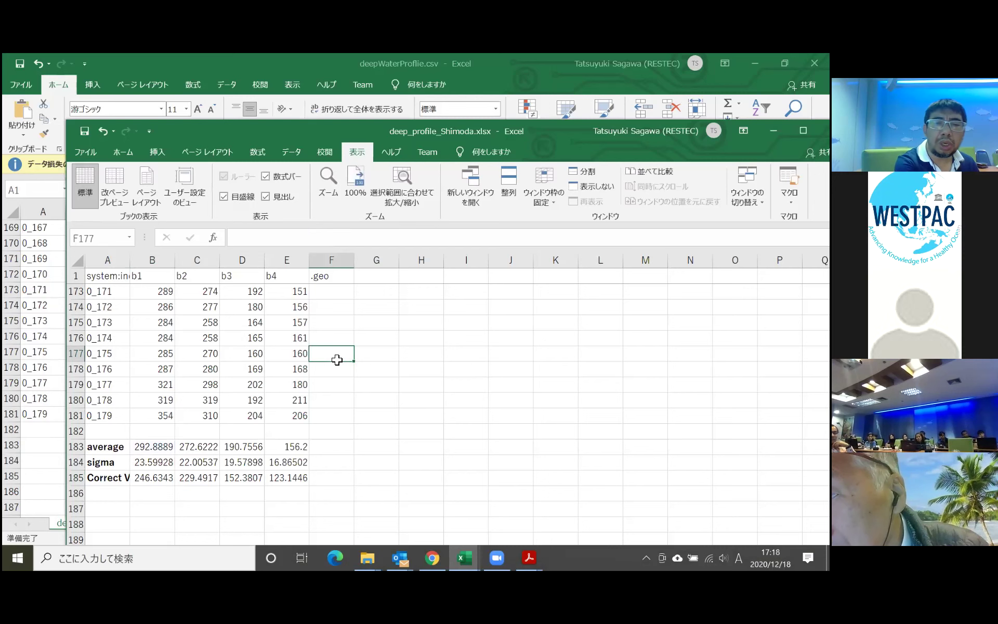
pyautogui.click(163, 471)
pyautogui.click(159, 460)
pyautogui.click(159, 446)
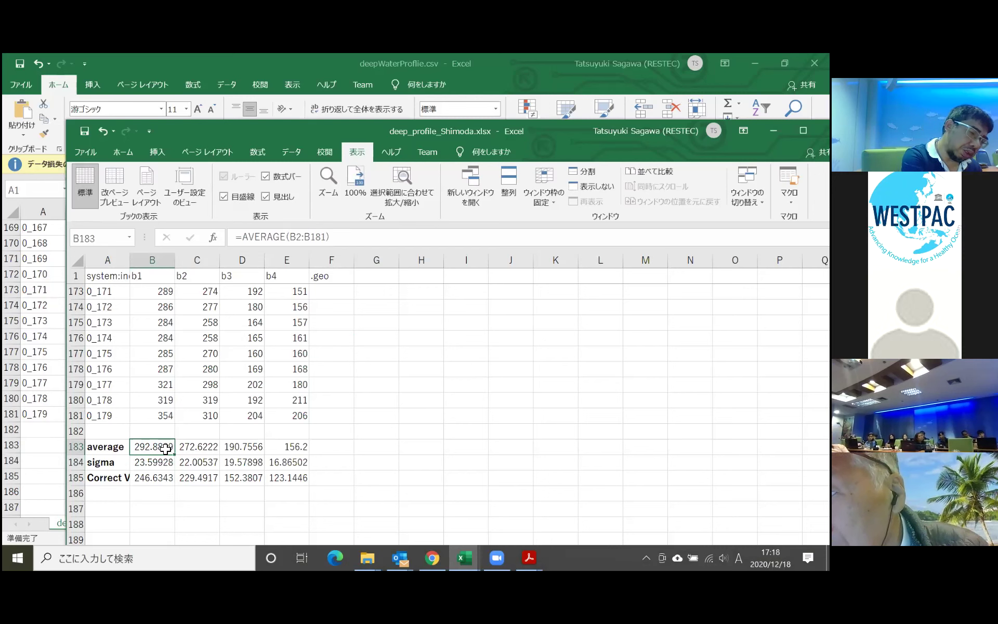
pyautogui.click(161, 474)
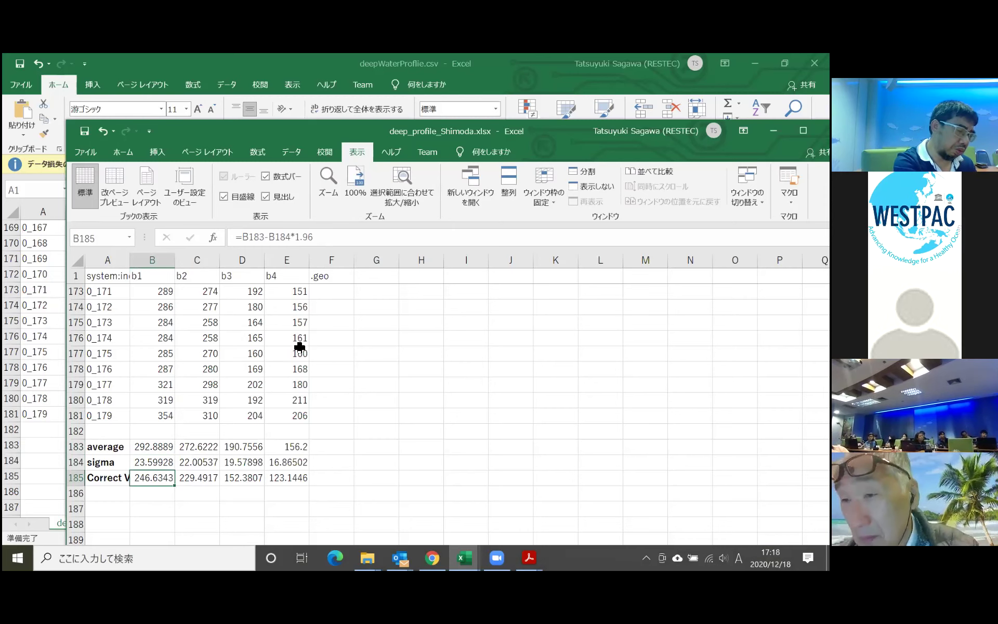
pyautogui.click(322, 369)
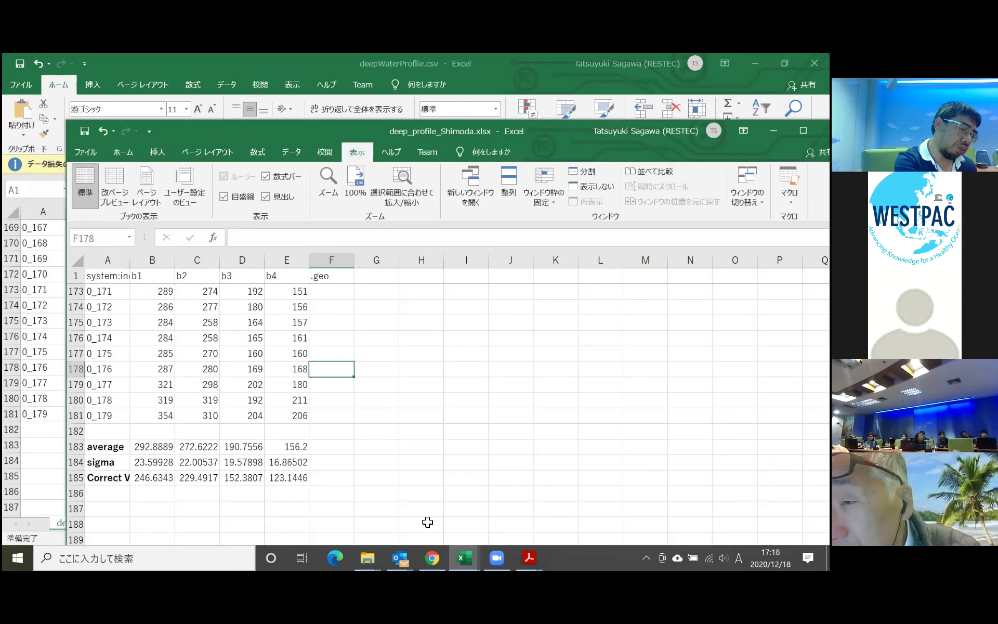
# Switch to the Water Column Correction PDF in Acrobat Reader, review the depth-invariant index formulas, and return to the Excel sample workbook.
pyautogui.click(528, 557)
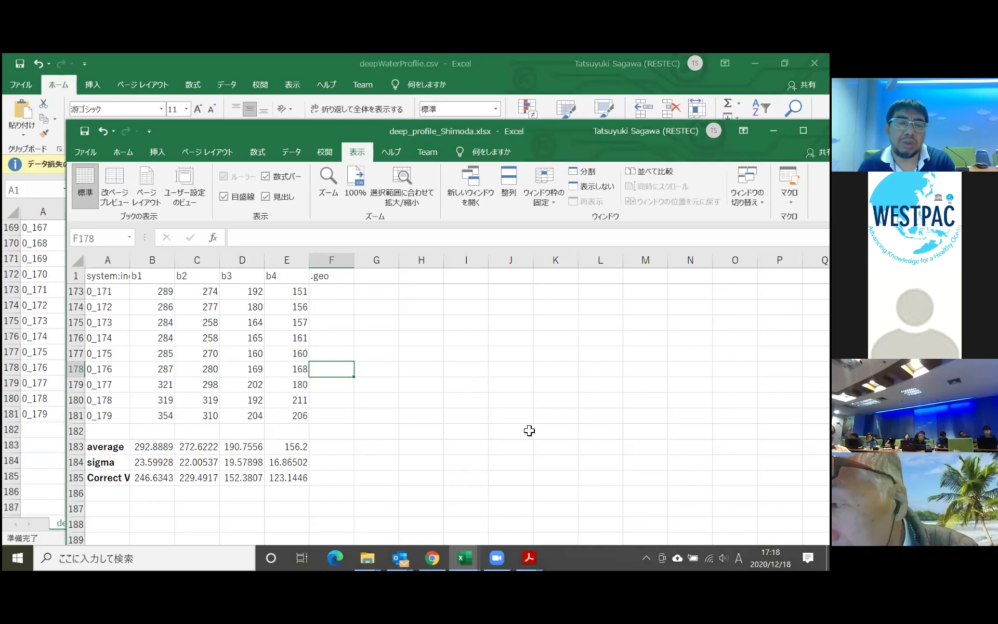
pyautogui.click(528, 557)
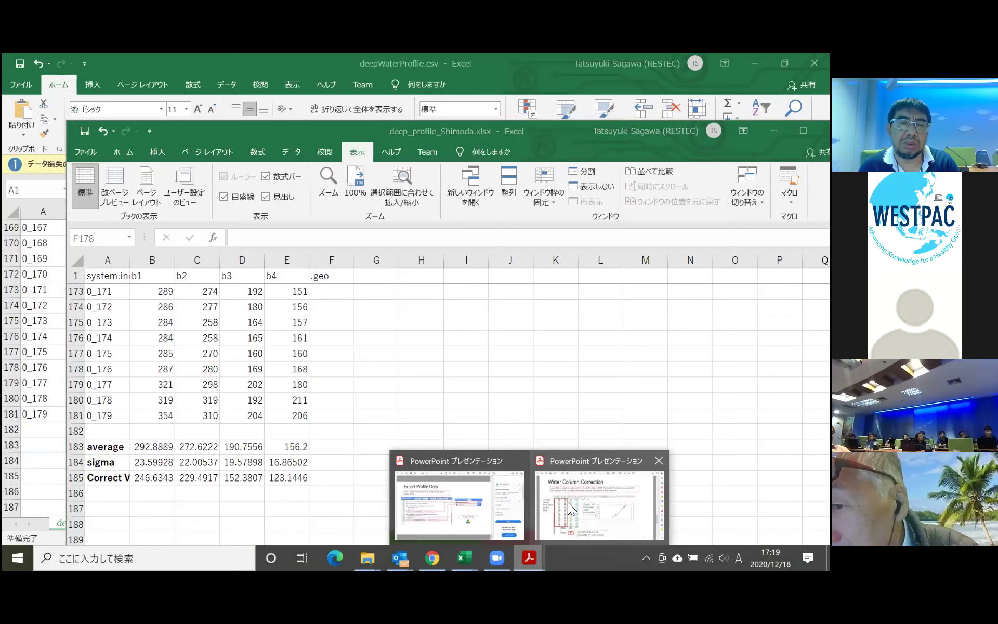
pyautogui.click(568, 502)
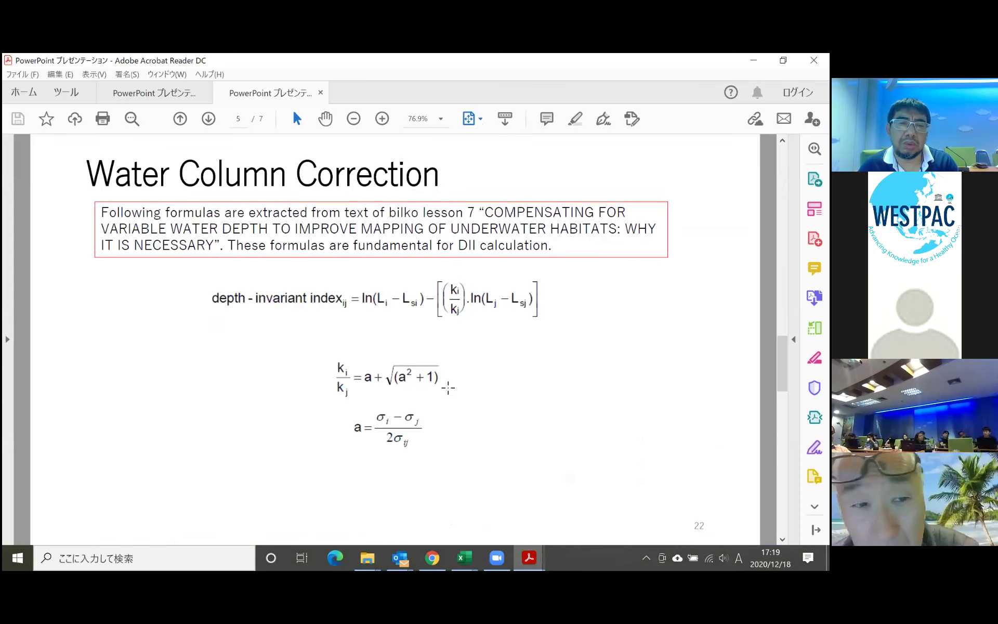
pyautogui.scroll(1, 384, 429)
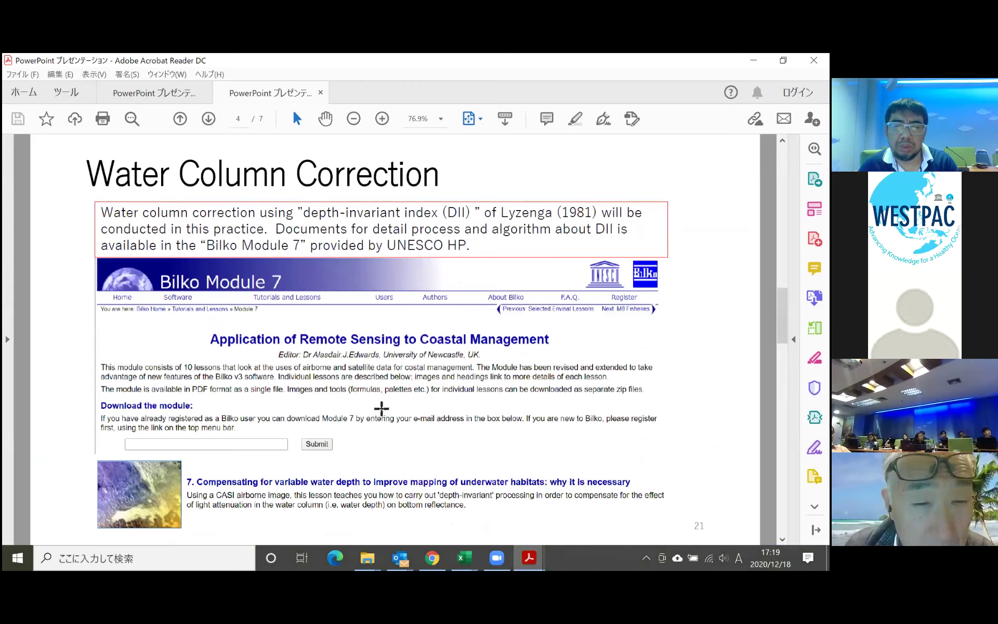
pyautogui.scroll(-1, 374, 402)
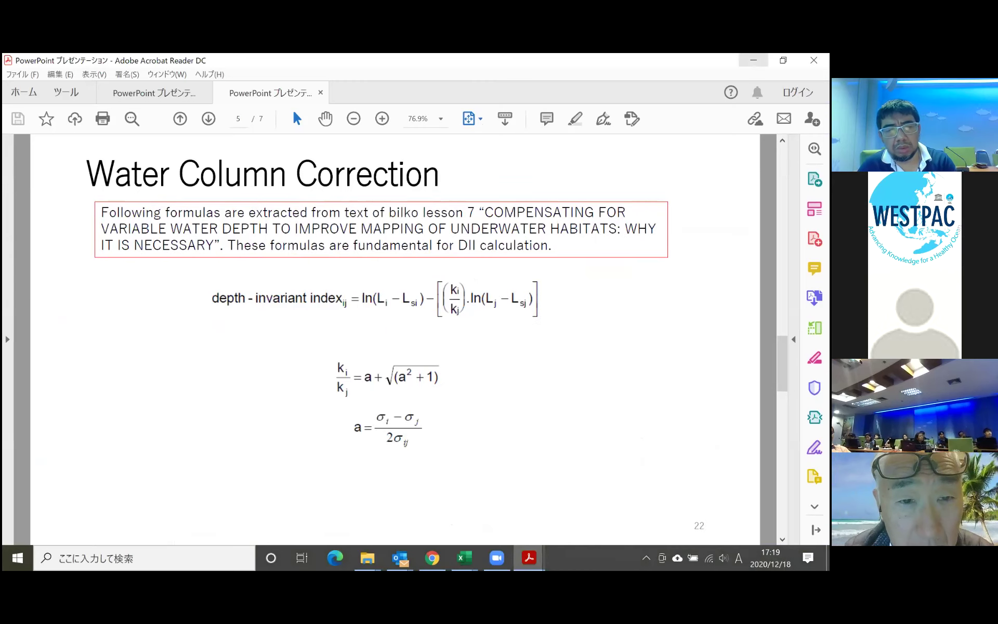
pyautogui.hotkey('alt', 'Tab')
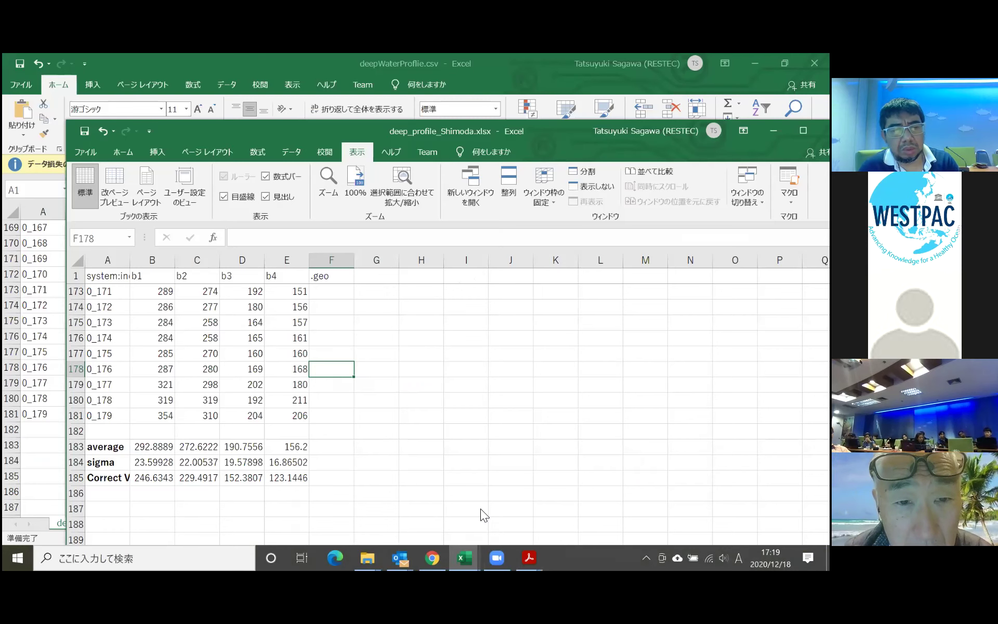
# Switch to the Casi_depth-invariant_bands_template.xls workbook and enter 246 as the lsi1 value in cell E2.
pyautogui.moveTo(463, 557)
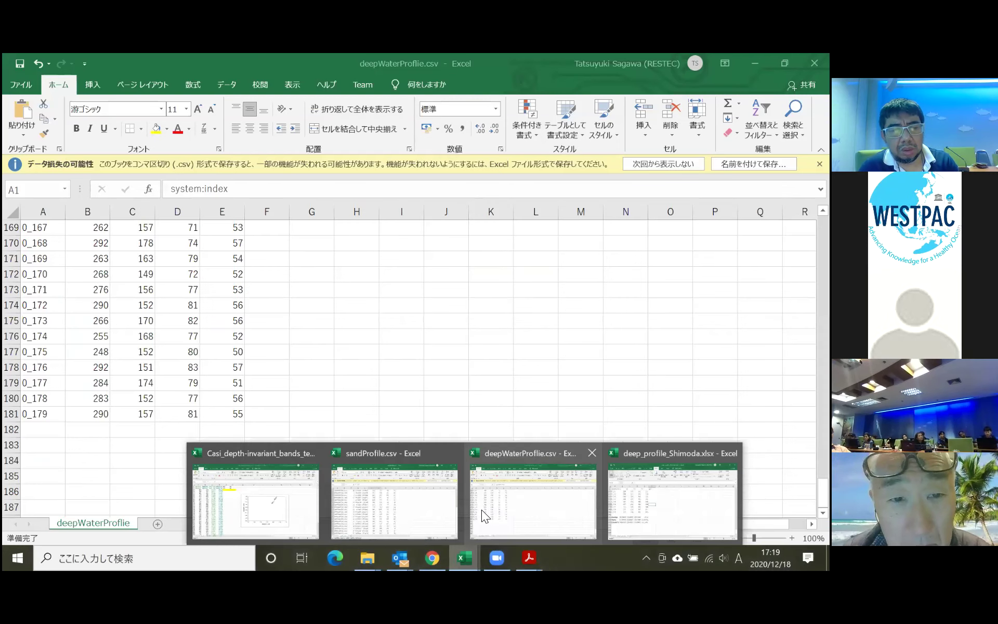
pyautogui.click(394, 499)
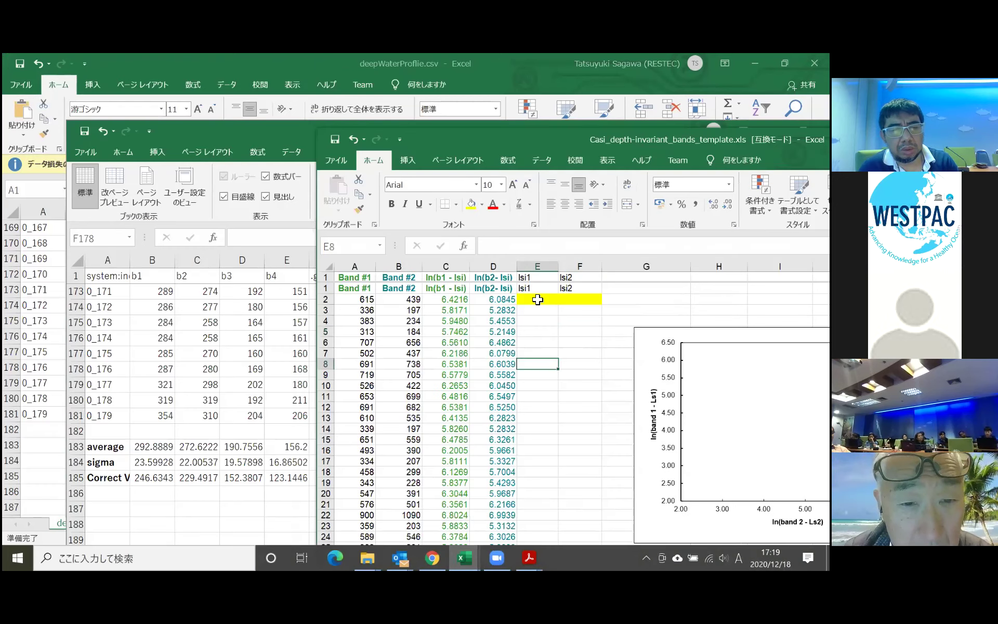
pyautogui.click(537, 299)
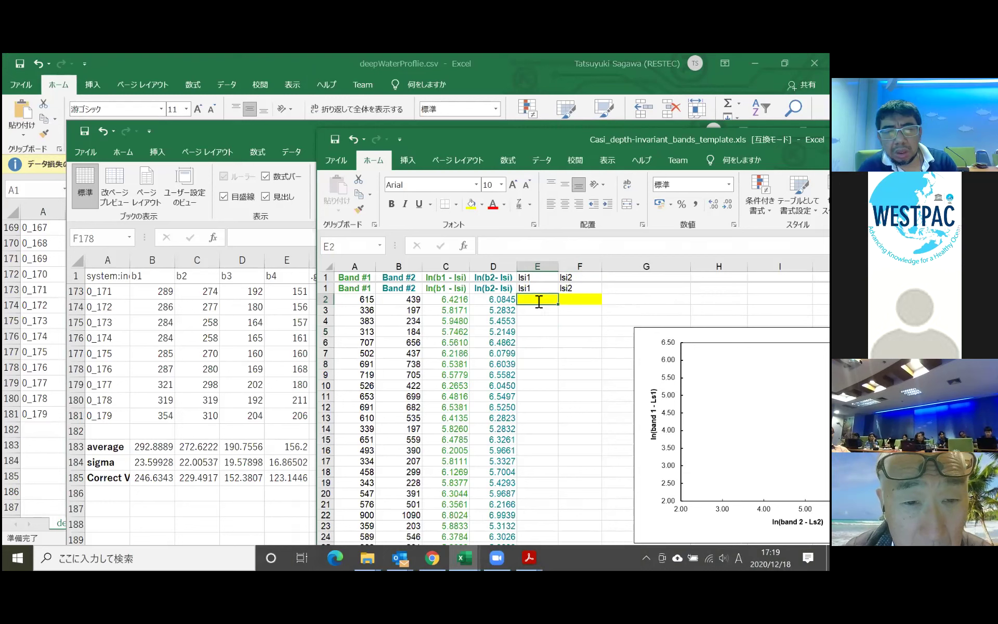
pyautogui.write('246')
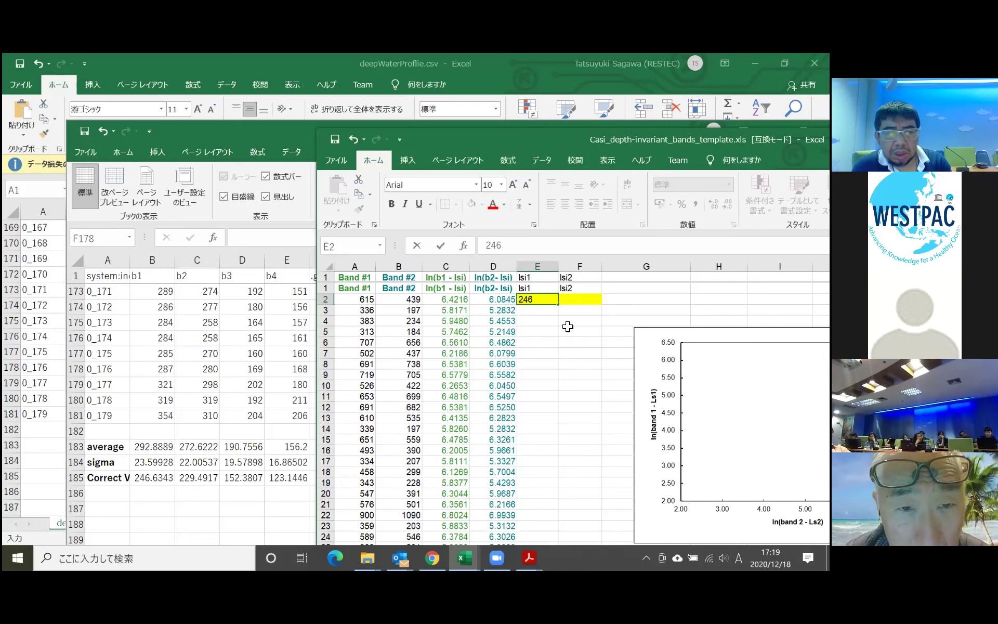
pyautogui.press('Return')
pyautogui.click(544, 300)
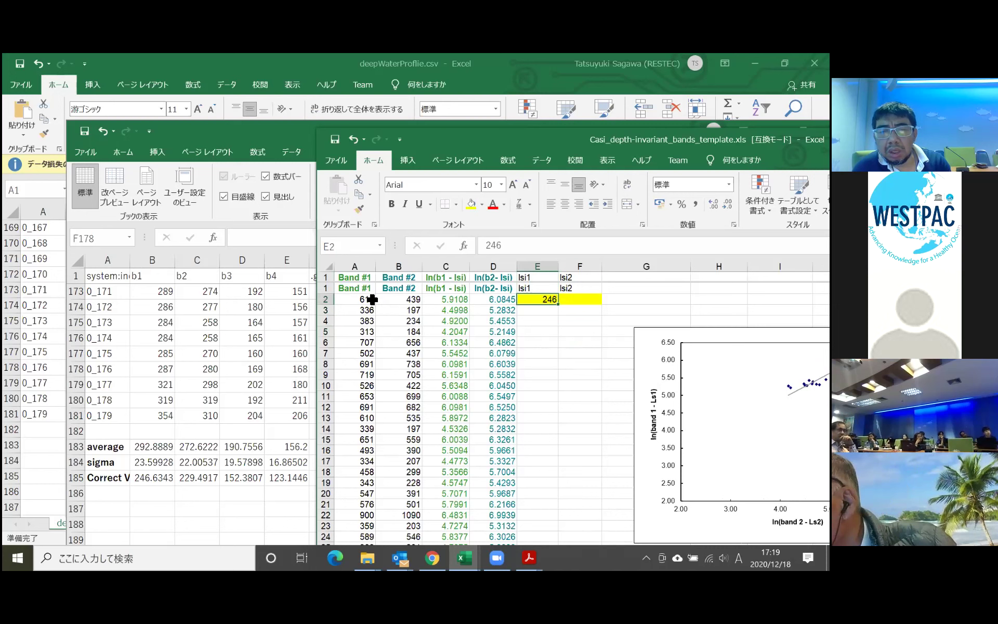
pyautogui.click(372, 300)
# Enter 229 as the lsi2 value in cell F2 of the b1_b2 sheet.
pyautogui.click(573, 311)
pyautogui.click(569, 299)
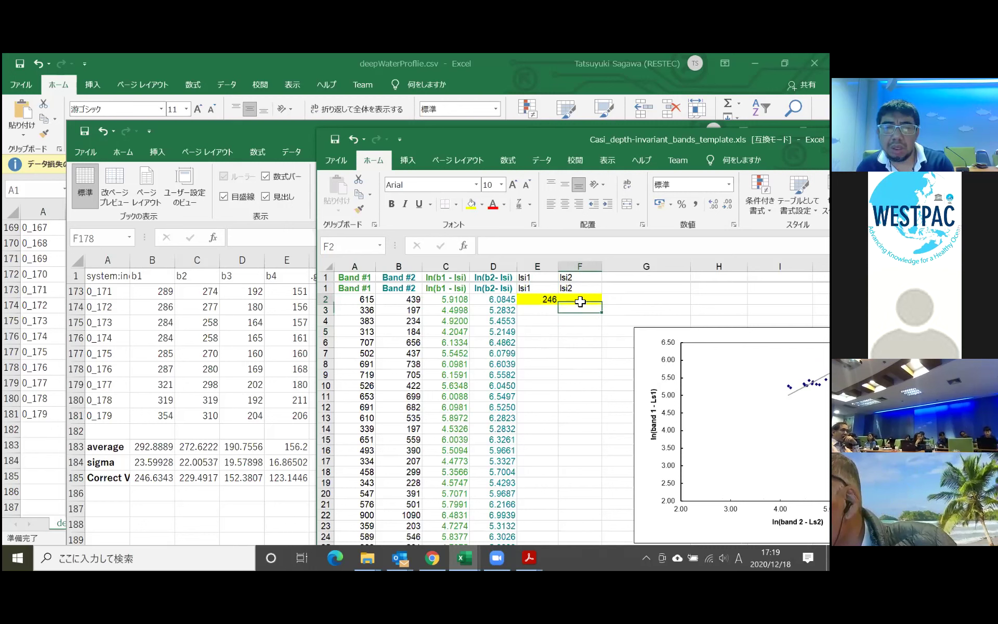
pyautogui.write('22')
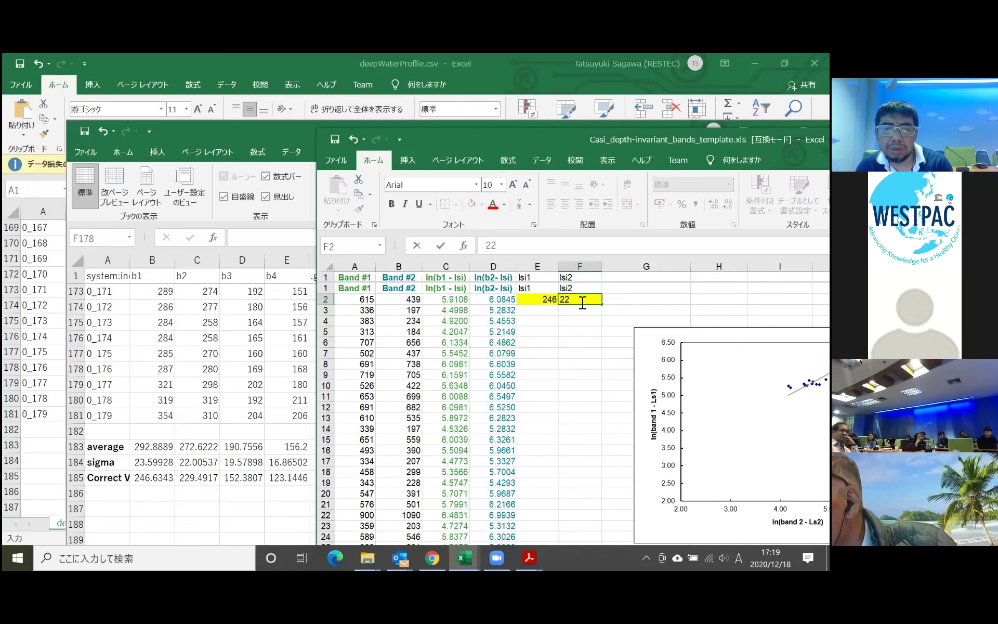
pyautogui.write('9')
pyautogui.click(592, 356)
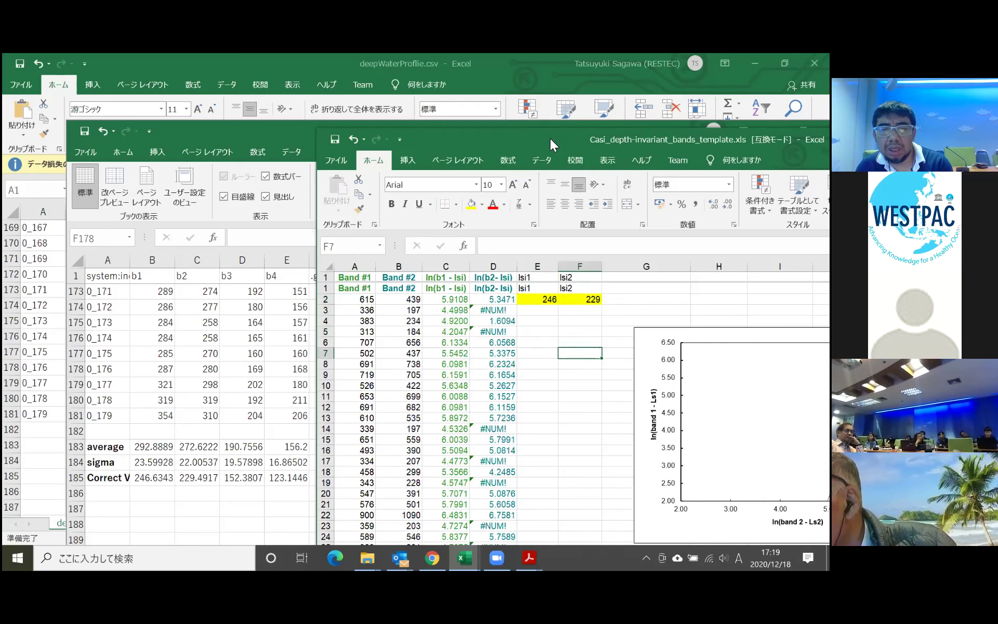
# Set the b1_b2 scatter chart's vertical axis bounds to a minimum of 1 and a maximum of 7.
pyautogui.moveTo(549, 138); pyautogui.dragTo(338, 60)
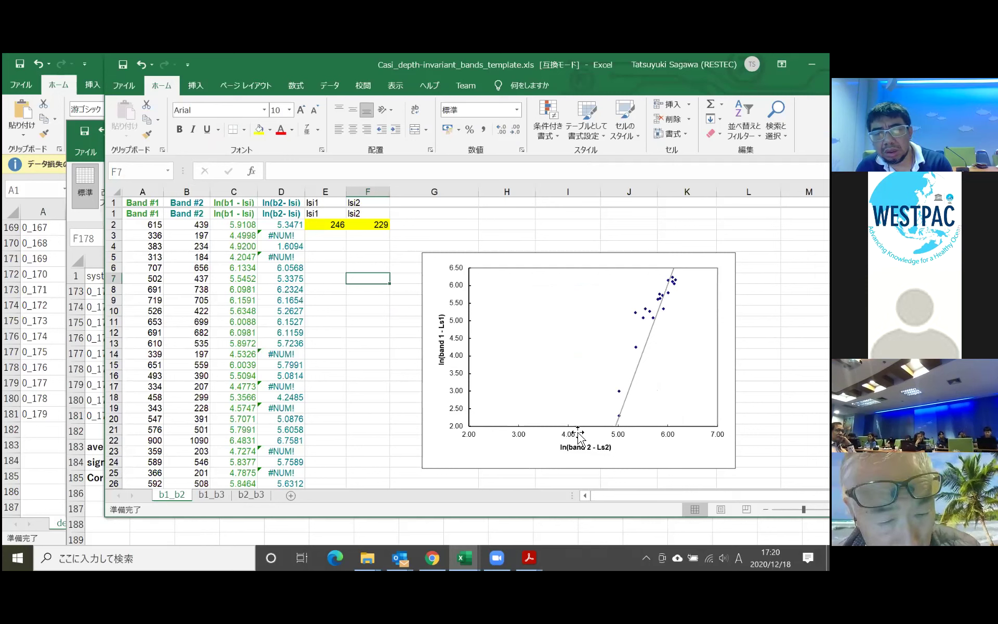
pyautogui.click(594, 435)
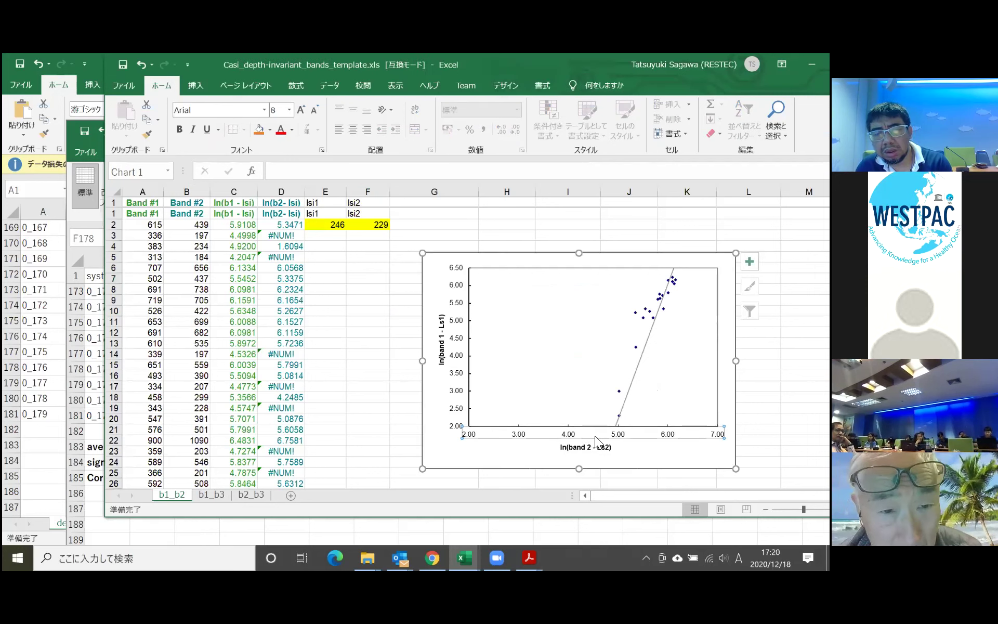
pyautogui.doubleClick(570, 438)
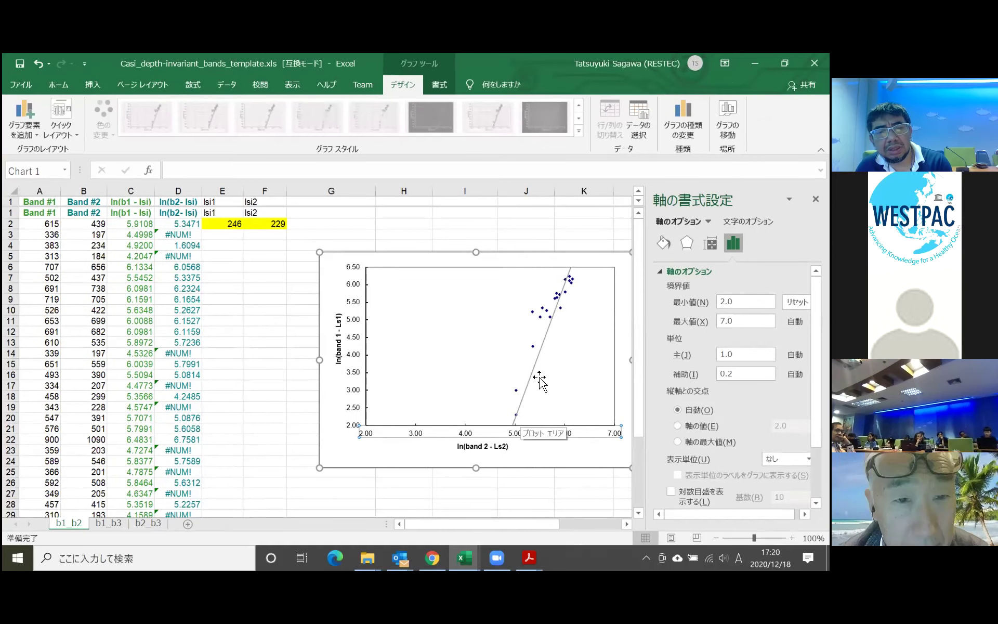
pyautogui.click(363, 356)
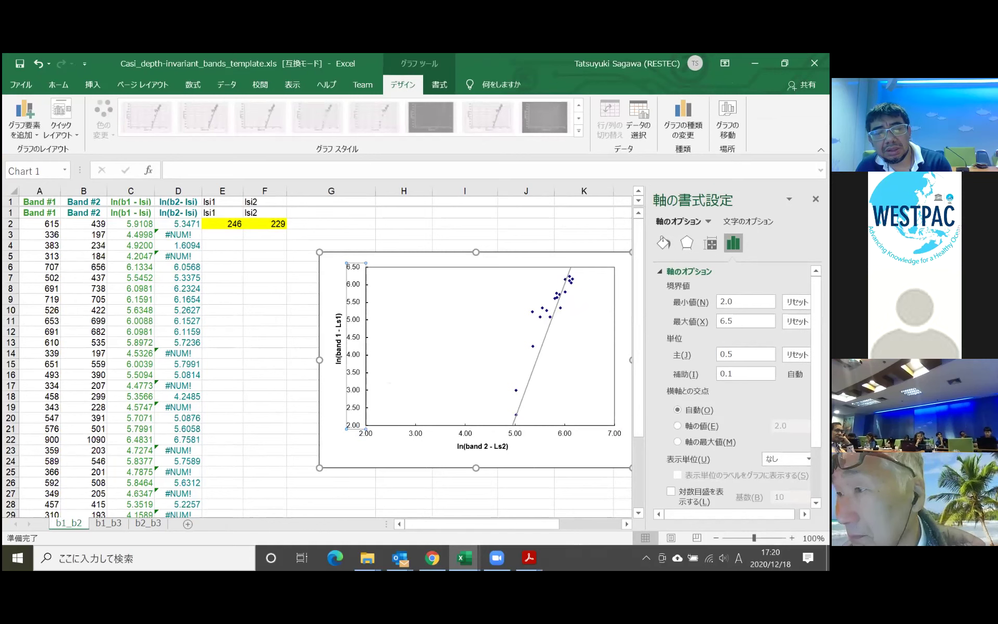
pyautogui.doubleClick(726, 301)
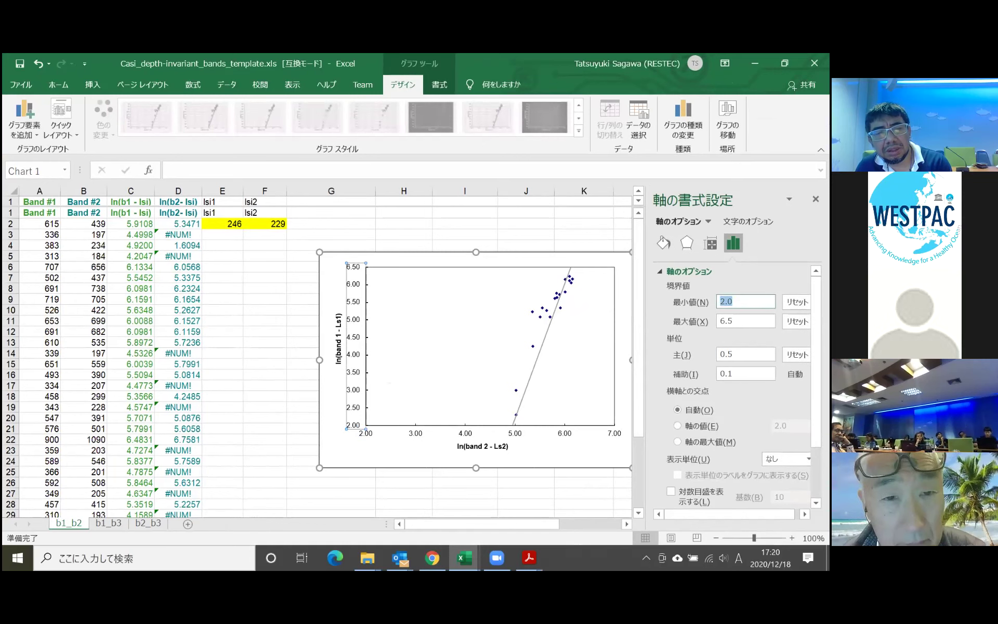
pyautogui.write('1')
pyautogui.press('Tab')
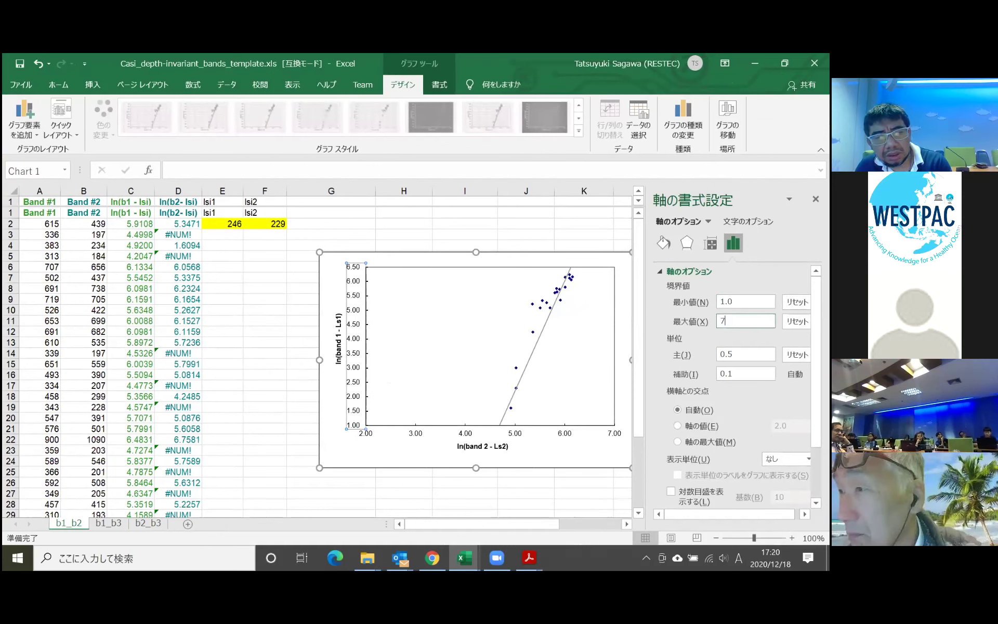
pyautogui.write('7')
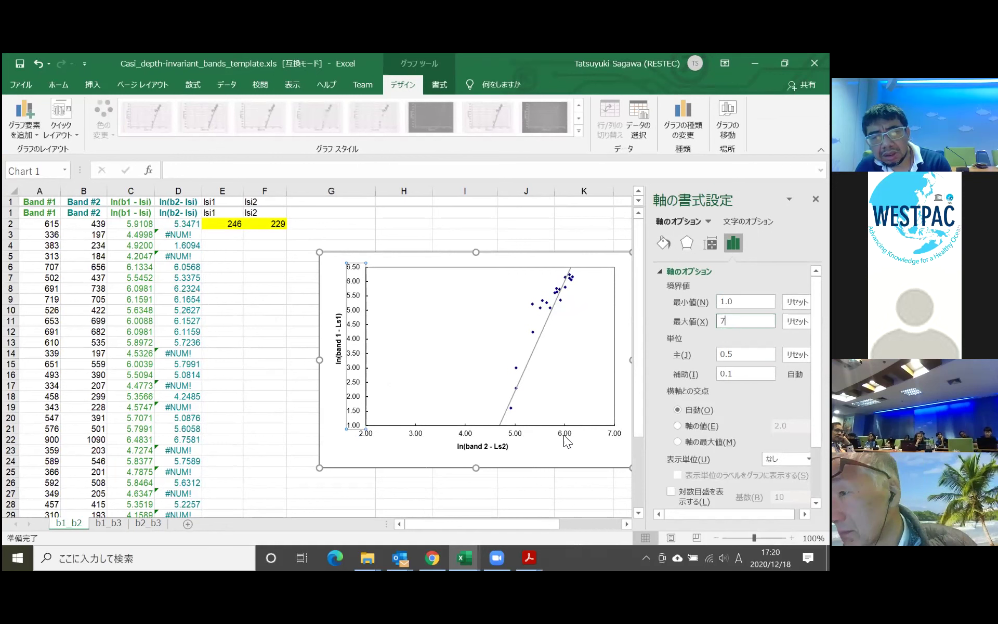
# Set the minimum bound of the scatter chart's horizontal axis to 4.
pyautogui.click(565, 435)
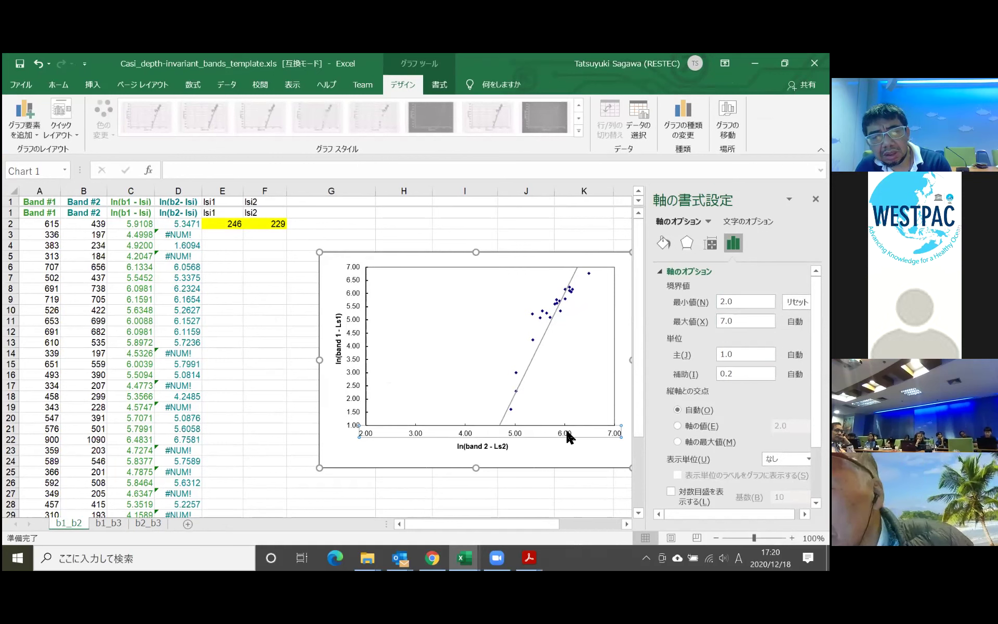
pyautogui.click(743, 302)
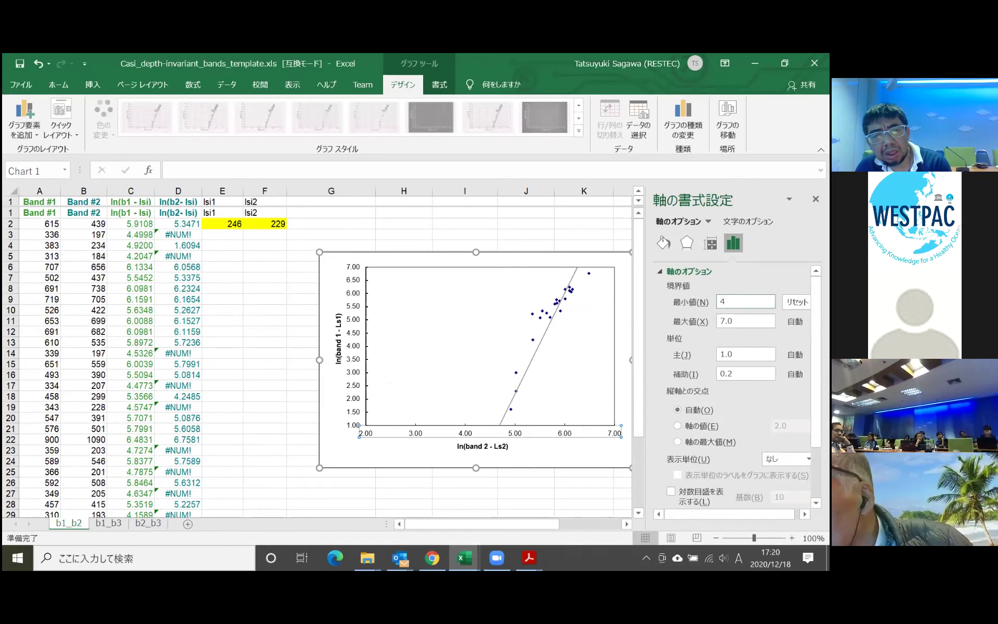
pyautogui.write('4')
pyautogui.press('Tab')
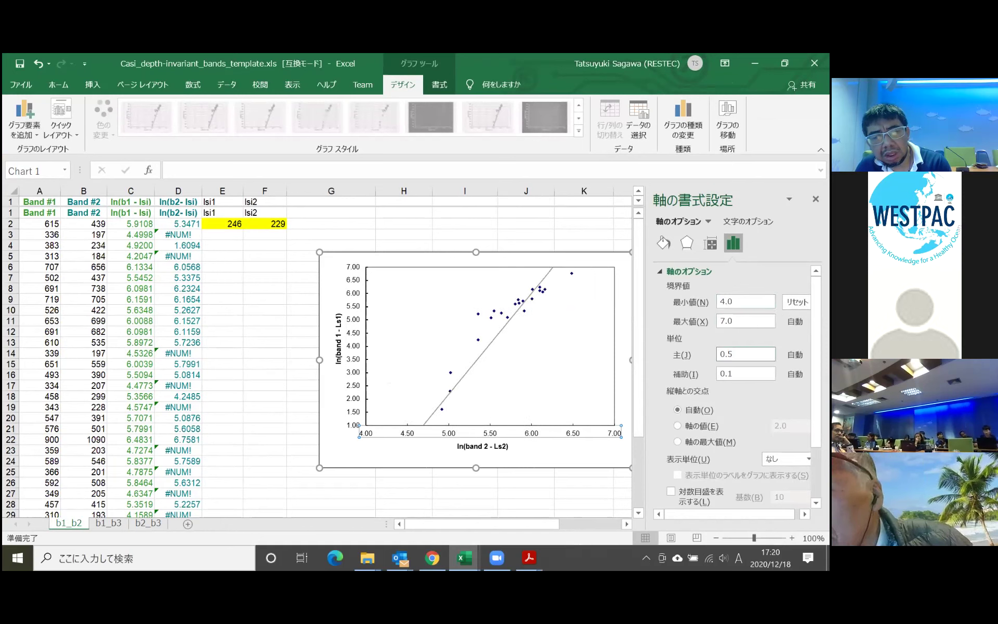
pyautogui.click(577, 236)
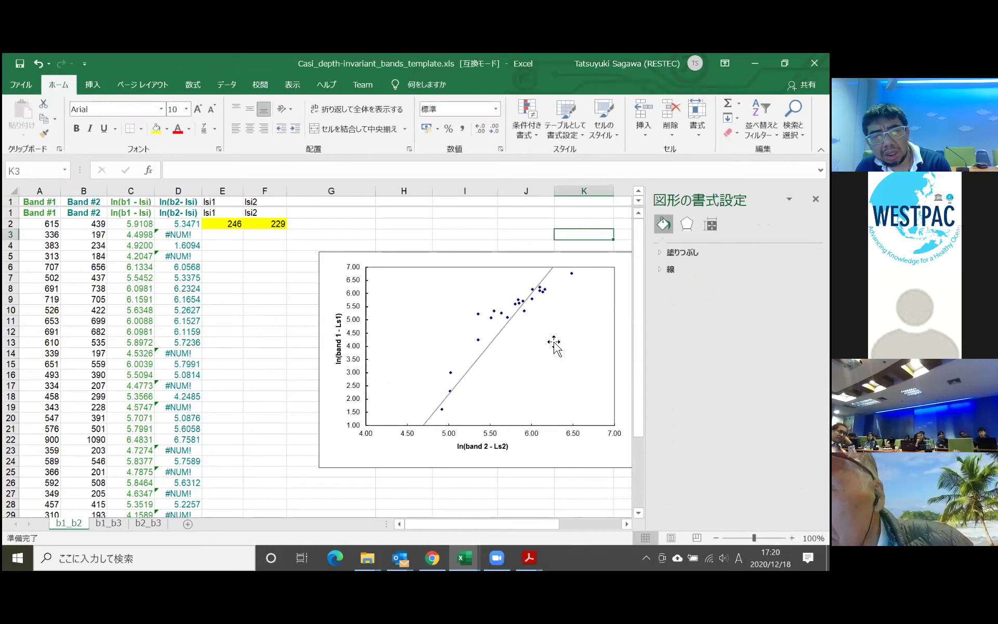
# Examine the Variance formula in C33 and the Covariance, a and k1/k2 ratio cells below the band data.
pyautogui.click(266, 350)
pyautogui.scroll(-4, 267, 345)
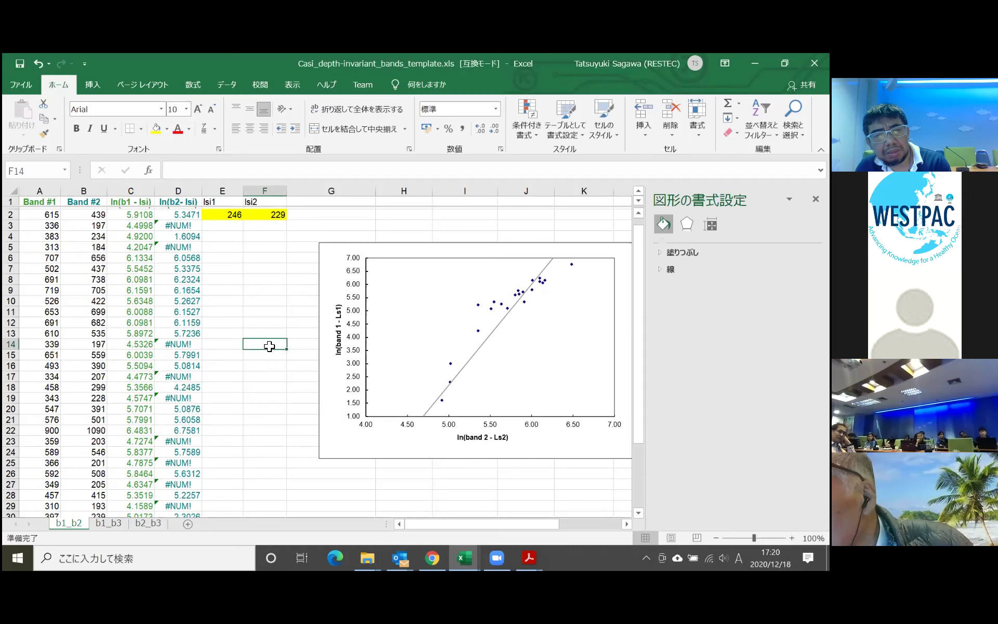
pyautogui.scroll(2, 280, 339)
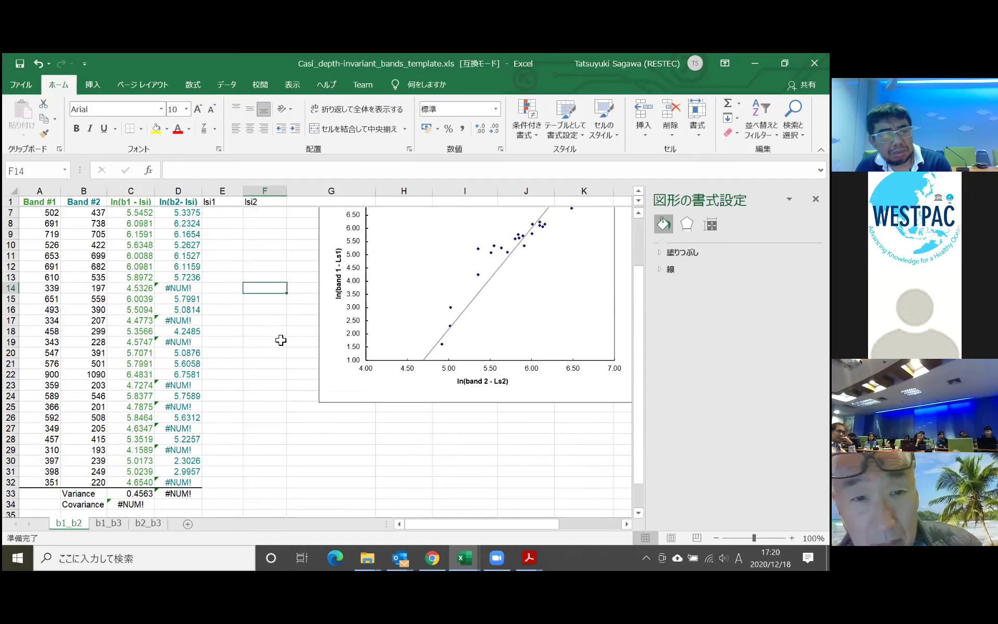
pyautogui.scroll(-3, 287, 343)
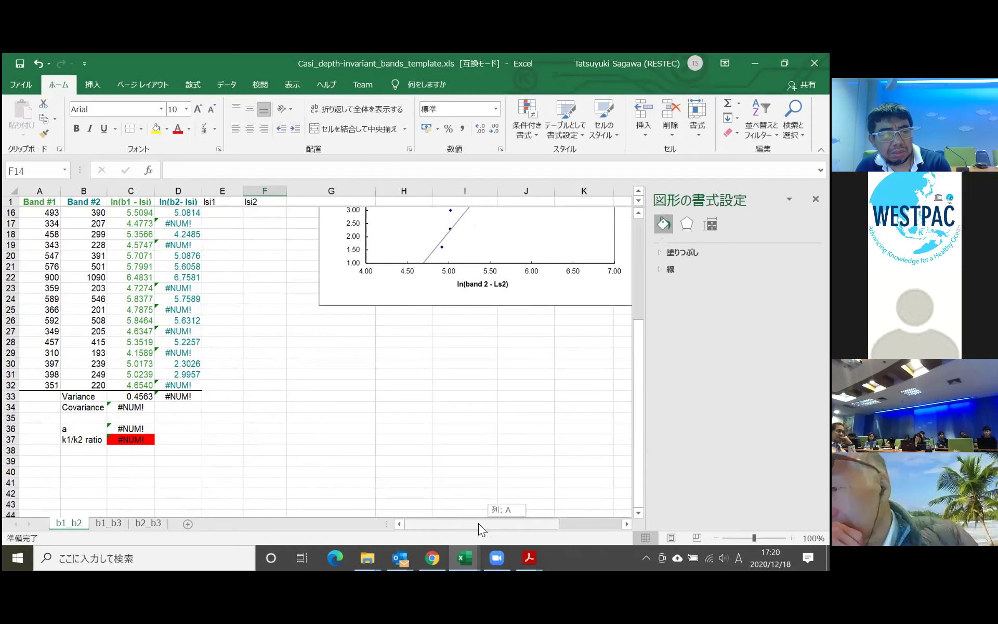
pyautogui.scroll(4, 140, 399)
pyautogui.scroll(-4, 142, 400)
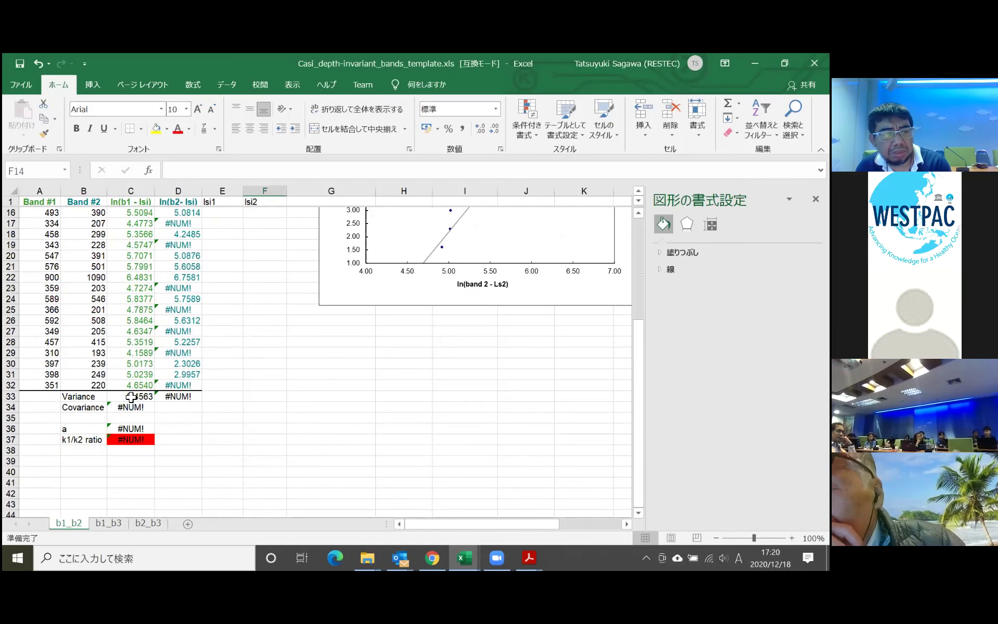
pyautogui.doubleClick(131, 396)
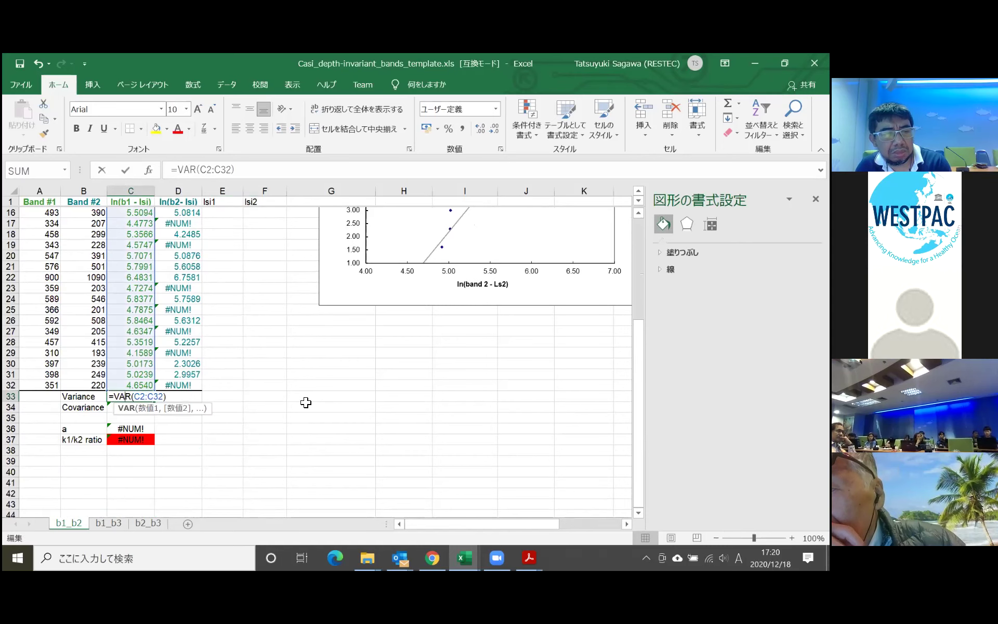
pyautogui.scroll(4, 306, 401)
pyautogui.scroll(-2, 249, 396)
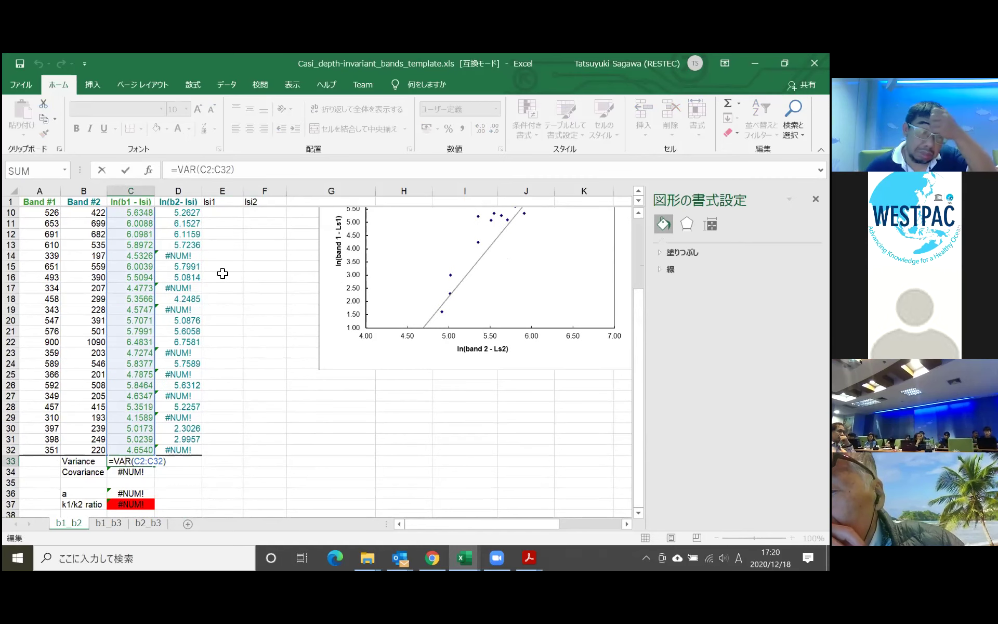
pyautogui.press('Return')
pyautogui.scroll(2, 237, 288)
pyautogui.scroll(-4, 238, 312)
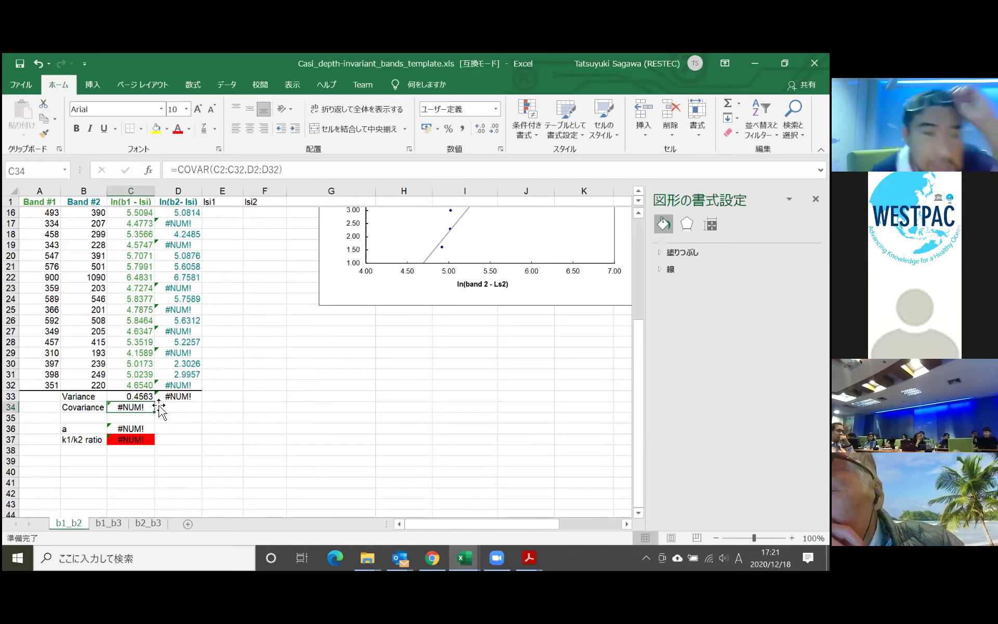
pyautogui.scroll(5, 205, 350)
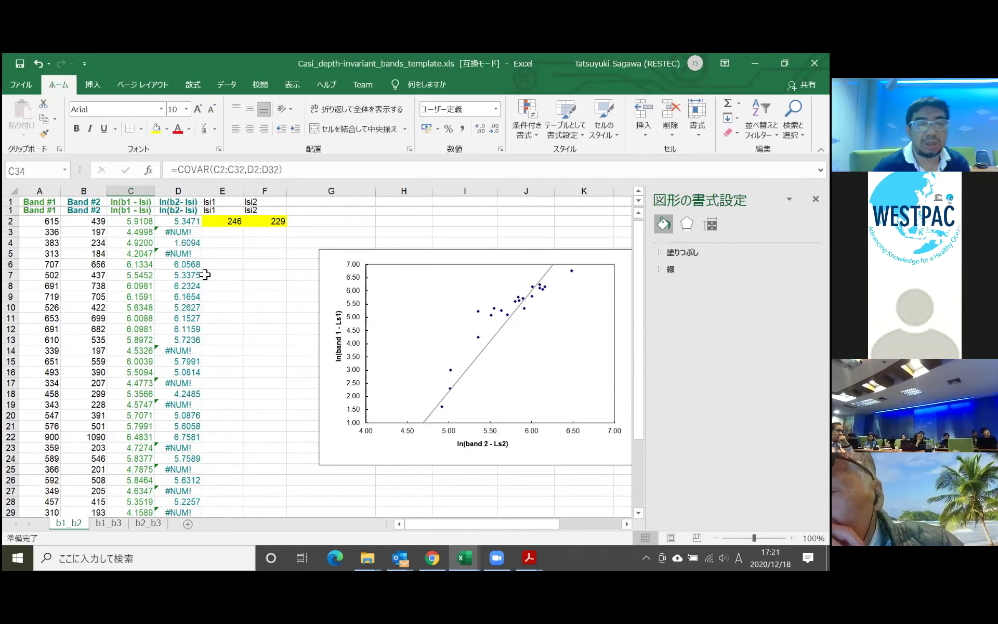
# Inspect the ln(b2 - lsi) formula in the #NUM! cell D3.
pyautogui.click(176, 235)
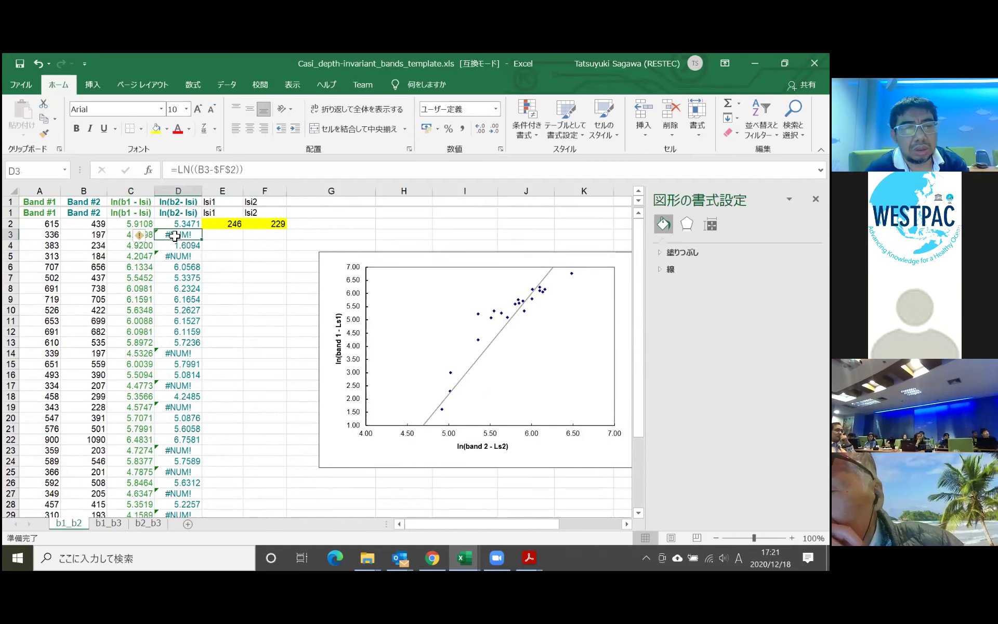
pyautogui.click(222, 256)
pyautogui.click(171, 235)
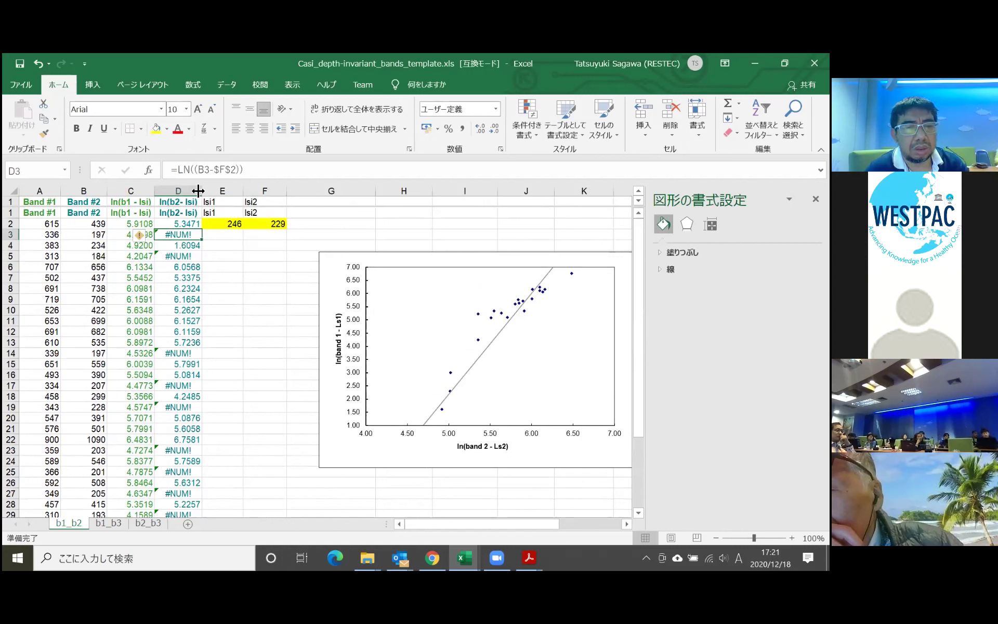
pyautogui.click(222, 257)
pyautogui.click(188, 235)
pyautogui.click(167, 244)
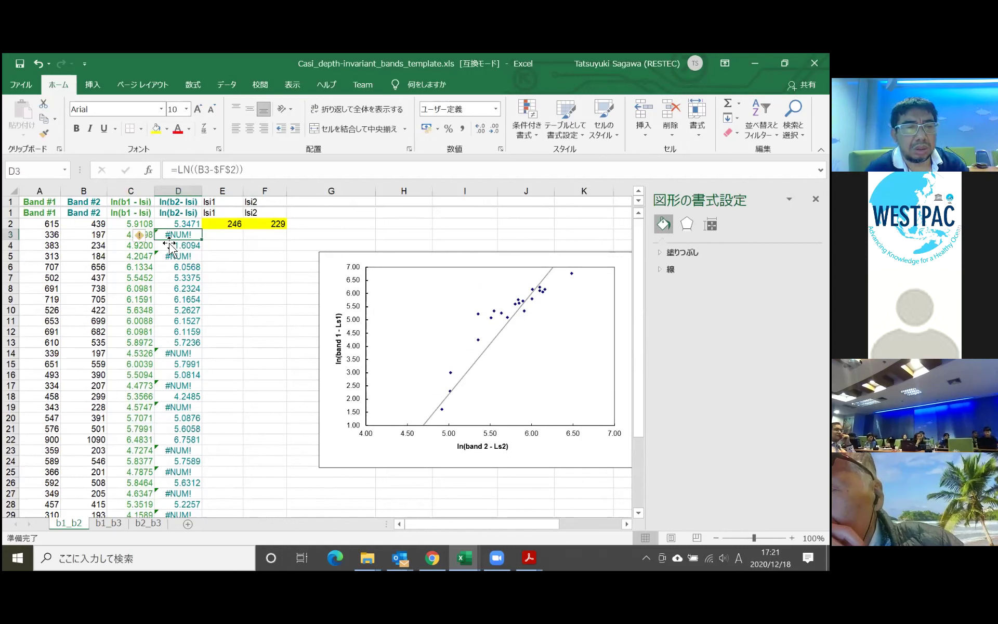
pyautogui.press('Right')
# Delete the two #NUM! rows whose Band #1 values are 336 and 313 from the b1_b2 sheet.
pyautogui.click(11, 234)
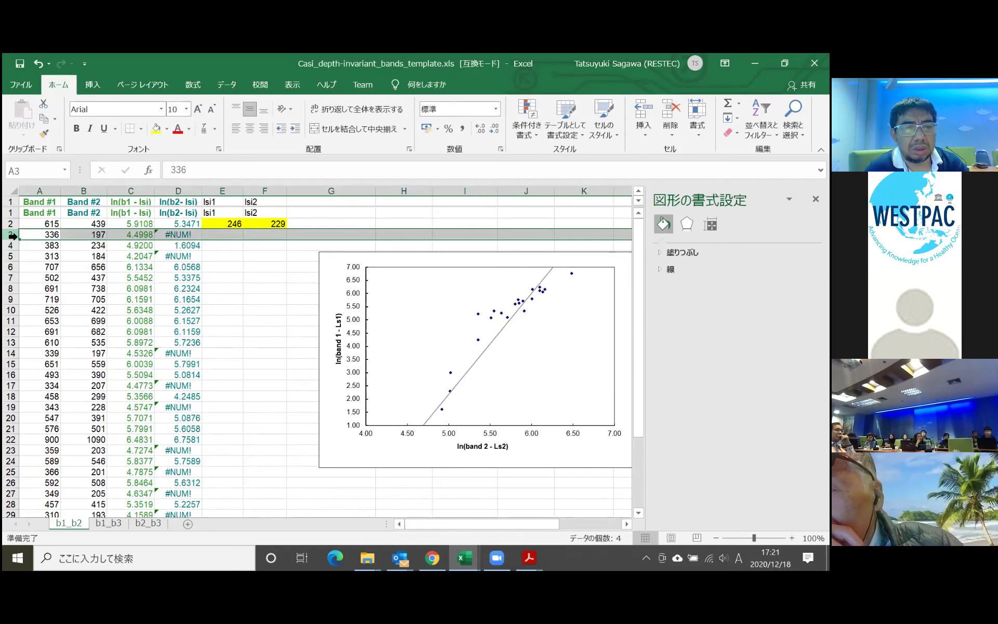
pyautogui.rightClick(11, 235)
pyautogui.click(45, 339)
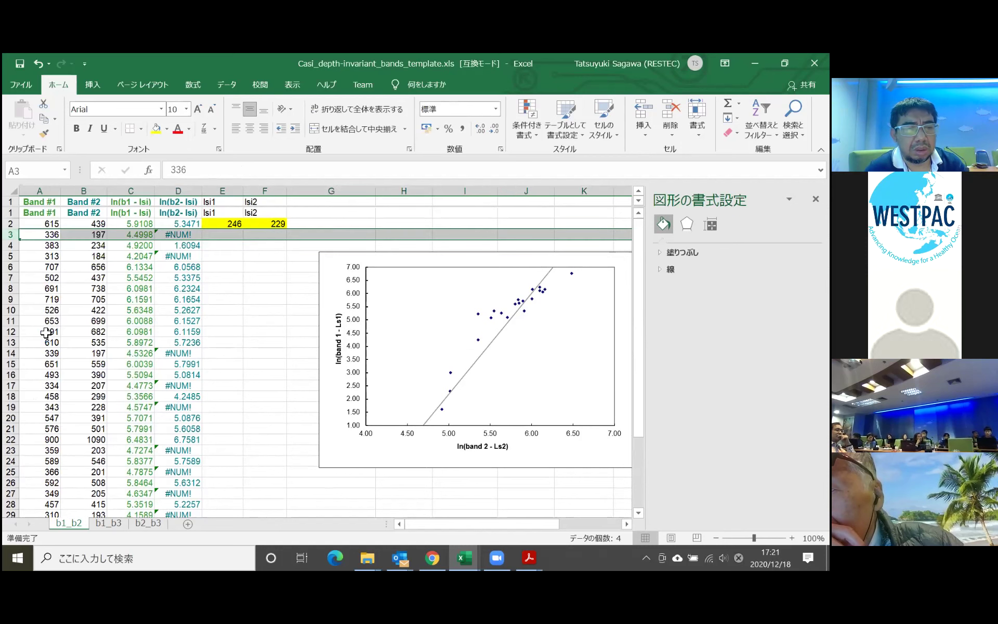
pyautogui.click(14, 245)
pyautogui.rightClick(10, 246)
pyautogui.click(45, 350)
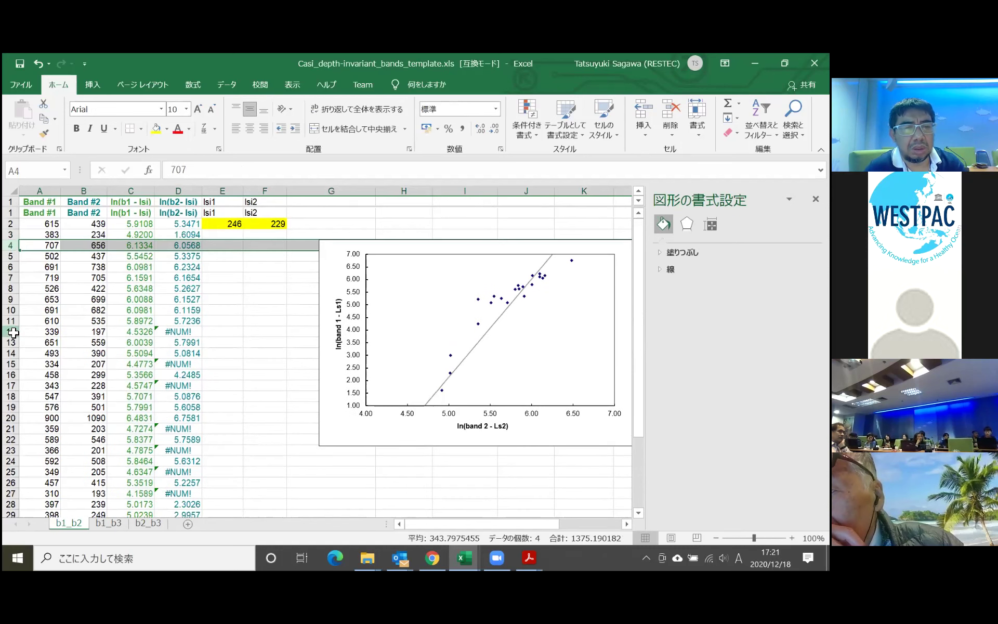
# Delete the #NUM! rows with Band #1 values 339 and 334, in rows 12 and 14.
pyautogui.click(13, 332)
pyautogui.rightClick(13, 332)
pyautogui.click(45, 435)
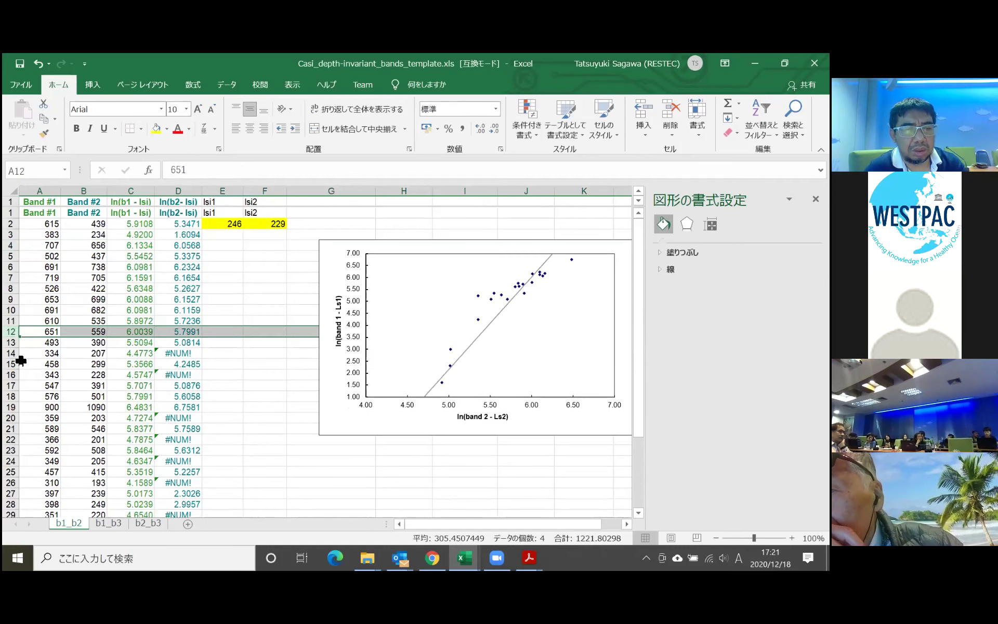
pyautogui.click(10, 353)
pyautogui.rightClick(11, 353)
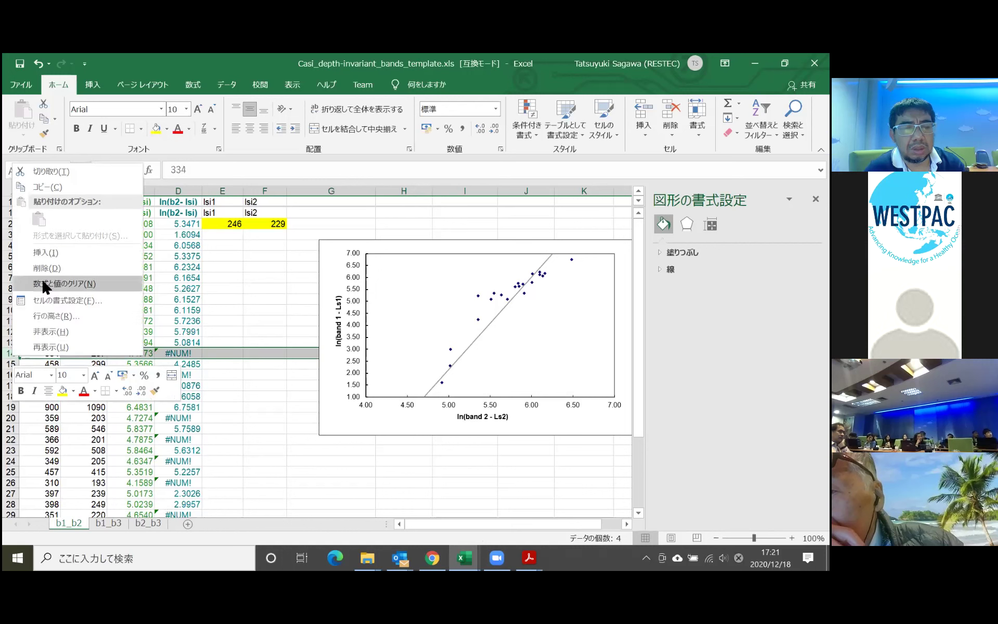
pyautogui.click(47, 268)
# Delete the #NUM! rows with Band #1 values 343 and 359, in rows 15 and 18.
pyautogui.click(11, 366)
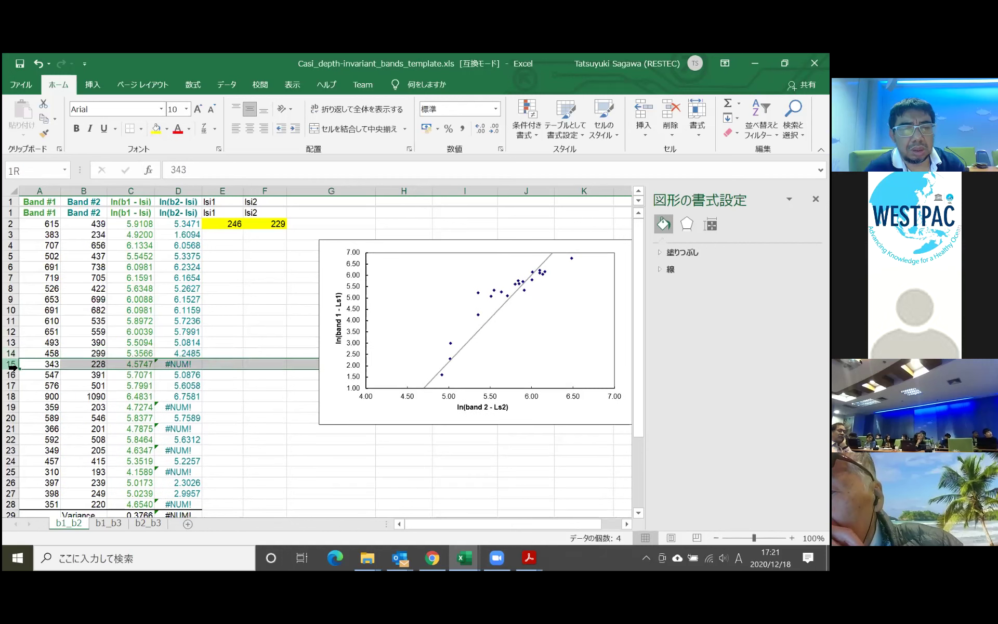
pyautogui.rightClick(11, 365)
pyautogui.click(46, 281)
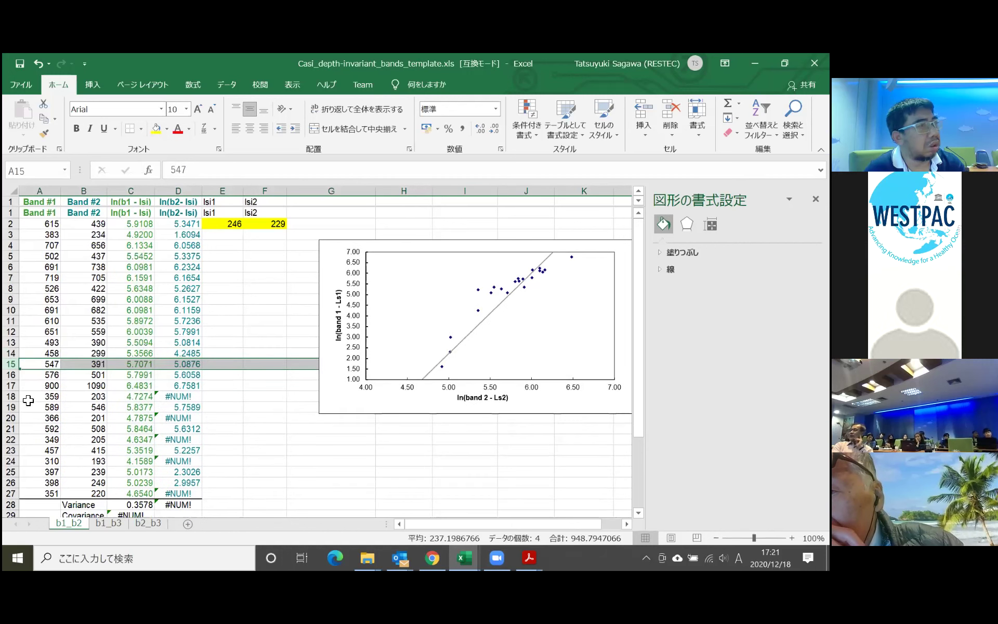
pyautogui.click(10, 396)
pyautogui.rightClick(11, 396)
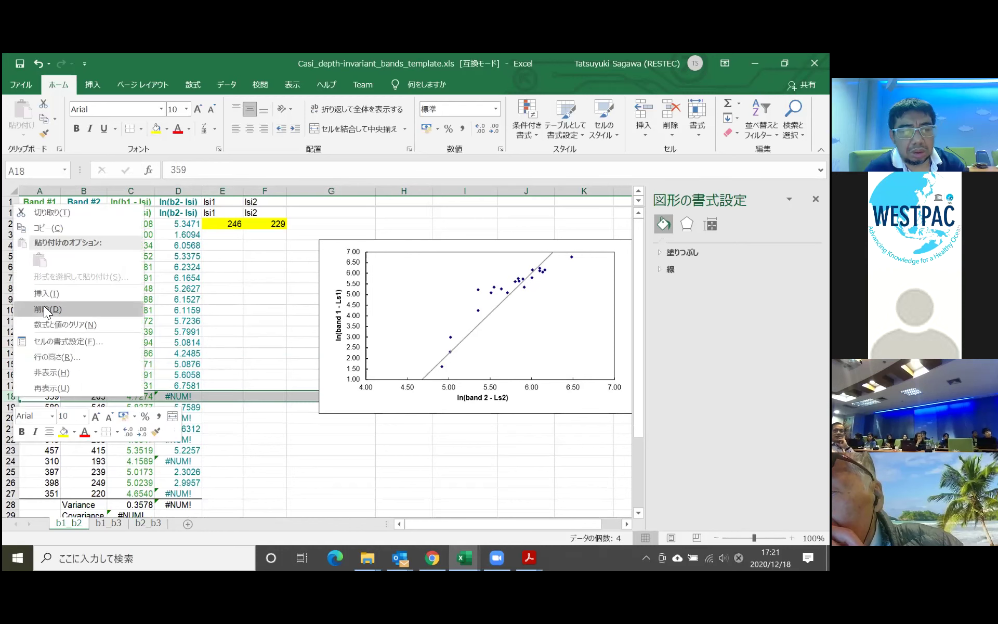
pyautogui.click(47, 310)
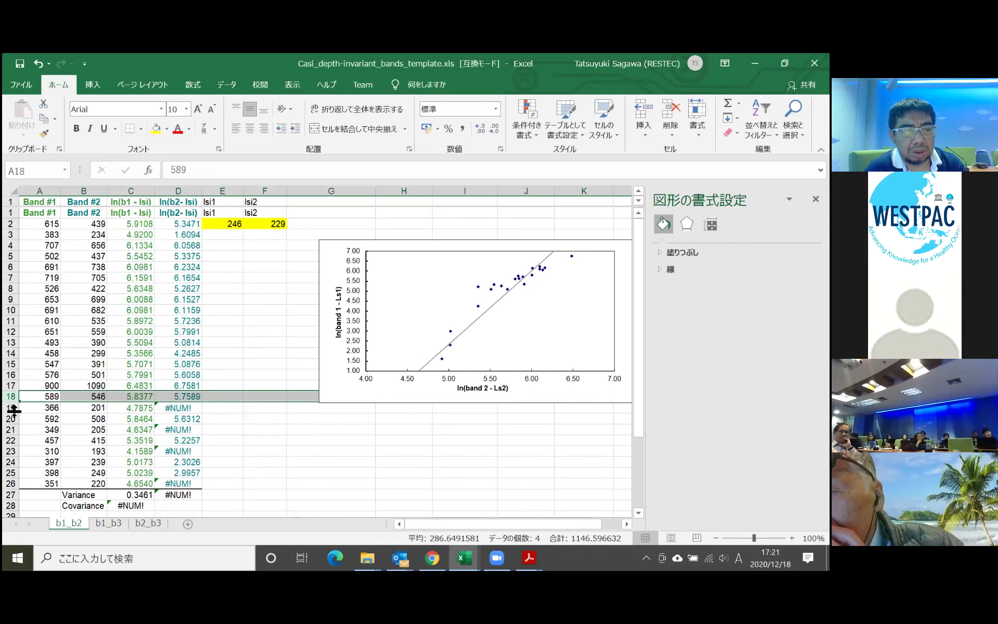
# Delete the #NUM! rows with Band #1 values 366 and 349, in rows 19 and 20.
pyautogui.rightClick(12, 407)
pyautogui.click(32, 323)
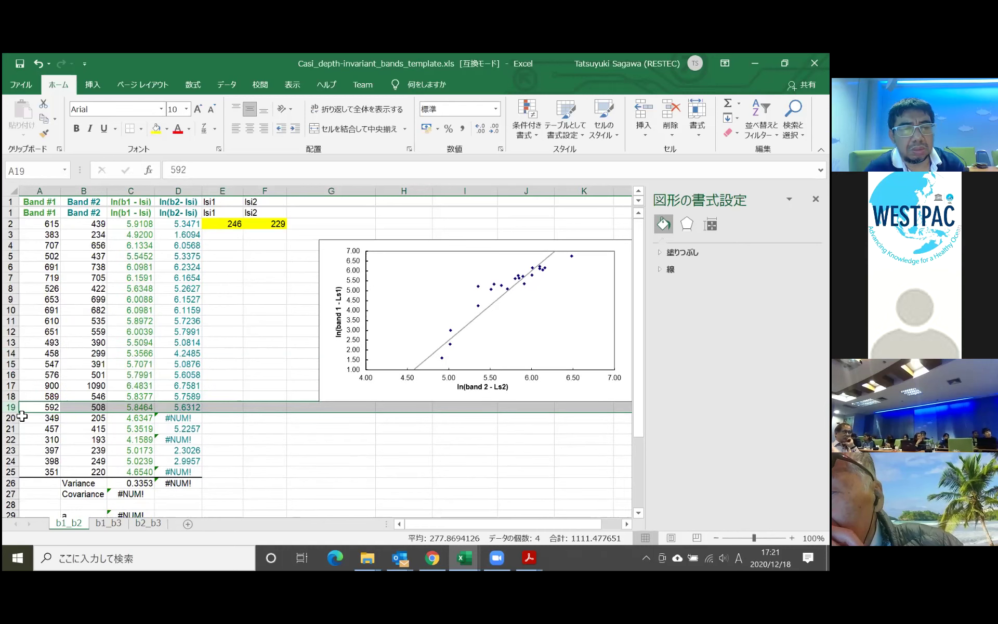
pyautogui.click(12, 418)
pyautogui.rightClick(12, 417)
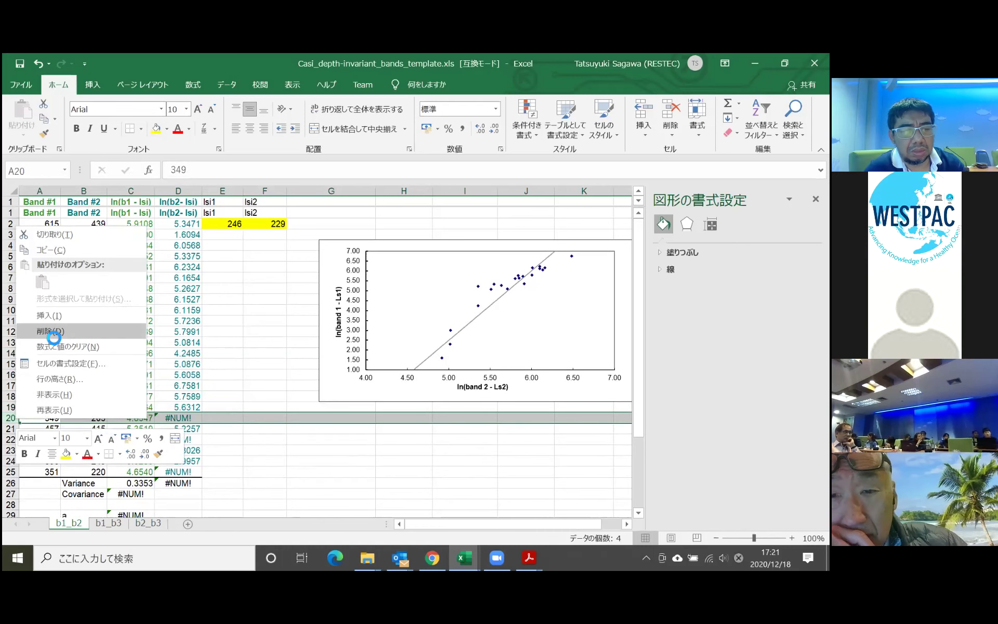
pyautogui.click(54, 332)
# Delete the #NUM! rows with Band #1 values 310 and 351, in rows 21 and 23.
pyautogui.click(11, 428)
pyautogui.rightClick(11, 429)
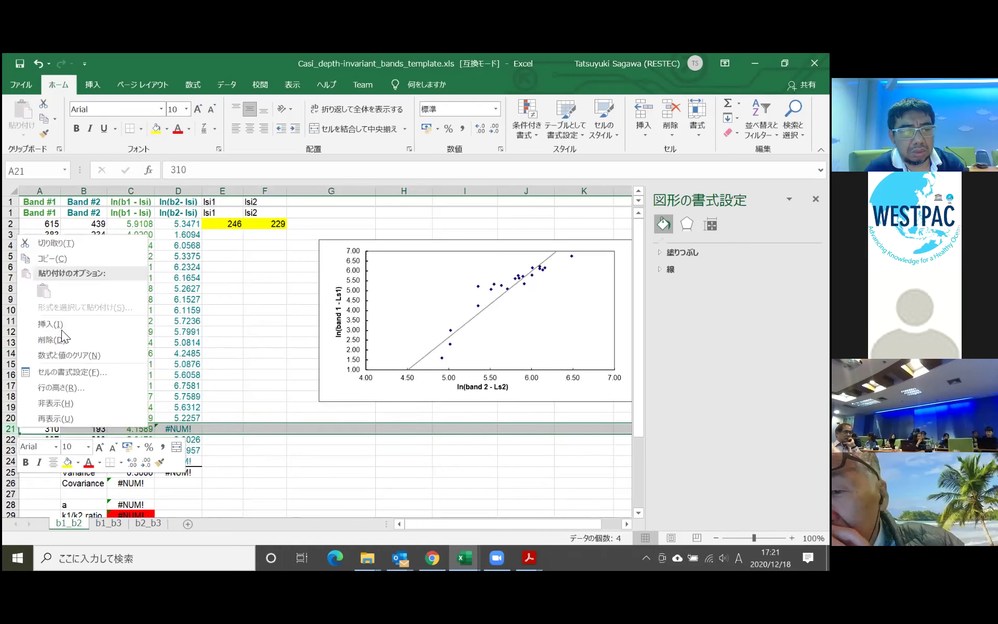
pyautogui.click(62, 339)
pyautogui.click(11, 450)
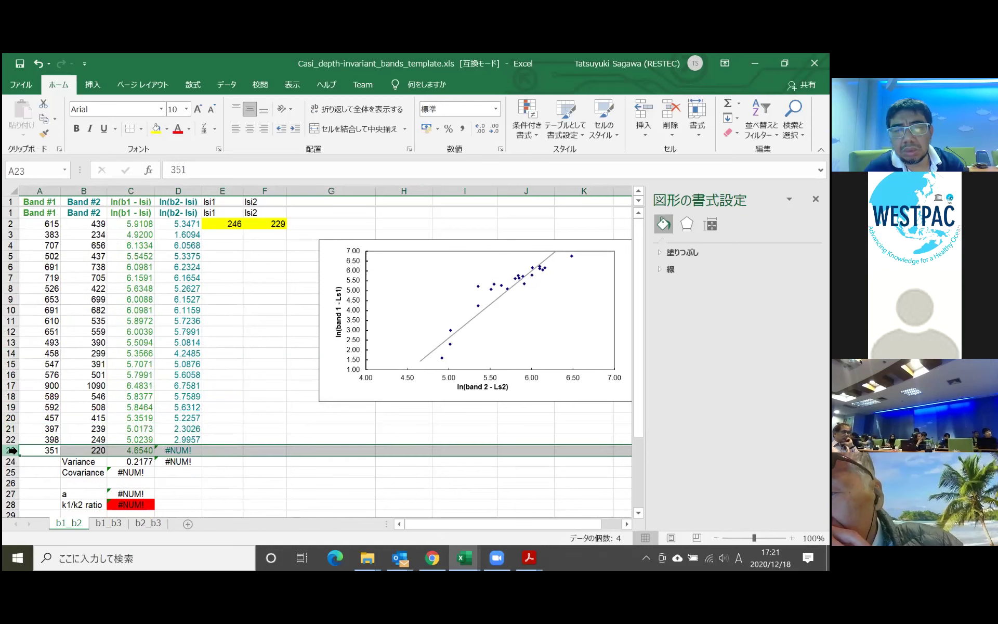
pyautogui.rightClick(12, 450)
pyautogui.click(57, 360)
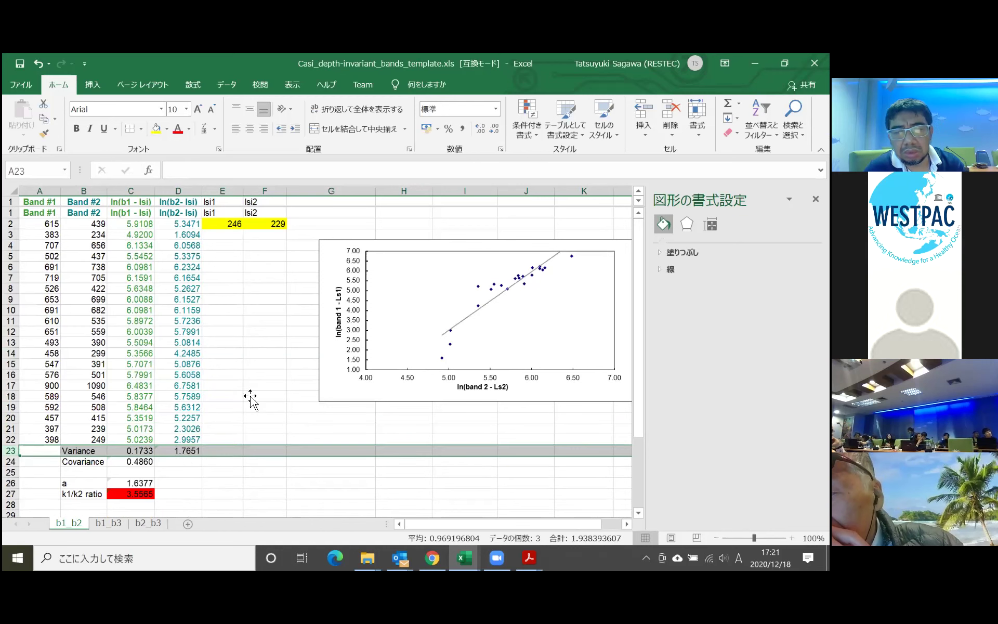
# Check the formulas in the Variance and Covariance cells below the b1_b2 data.
pyautogui.scroll(-1, 234, 452)
pyautogui.click(204, 459)
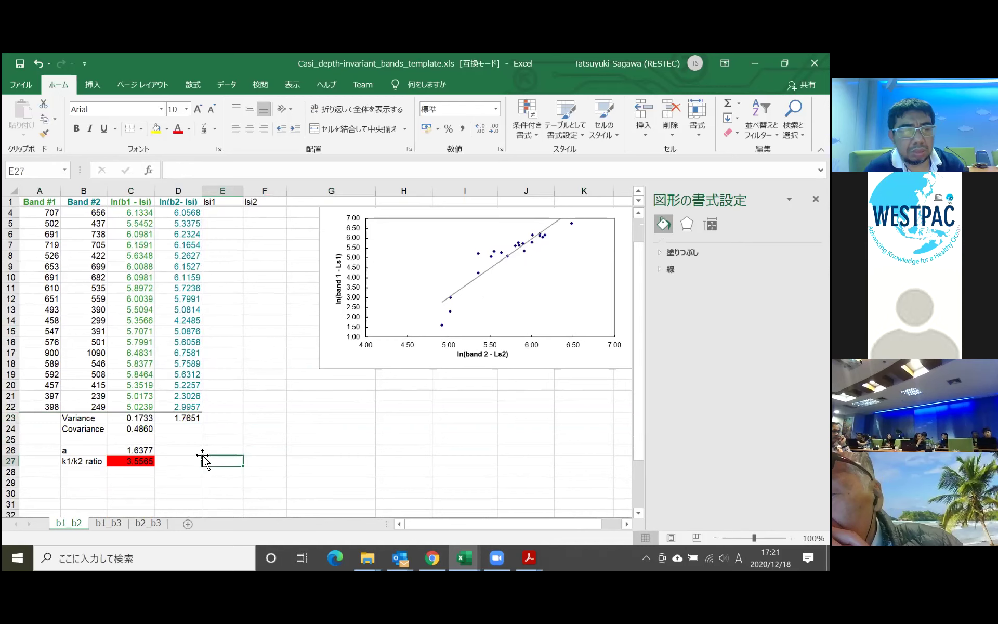
pyautogui.click(182, 418)
pyautogui.click(140, 418)
pyautogui.click(179, 418)
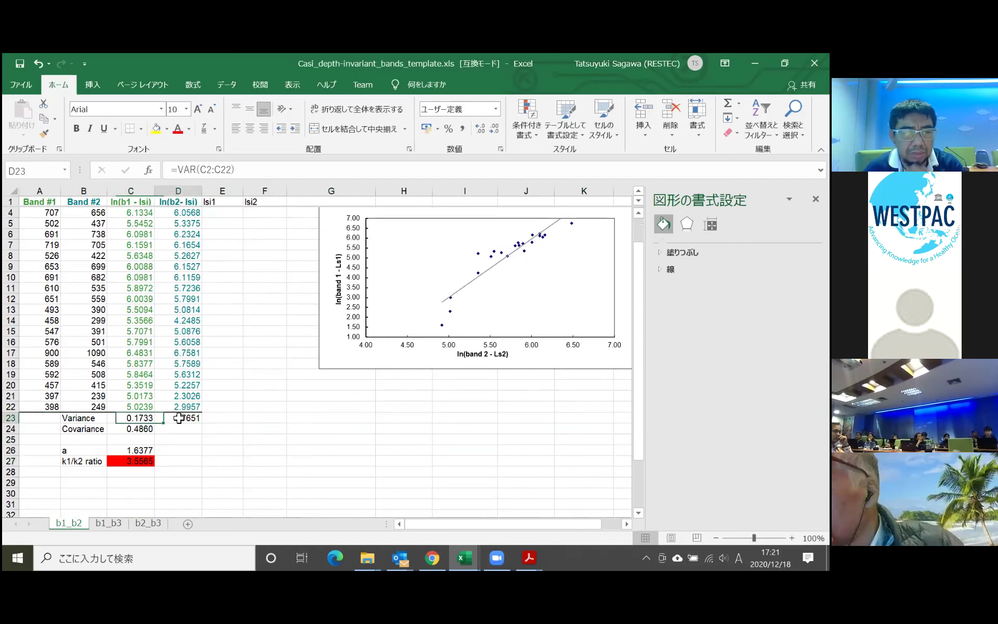
pyautogui.click(147, 419)
pyautogui.click(179, 416)
pyautogui.click(144, 427)
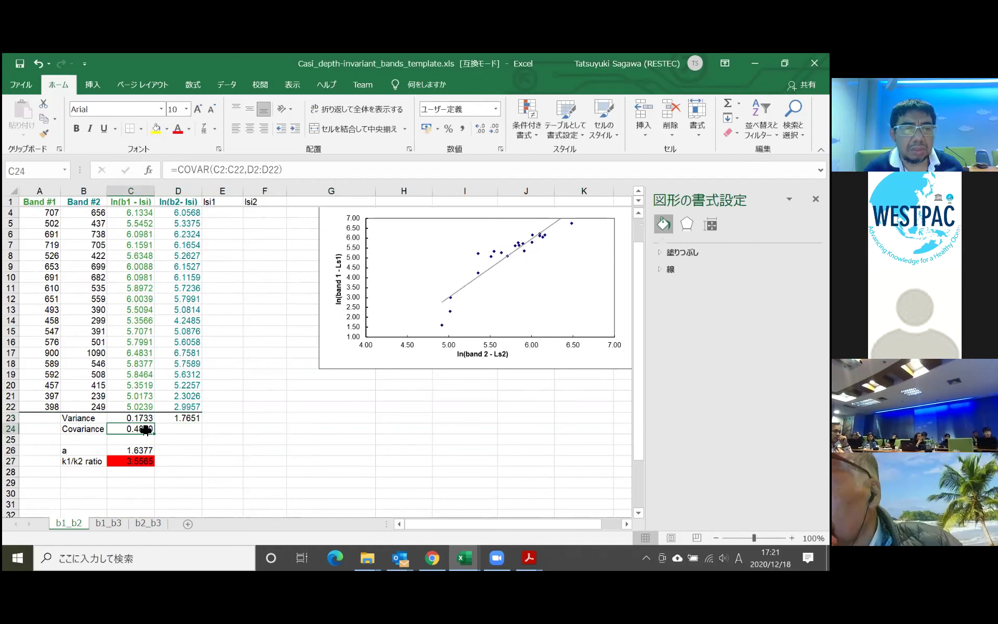
# Examine the formulas behind a and the k1/k2 ratio on the b1_b2 sheet, leaving them unedited.
pyautogui.click(145, 450)
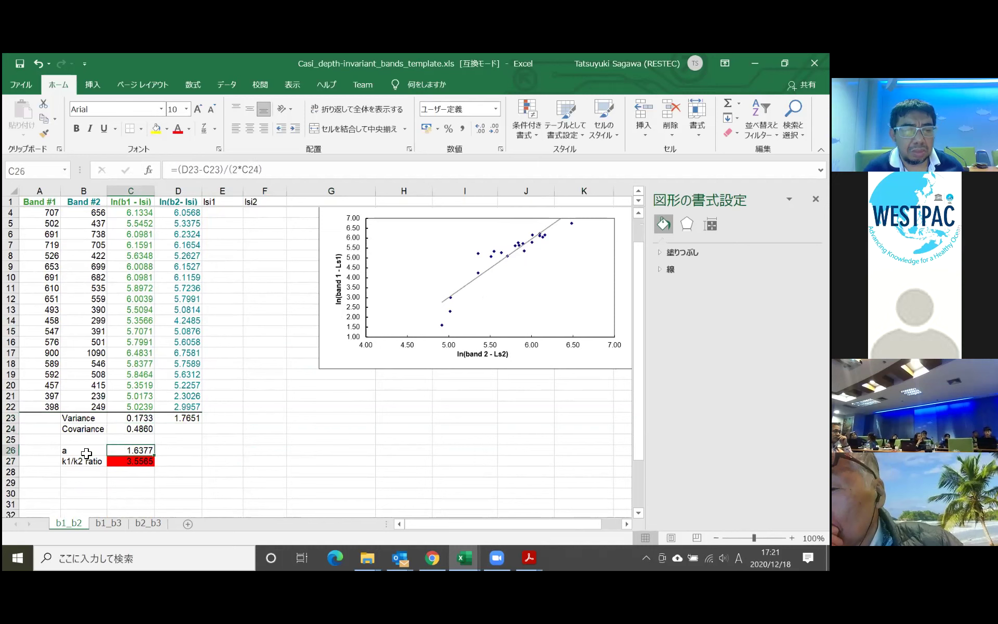
pyautogui.doubleClick(145, 450)
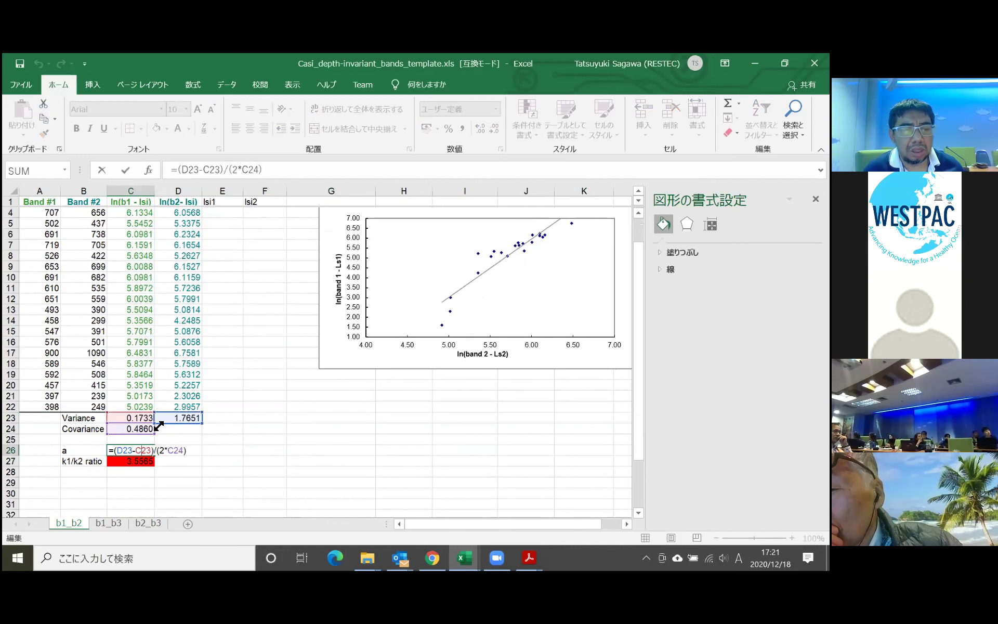
pyautogui.press('Return')
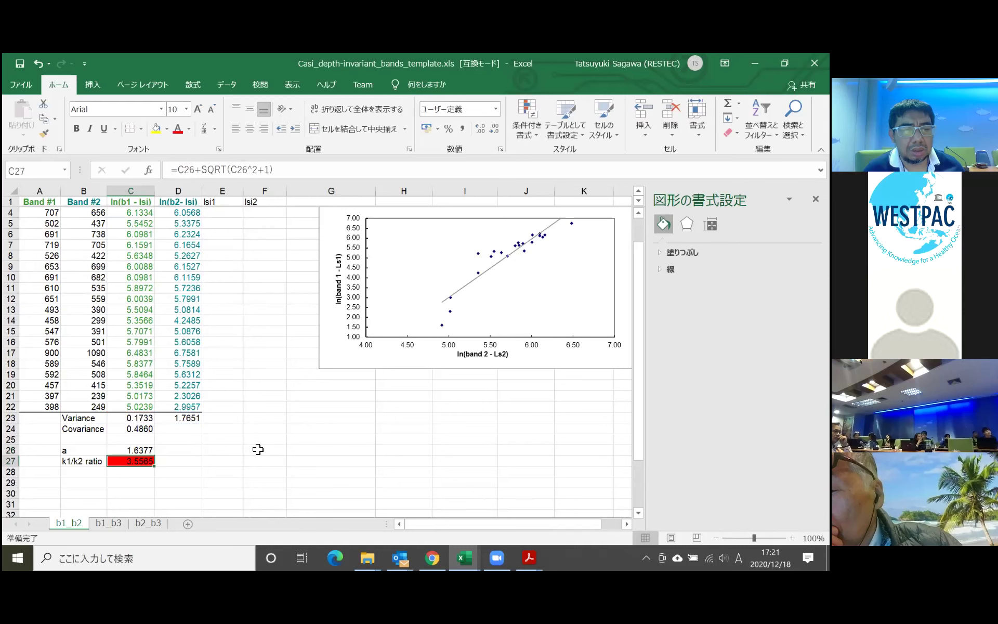
pyautogui.doubleClick(137, 461)
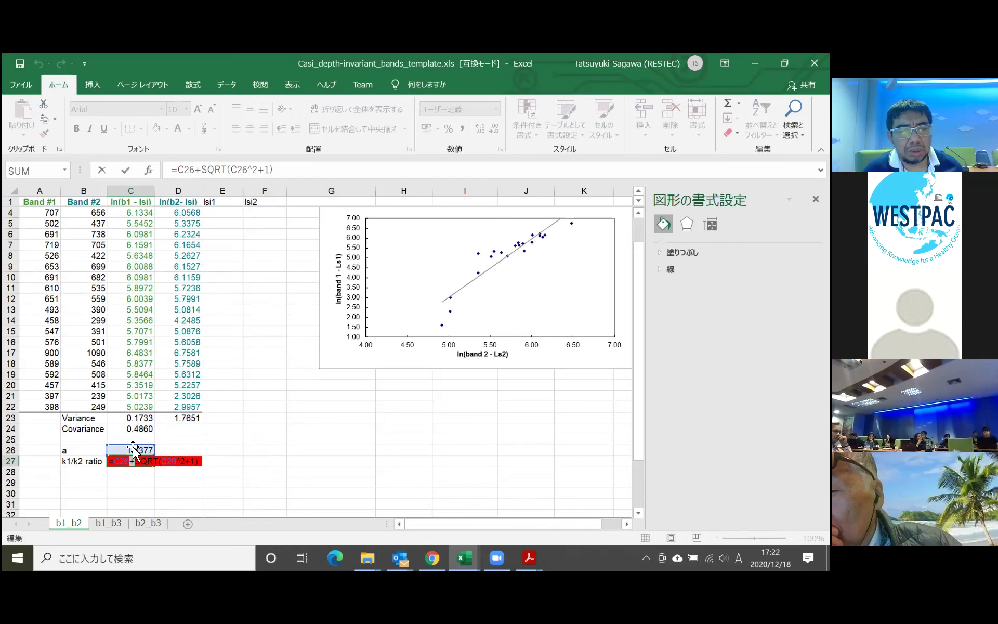
pyautogui.click(335, 447)
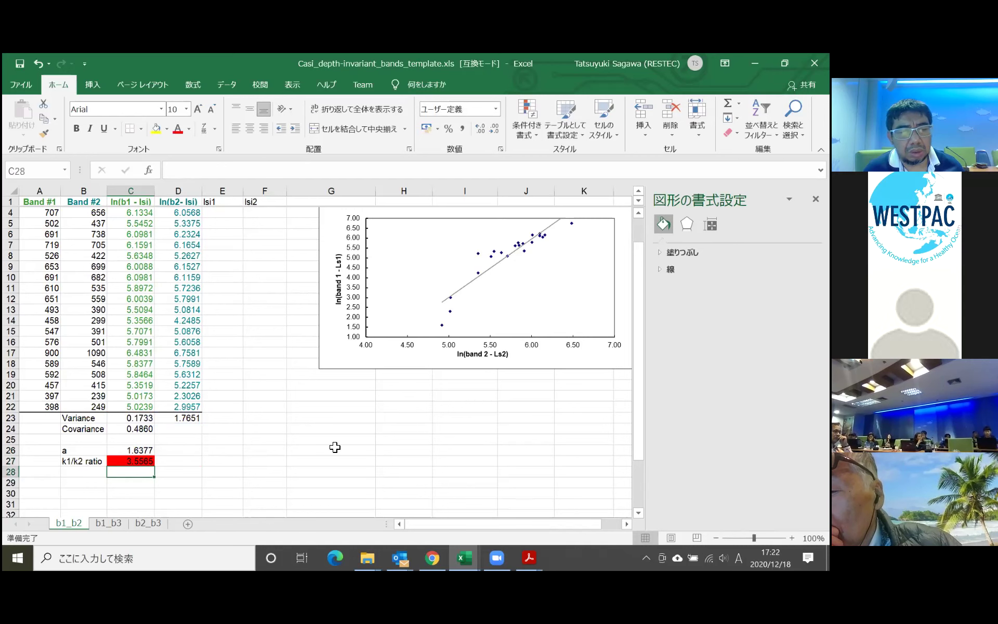
pyautogui.scroll(1, 289, 479)
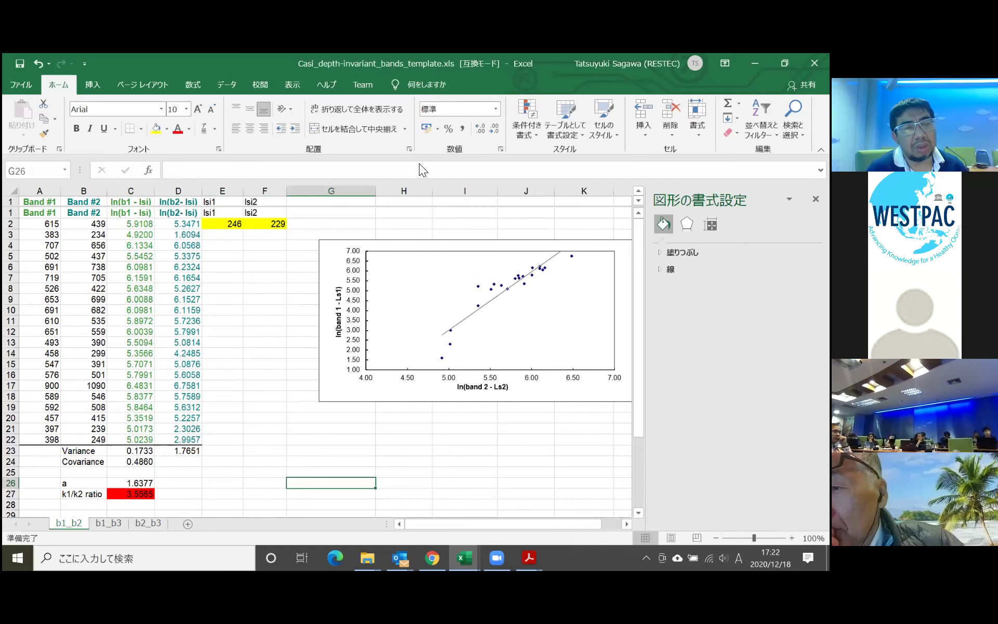
# Look over the template's b1_b3 and b2_b3 sheets.
pyautogui.click(266, 257)
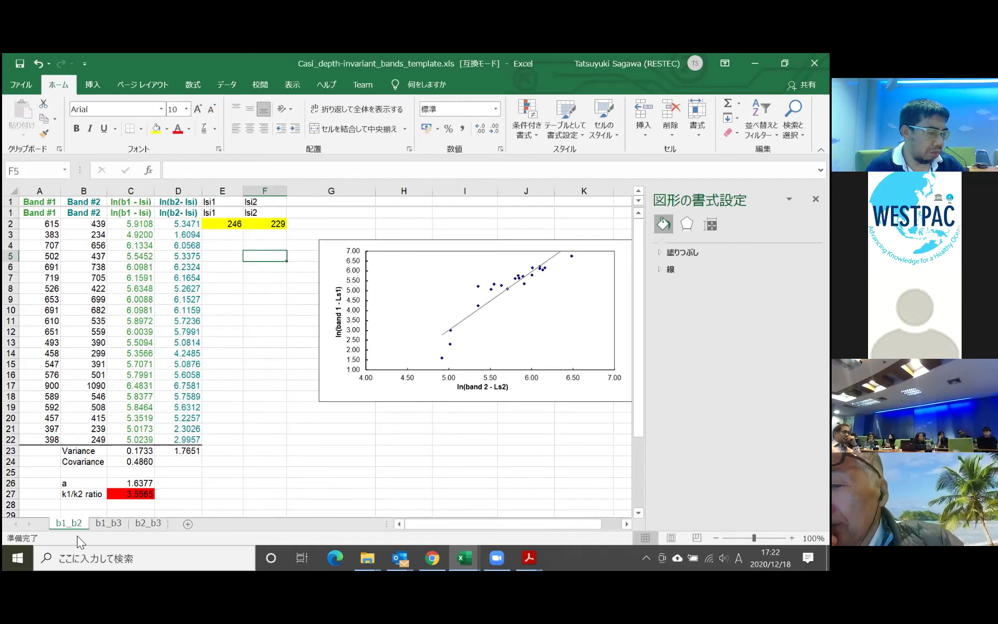
pyautogui.click(105, 523)
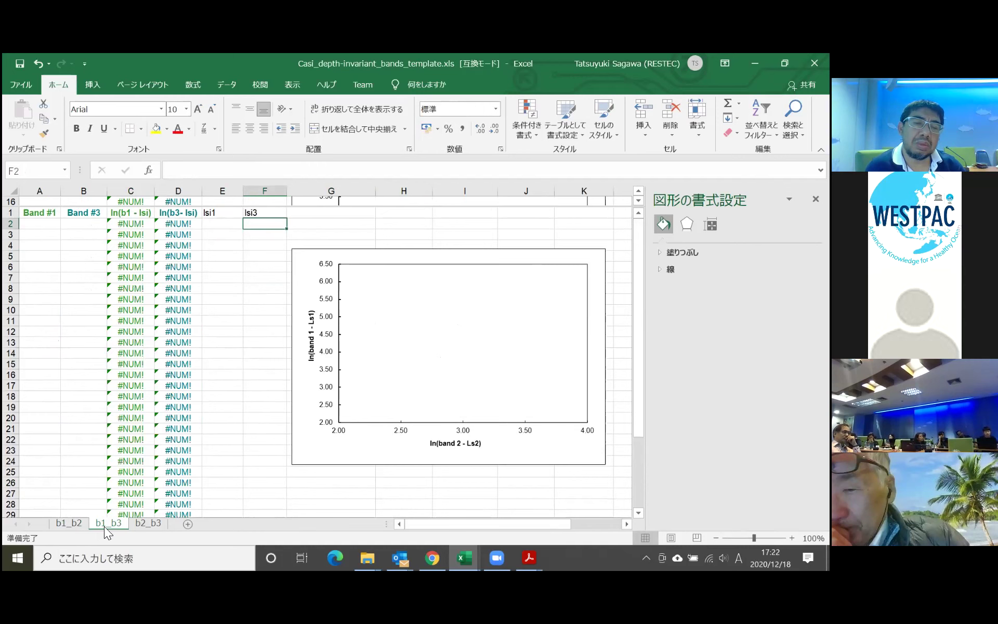
pyautogui.click(155, 526)
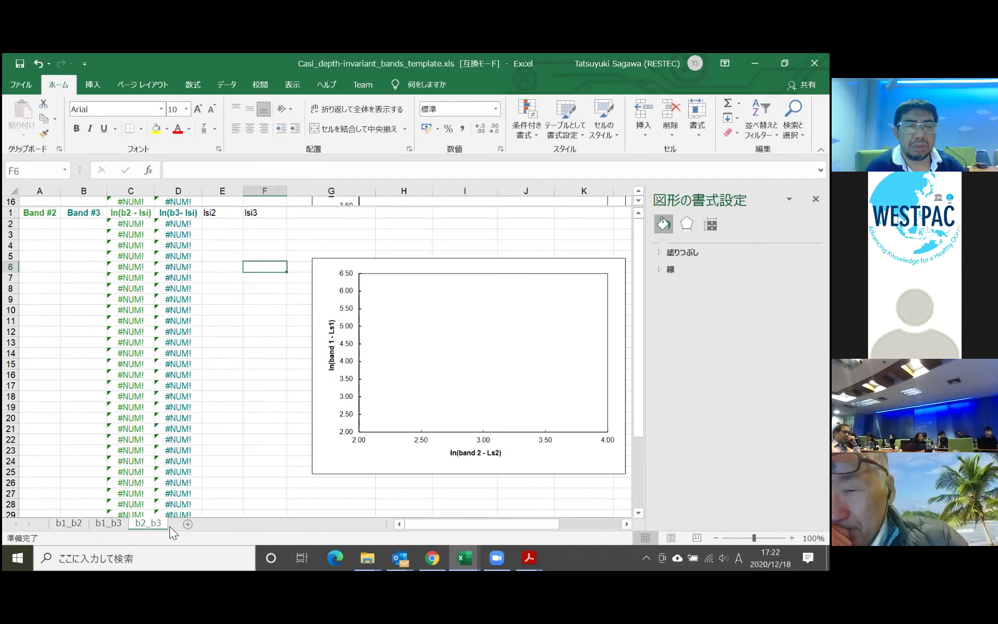
pyautogui.click(255, 484)
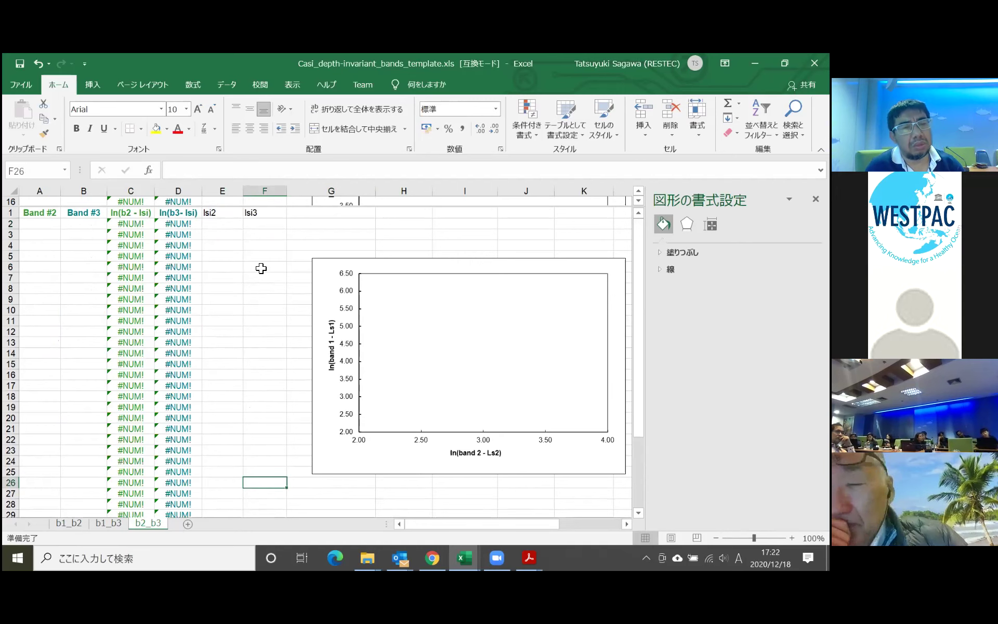
pyautogui.click(501, 235)
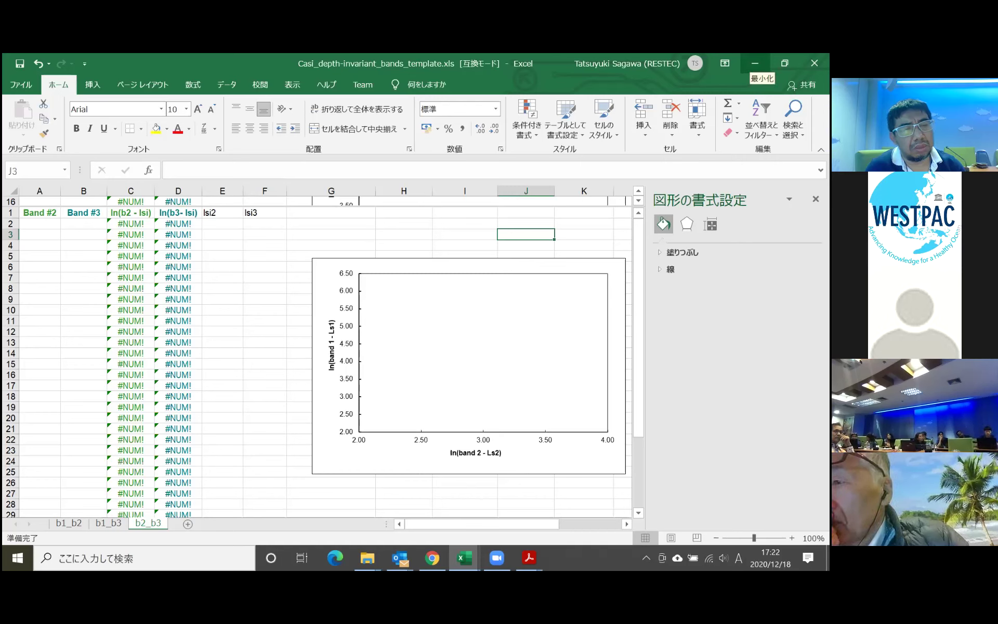
# Minimize the template workbook and open Casi_depth-invariant_bands_Shimoda.xls from the sample folder in WESTPAC_TR.
pyautogui.click(754, 63)
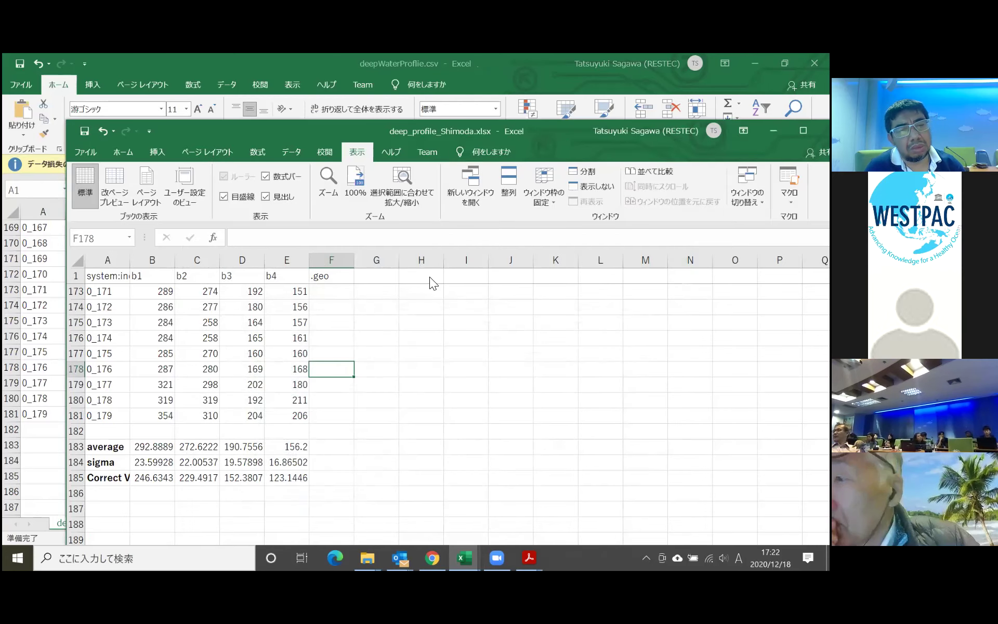
pyautogui.click(368, 557)
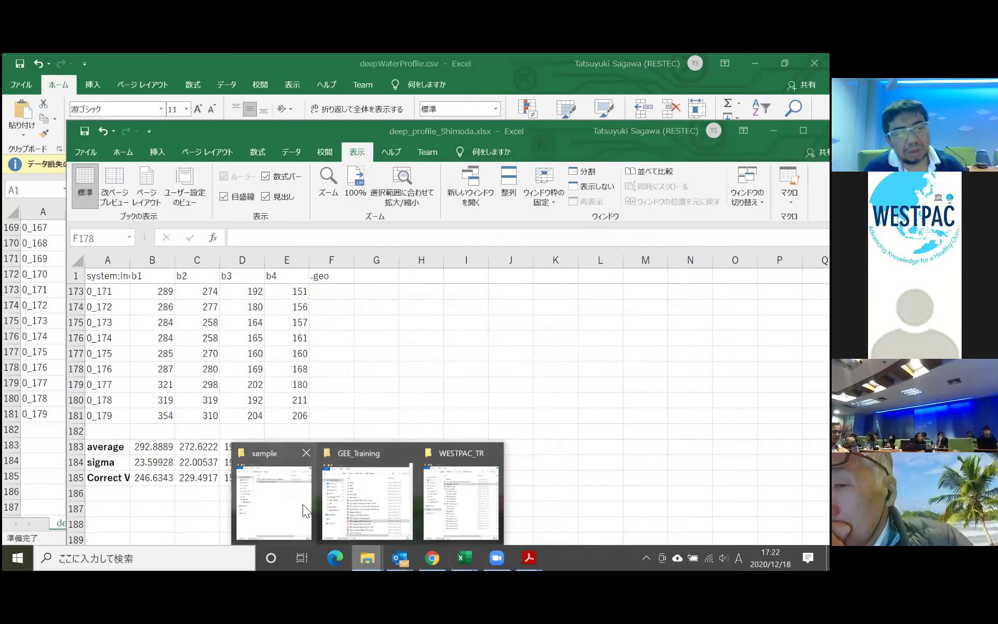
pyautogui.moveTo(303, 504)
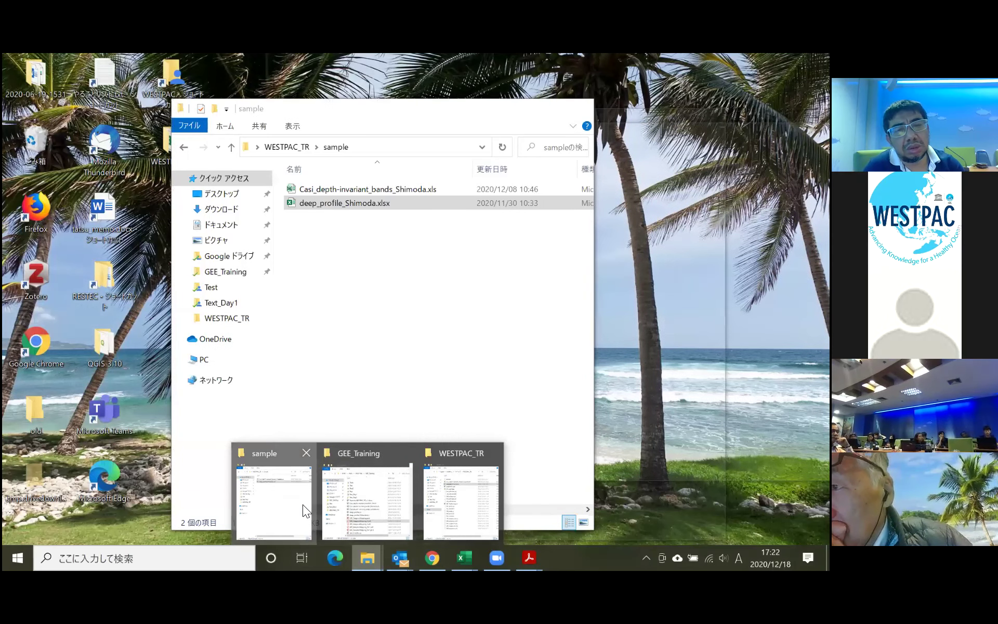
pyautogui.click(303, 510)
pyautogui.click(351, 191)
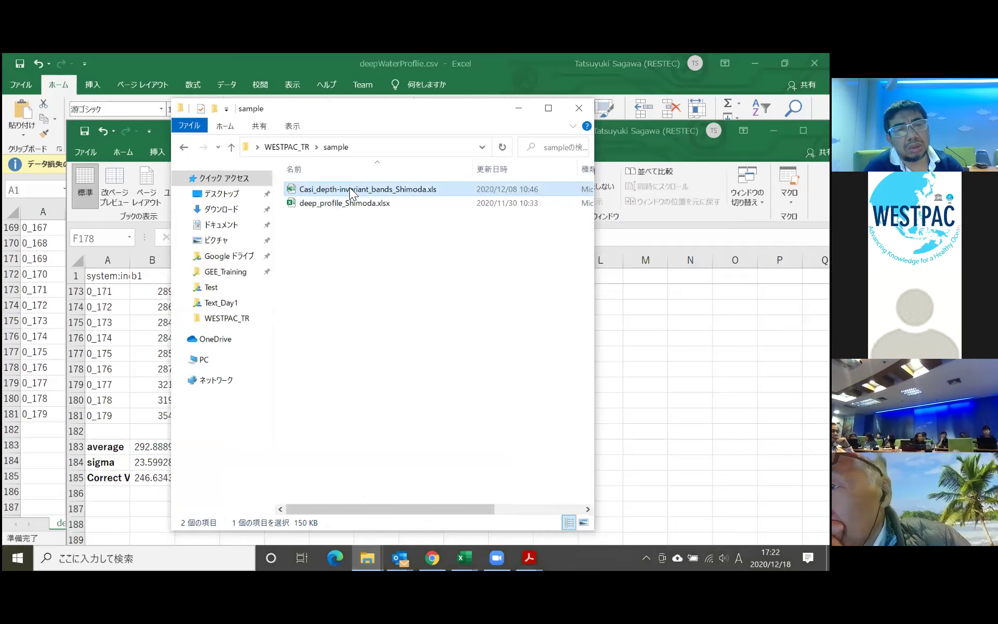
pyautogui.doubleClick(351, 191)
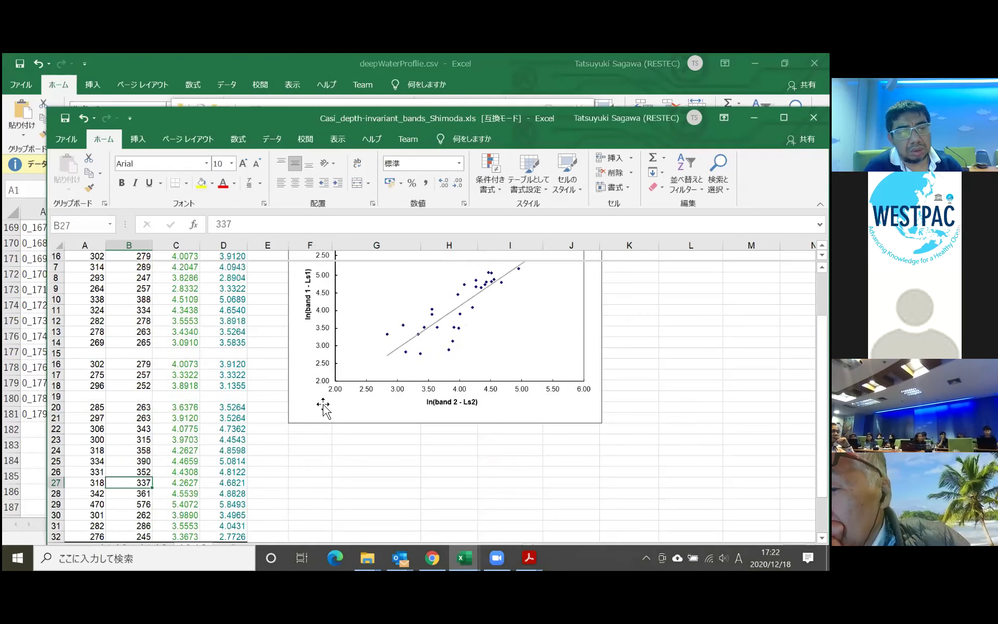
# Bring the Shimoda workbook's window fully into view and check the k1/k2 ratio formula on its b2_b3 sheet.
pyautogui.scroll(2, 323, 408)
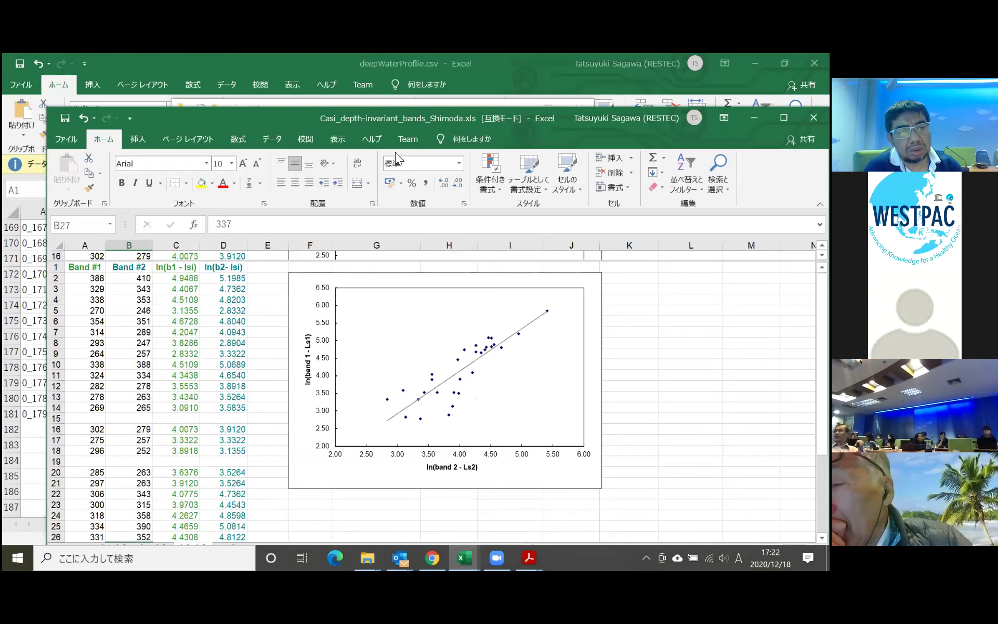
pyautogui.moveTo(653, 139); pyautogui.dragTo(658, 85)
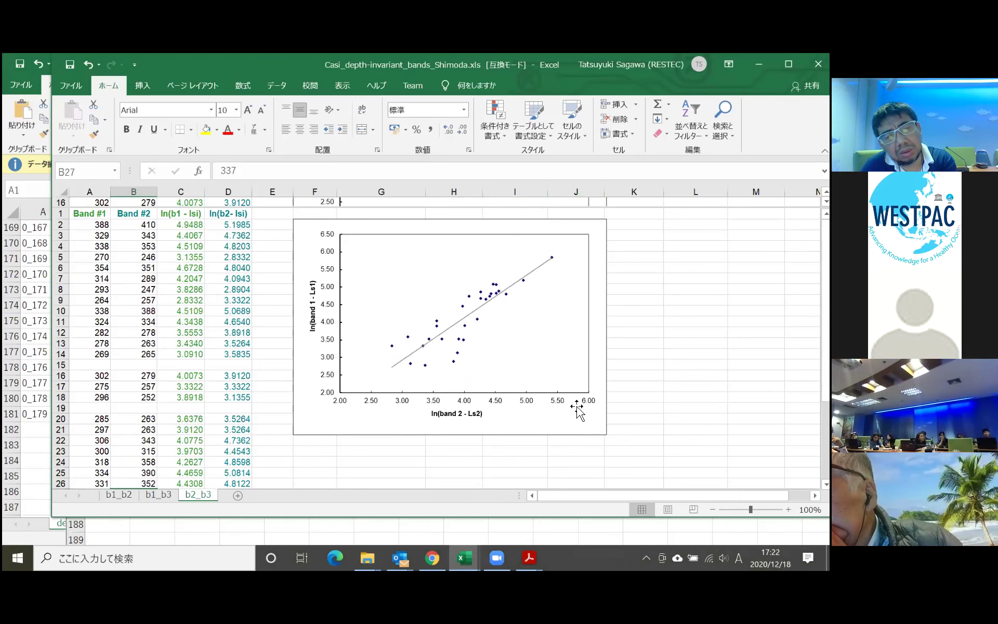
pyautogui.scroll(-7, 281, 410)
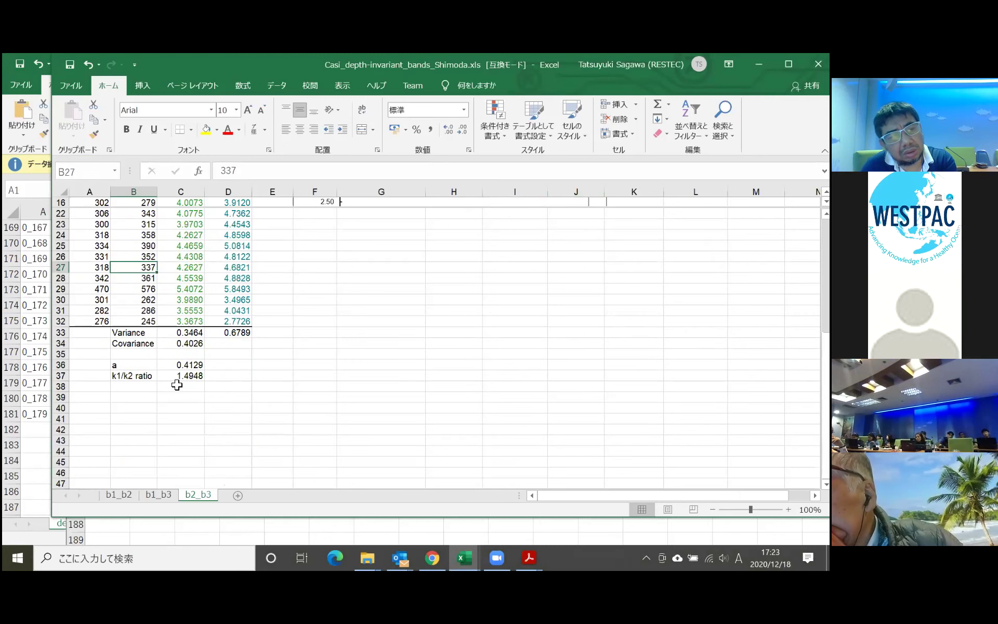
pyautogui.click(195, 376)
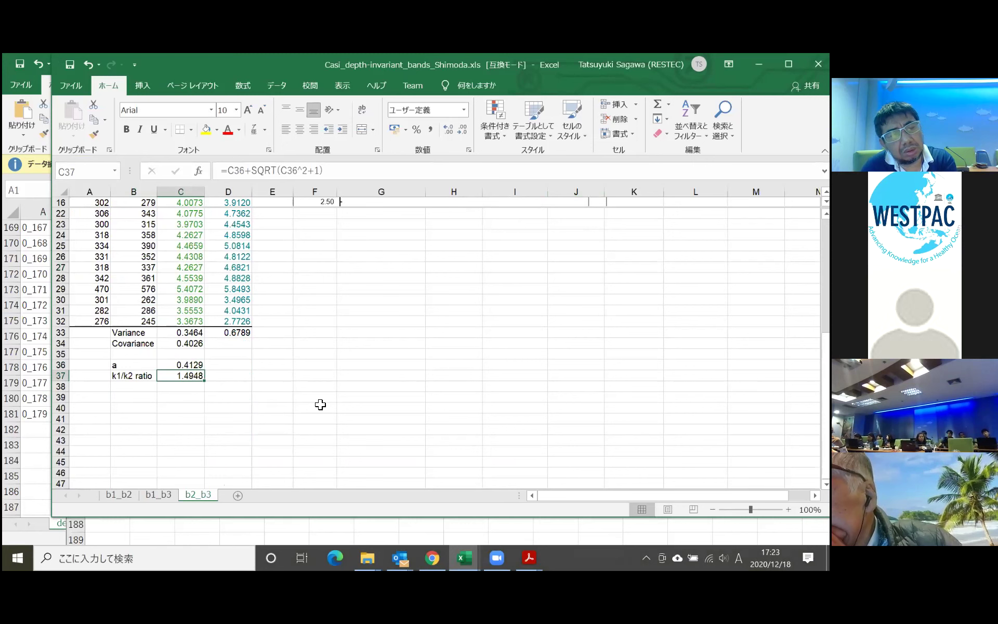
pyautogui.scroll(3, 265, 435)
pyautogui.scroll(-3, 265, 434)
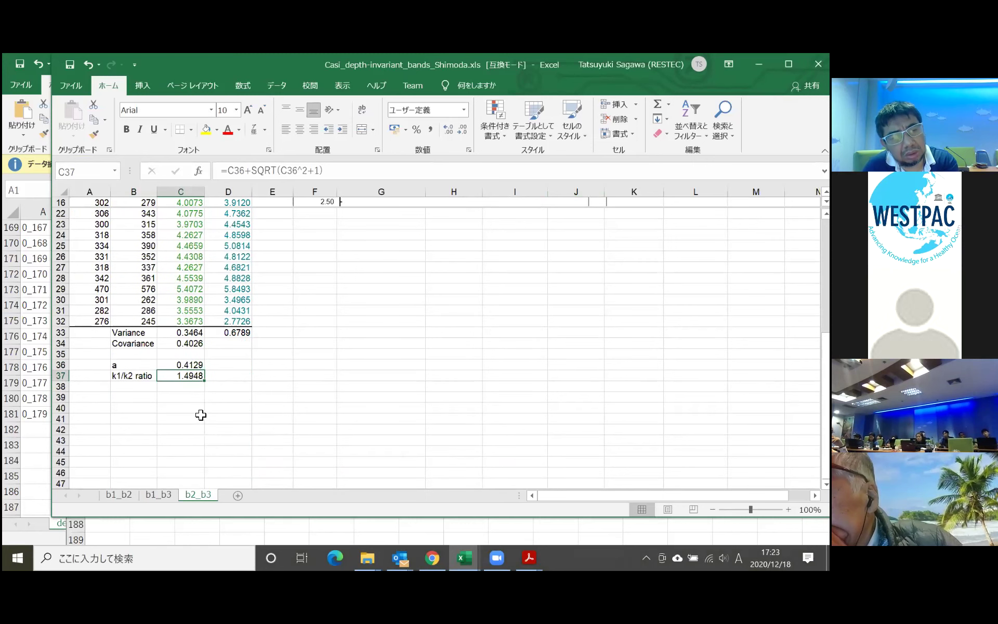
# Review the band values, k1/k2 ratio and scatter chart on the Shimoda workbook's b1_b2 sheet.
pyautogui.click(115, 494)
pyautogui.scroll(-3, 201, 368)
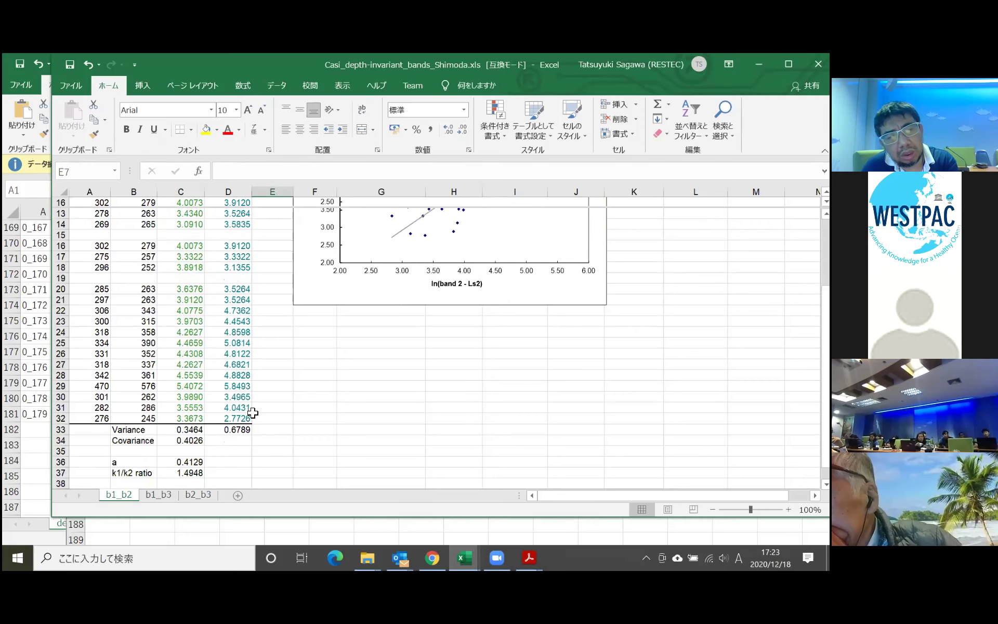
pyautogui.scroll(-3, 504, 317)
pyautogui.scroll(3, 494, 345)
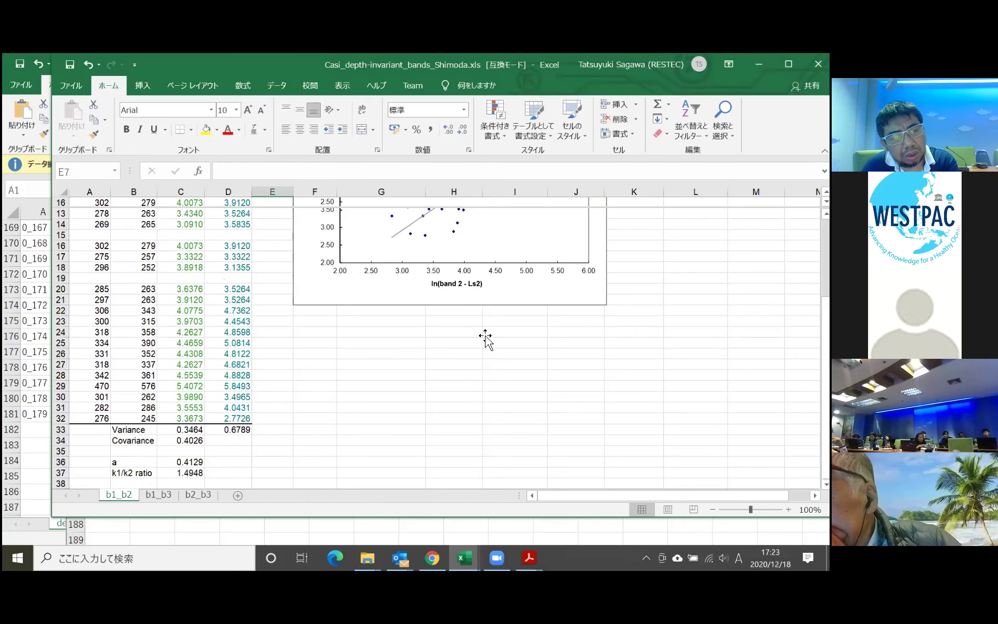
pyautogui.scroll(4, 485, 338)
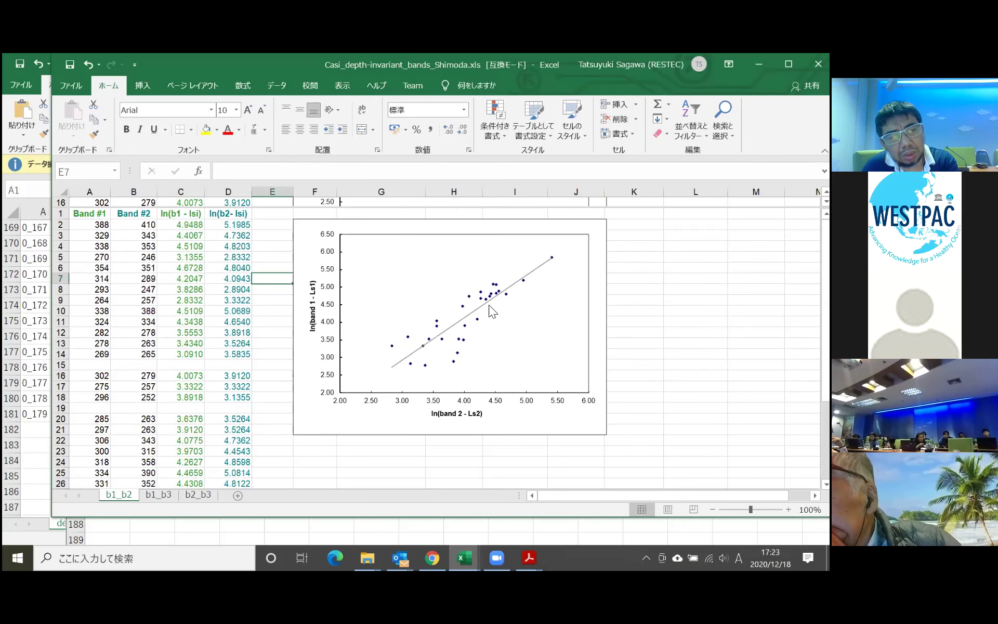
# Compare the Band #1 and Band #3 data, scatter chart and k1/k2 ratio on the Shimoda workbook's b1_b3 sheet.
pyautogui.click(162, 495)
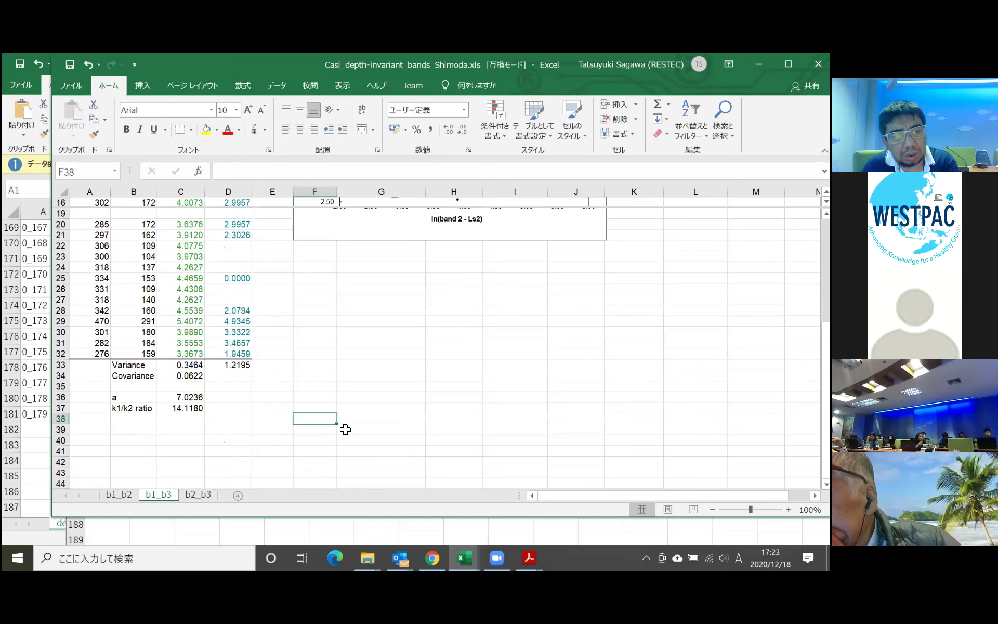
pyautogui.scroll(6, 406, 436)
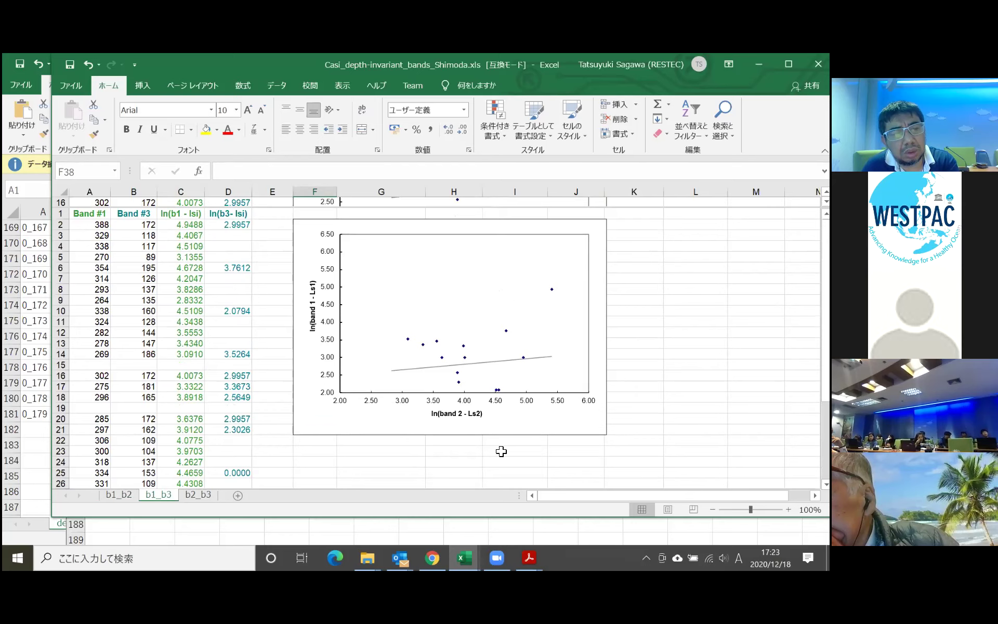
pyautogui.scroll(-4, 501, 451)
pyautogui.scroll(4, 501, 451)
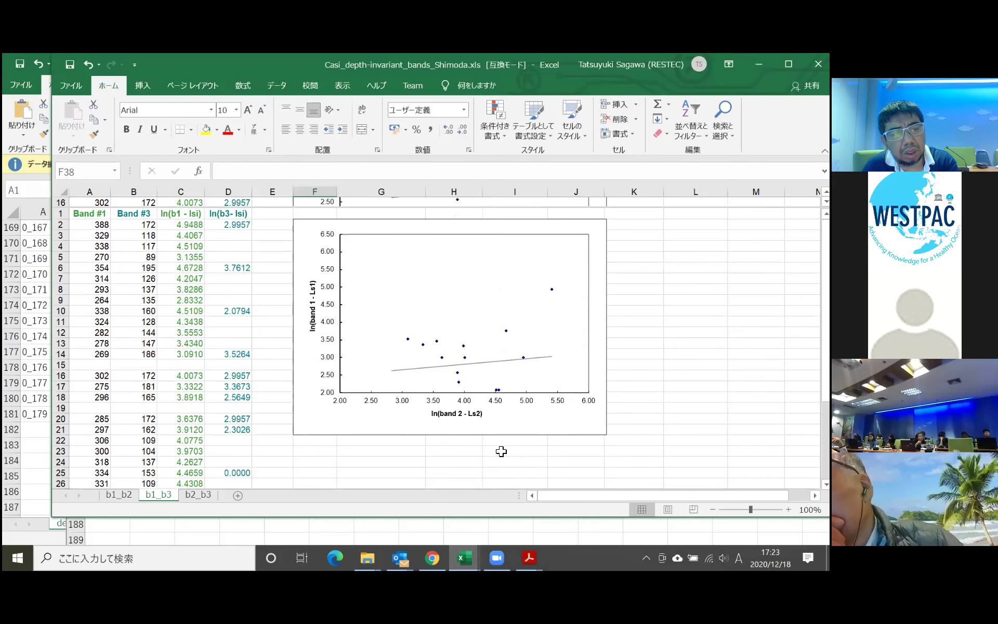
pyautogui.scroll(-4, 388, 458)
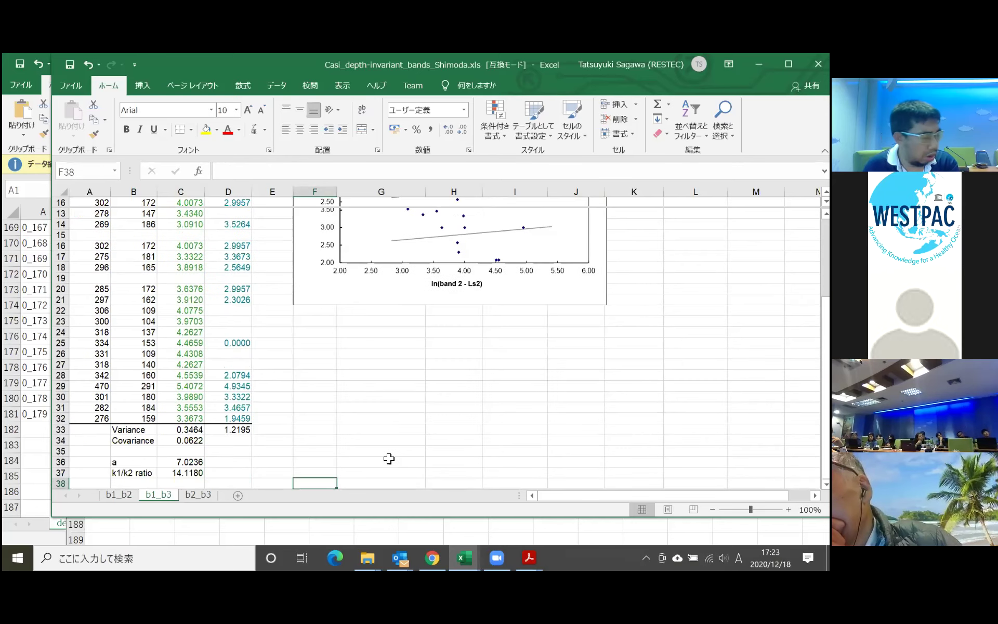
pyautogui.scroll(4, 389, 458)
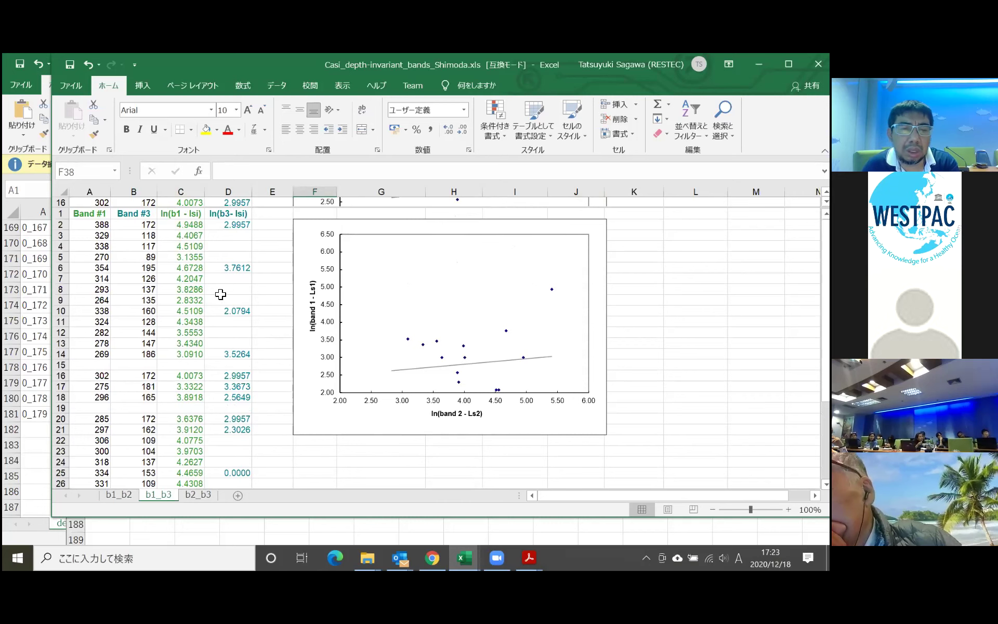
# Examine which Band #1 and Band #3 samples have log-transformed values on the Shimoda workbook's b1_b3 sheet.
pyautogui.click(153, 282)
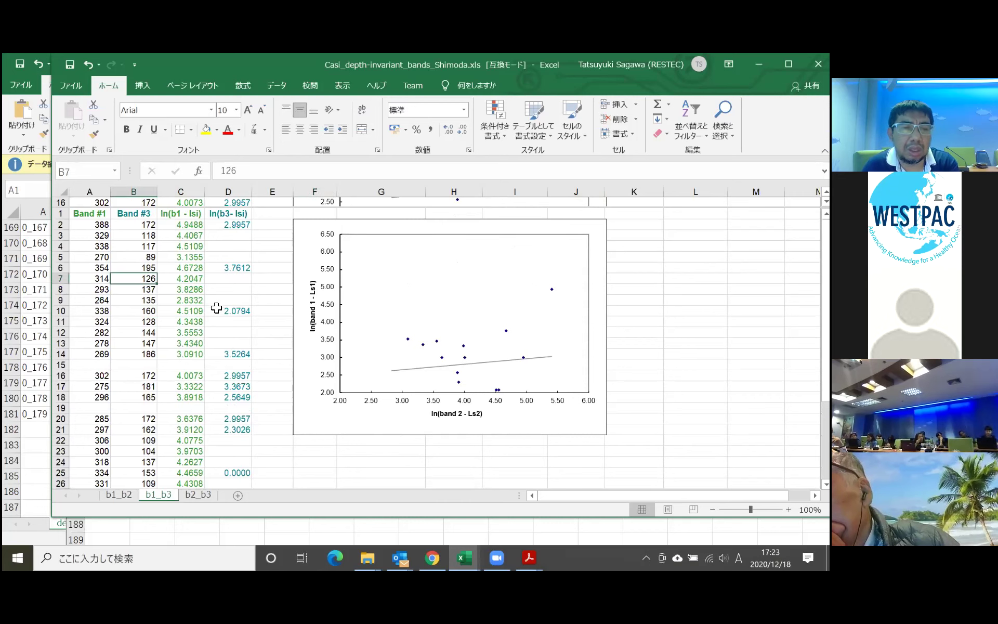
pyautogui.scroll(-2, 216, 311)
pyautogui.scroll(2, 217, 311)
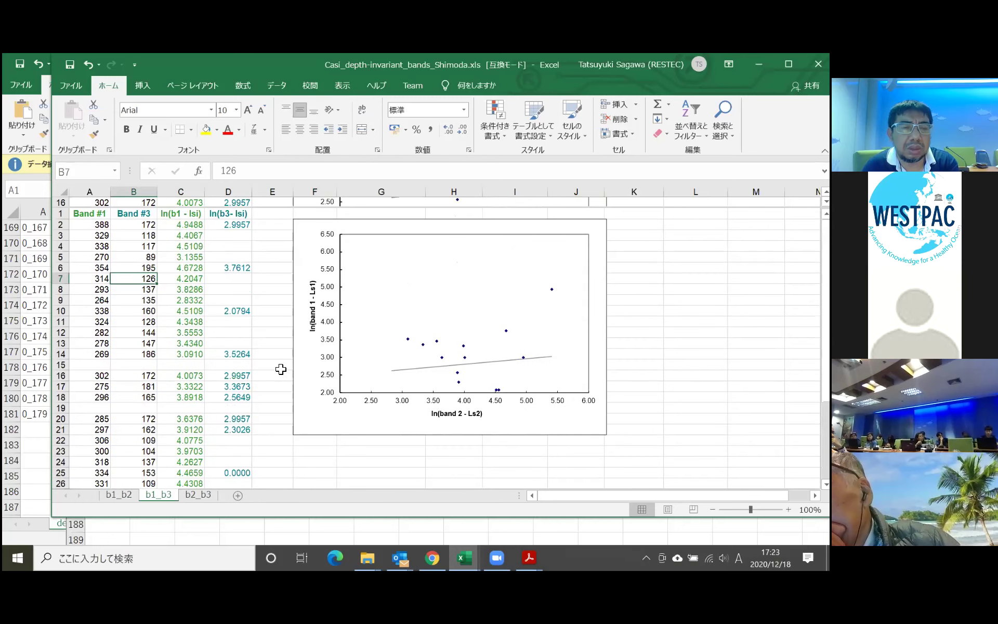
pyautogui.scroll(-2, 283, 371)
pyautogui.scroll(2, 286, 408)
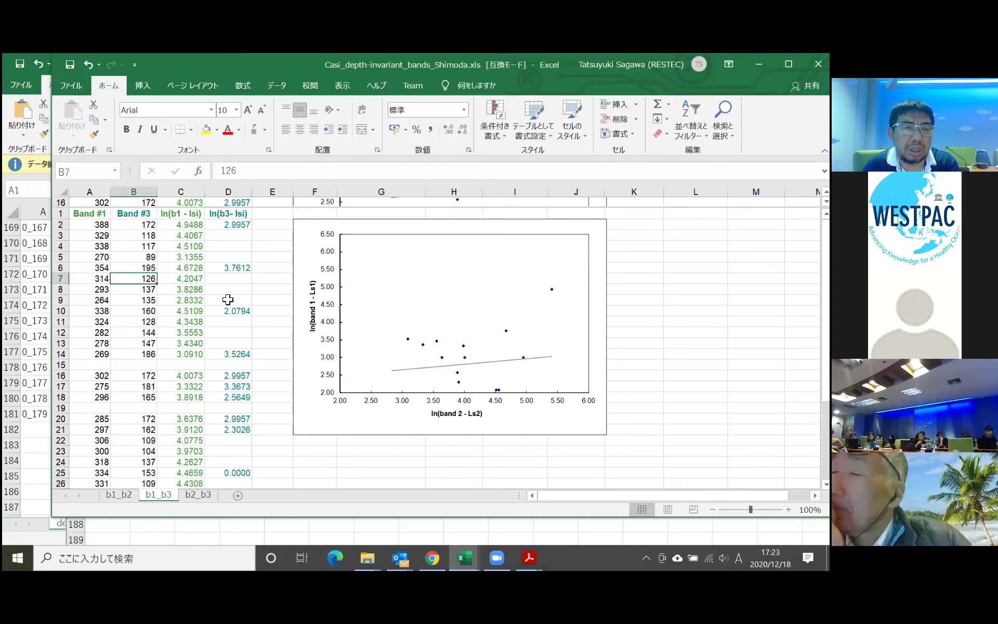
pyautogui.click(271, 420)
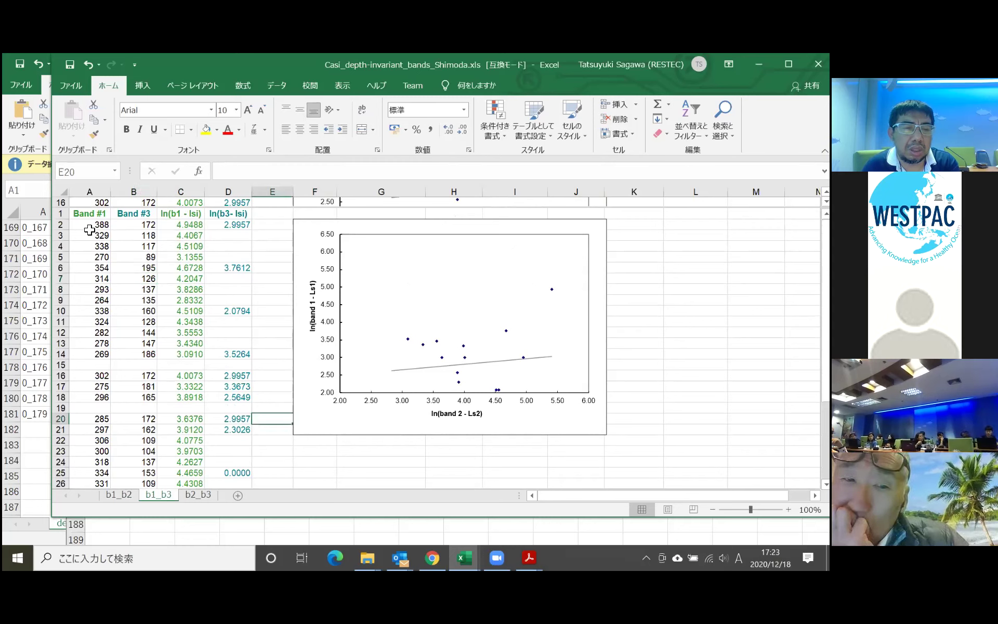
# Highlight the Band #1 and Band #3 samples in A2:B10 and check the ln(b1 - lsi) formula in C2.
pyautogui.moveTo(89, 229); pyautogui.dragTo(149, 311)
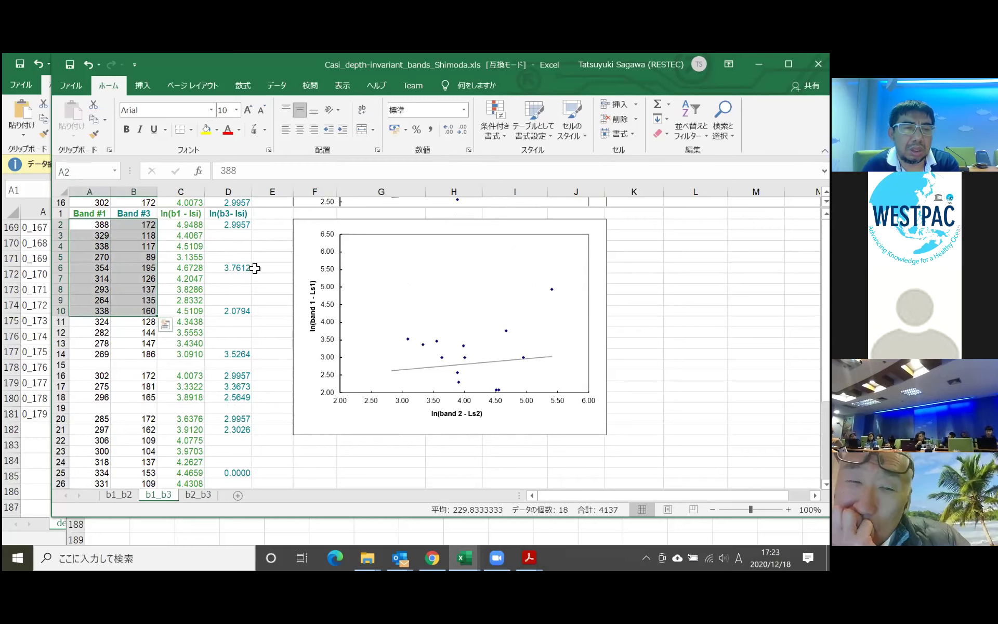
pyautogui.click(255, 268)
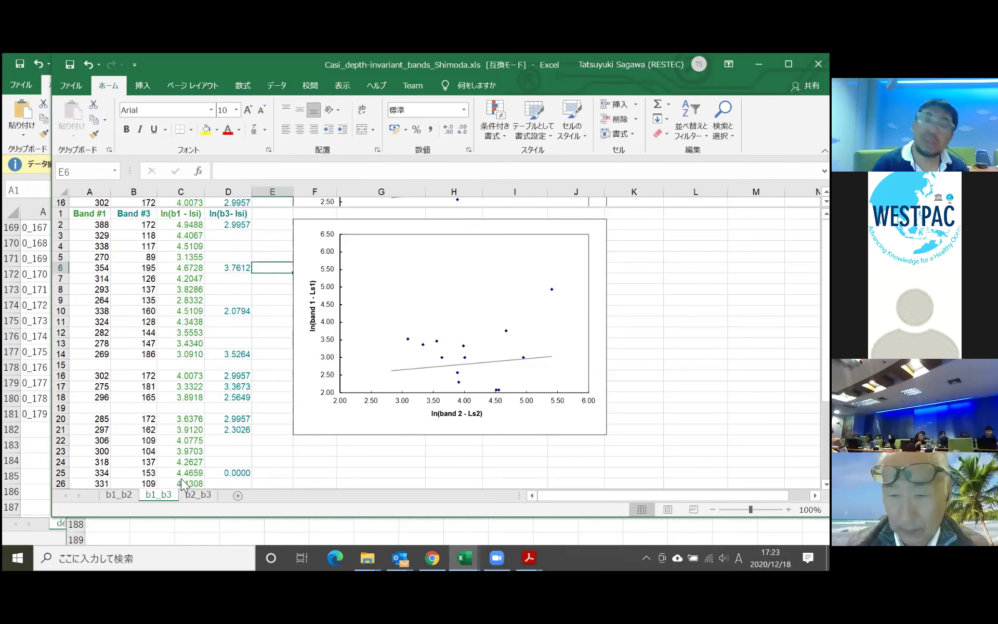
pyautogui.click(195, 236)
pyautogui.press('Up')
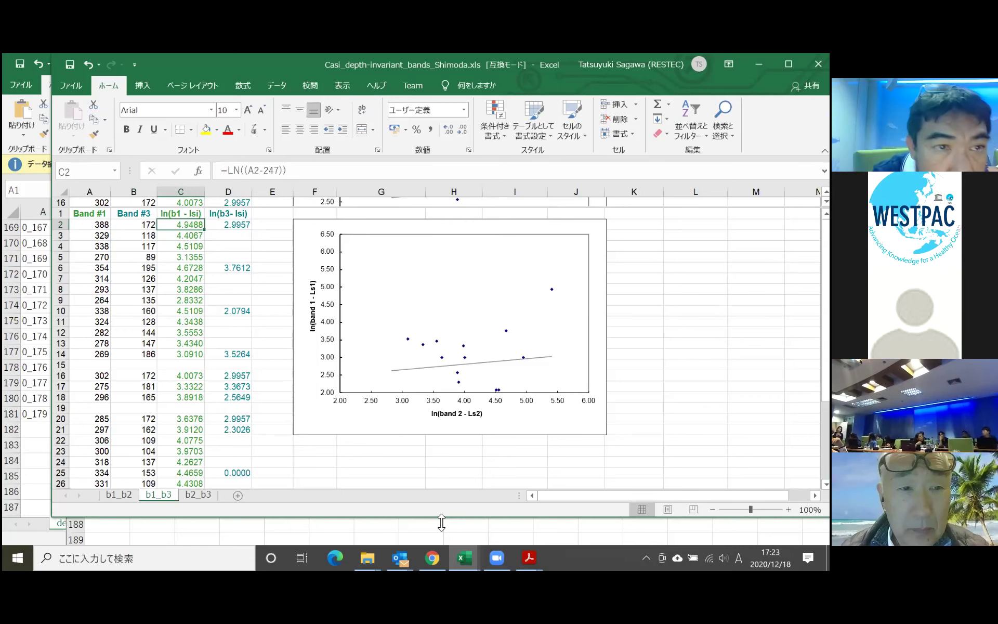
# Check the deep-water statistics in deep_profile_Shimoda.xlsx and return to the Casi_depth-invariant_bands_template.xls workbook.
pyautogui.click(464, 557)
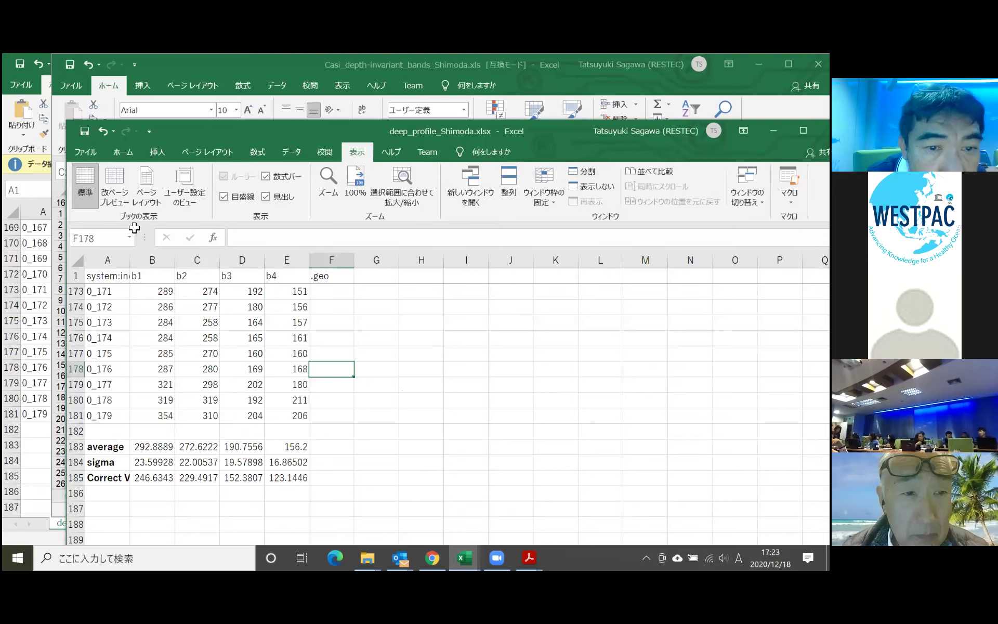
pyautogui.press('Left')
pyautogui.press('Left')
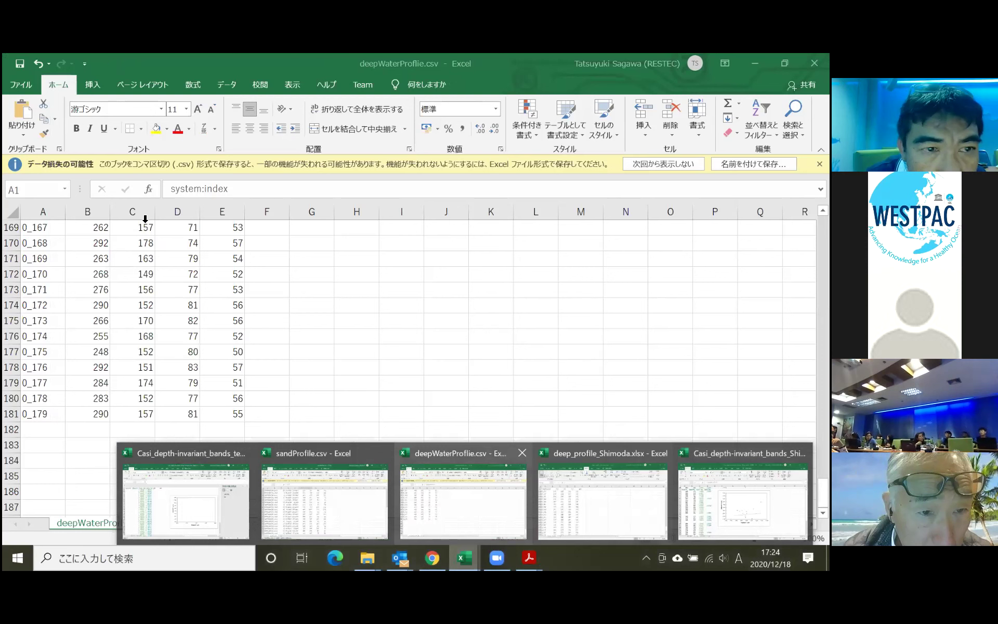
pyautogui.press('Left')
pyautogui.press('Left')
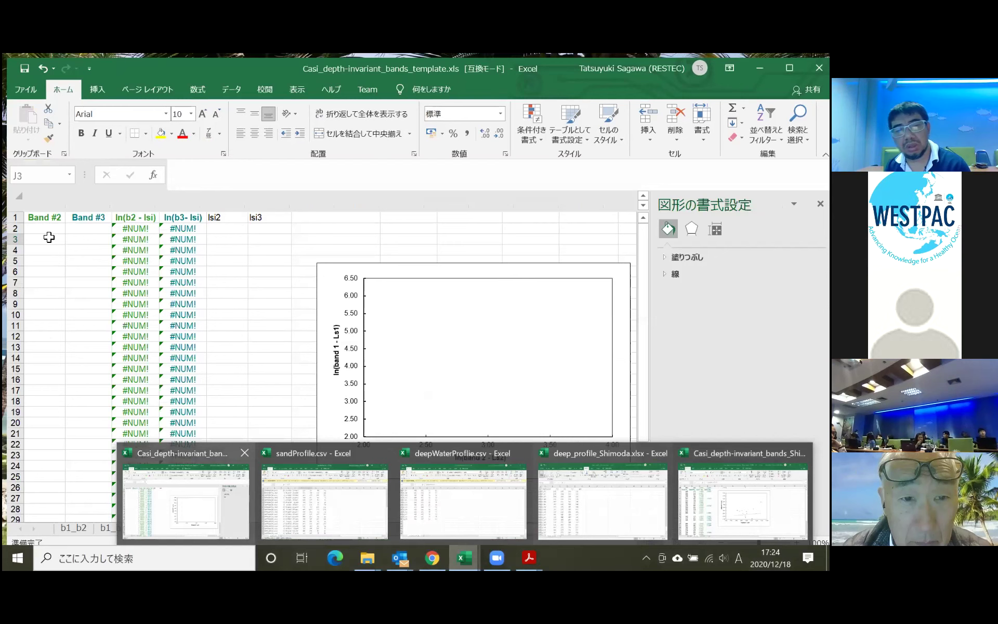
# Review the band samples, the C2 log formula and the lsi1 and lsi2 cells on the template's b1_b2 sheet.
pyautogui.press('alt')
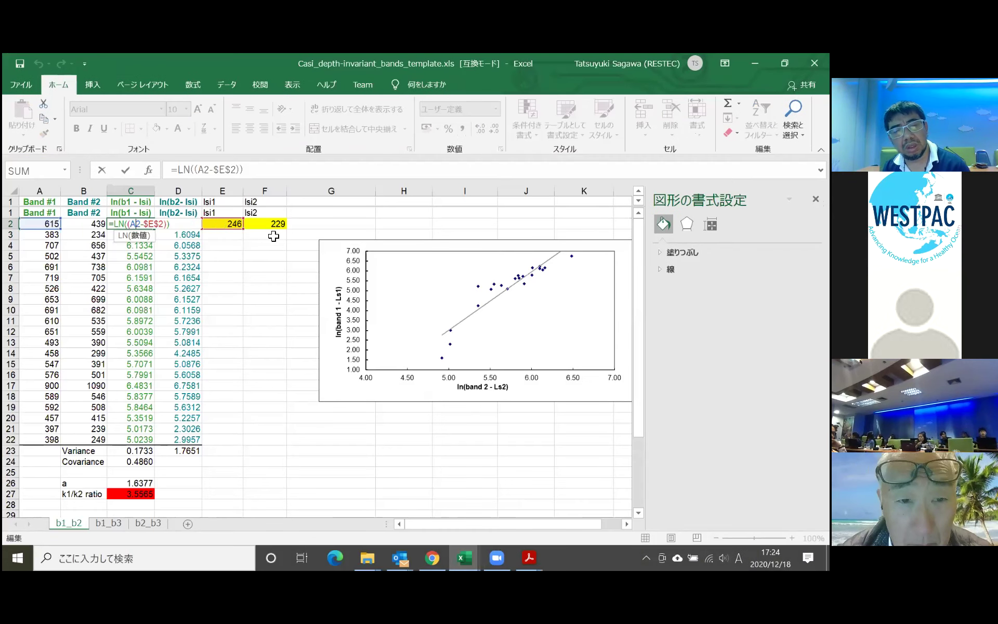
pyautogui.press('Return')
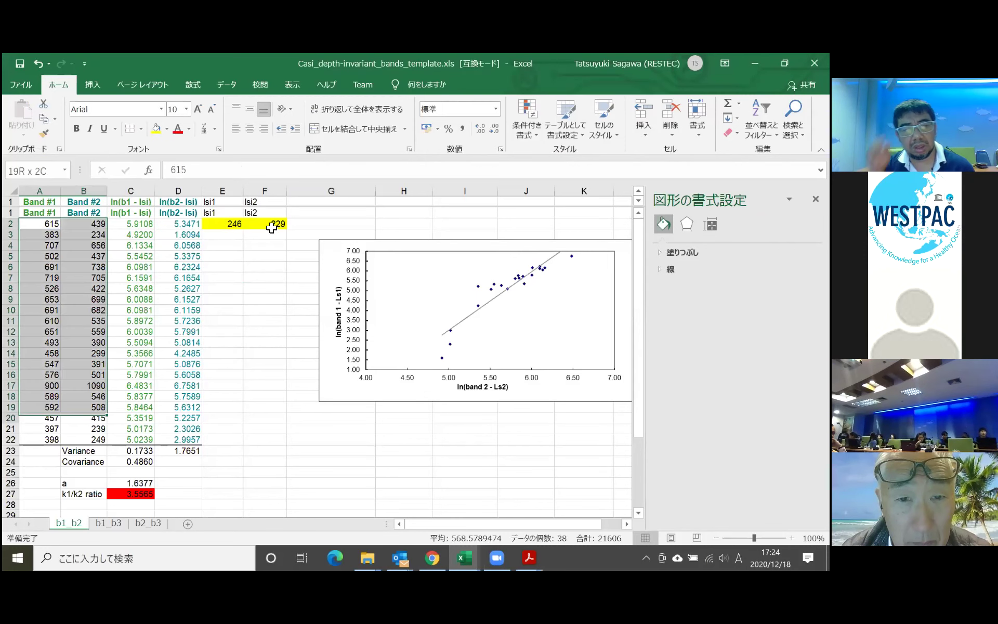
pyautogui.click(263, 256)
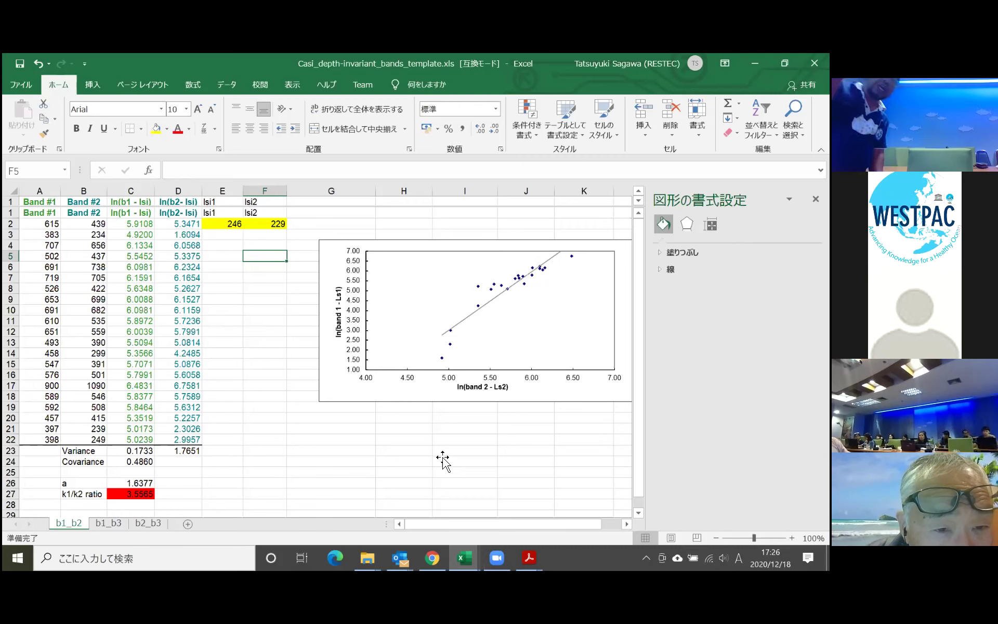
# Switch to the Water Column Correction slides in Acrobat Reader and review the depth-invariant index formulas and the preceding Bilko Module 7 page.
pyautogui.moveTo(534, 556)
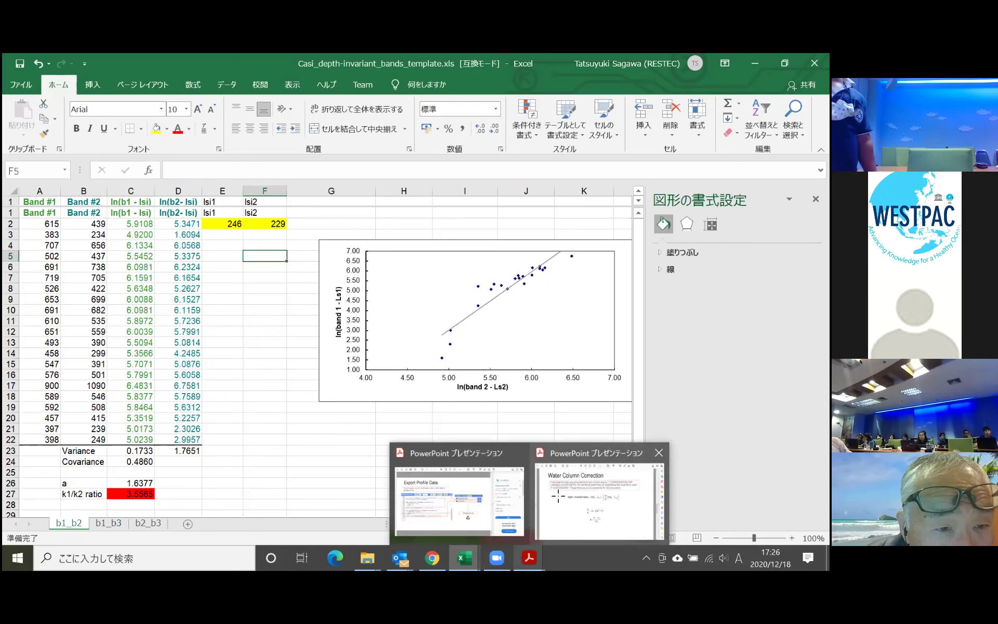
pyautogui.click(559, 495)
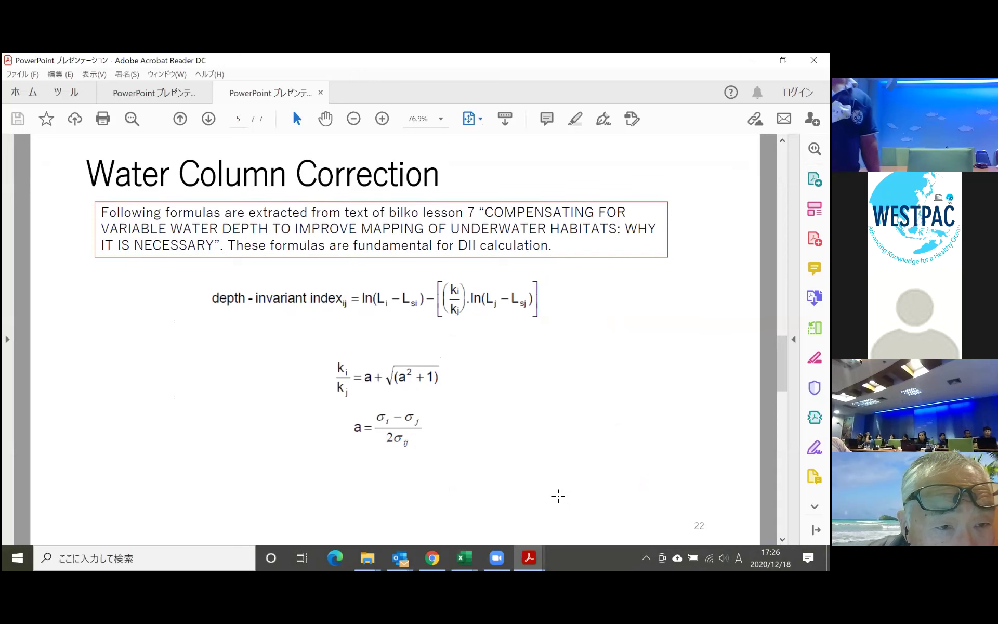
pyautogui.press('pageup')
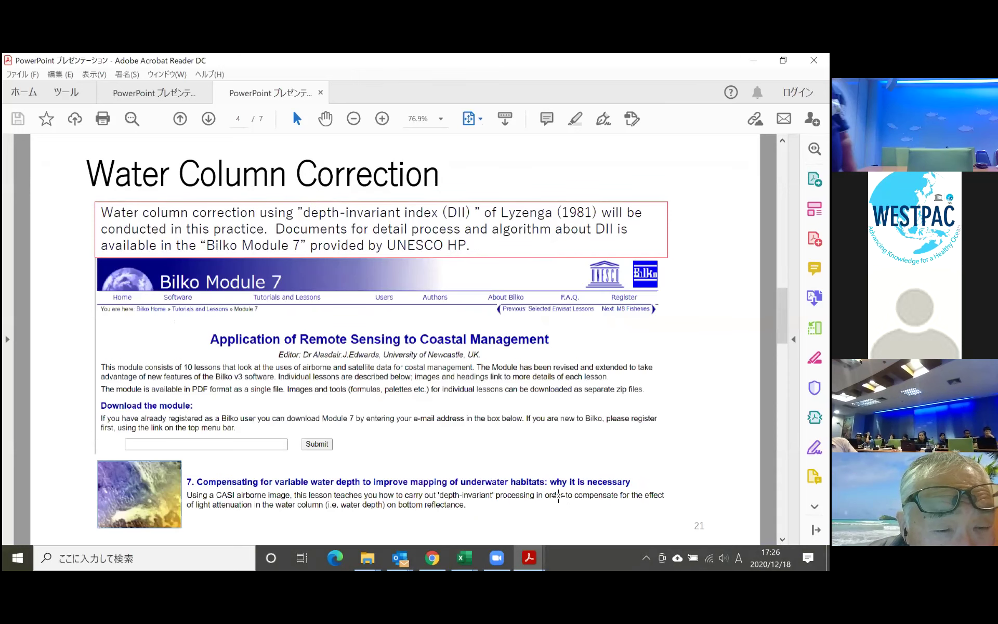